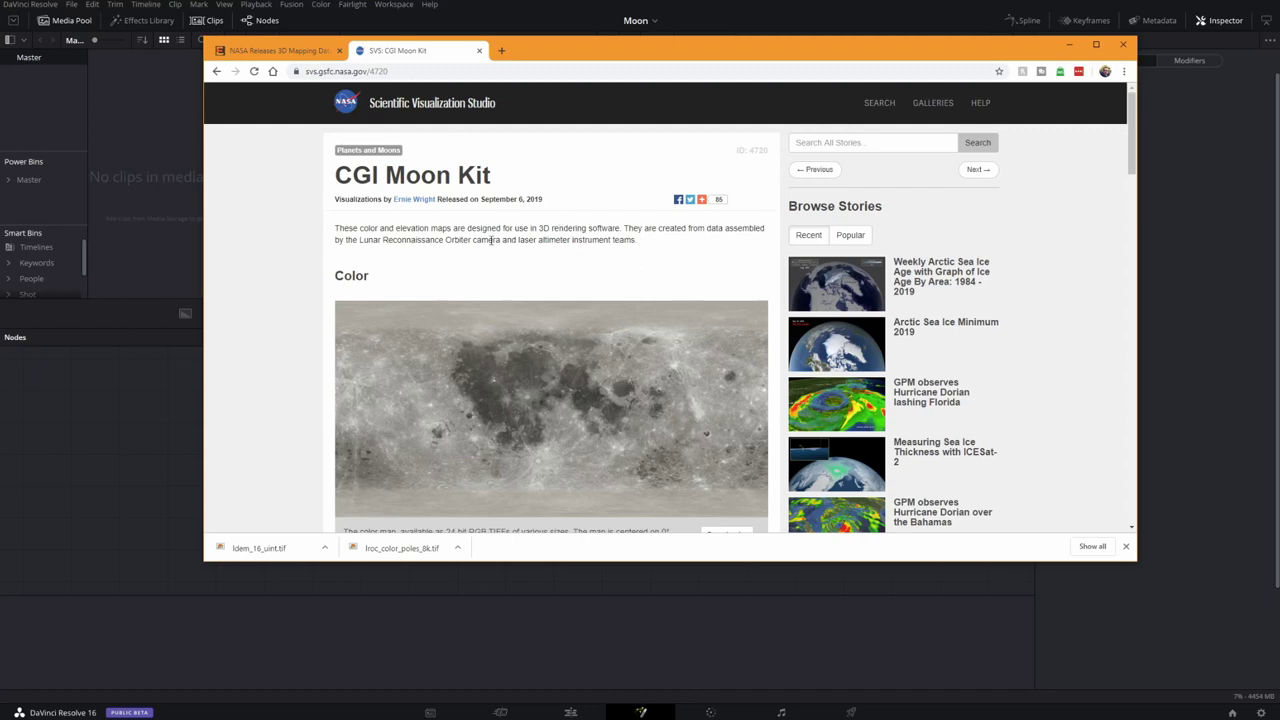
- Review the CGI Moon Kit page's Color, Displacement and How These Maps Are Used sections
scroll(281, 286, "down", 2)
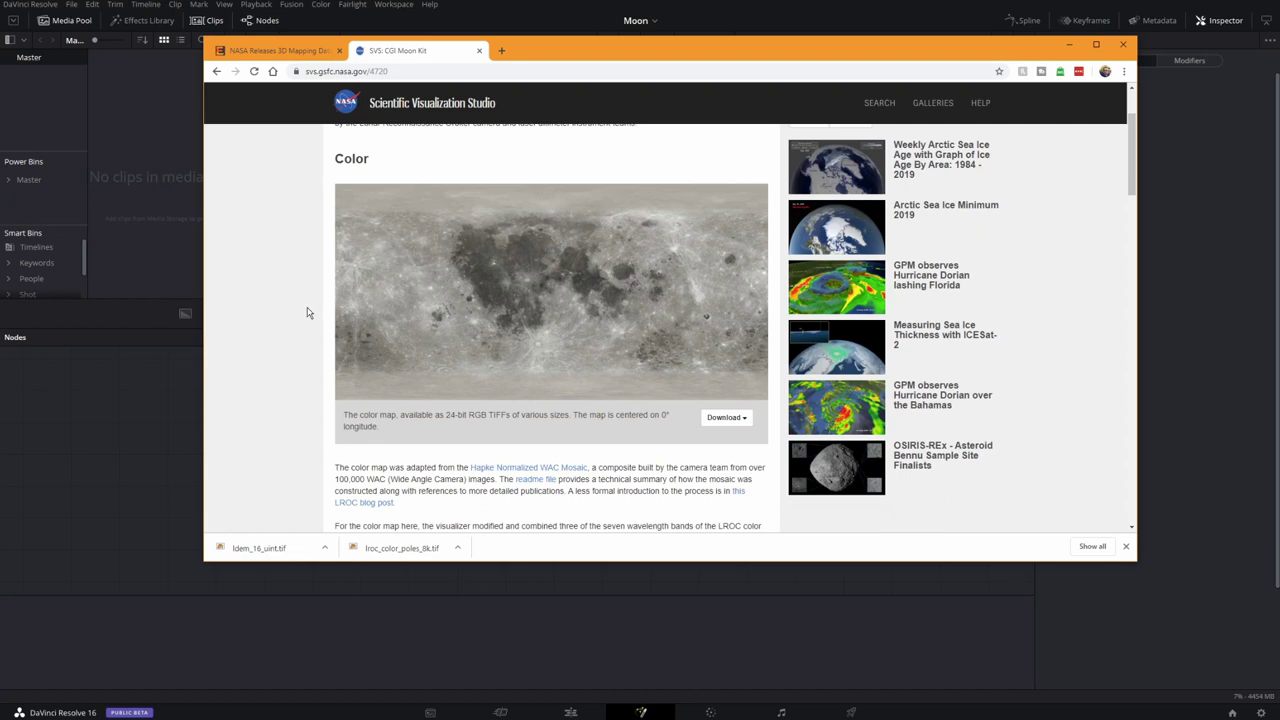
scroll(307, 313, "down", 5)
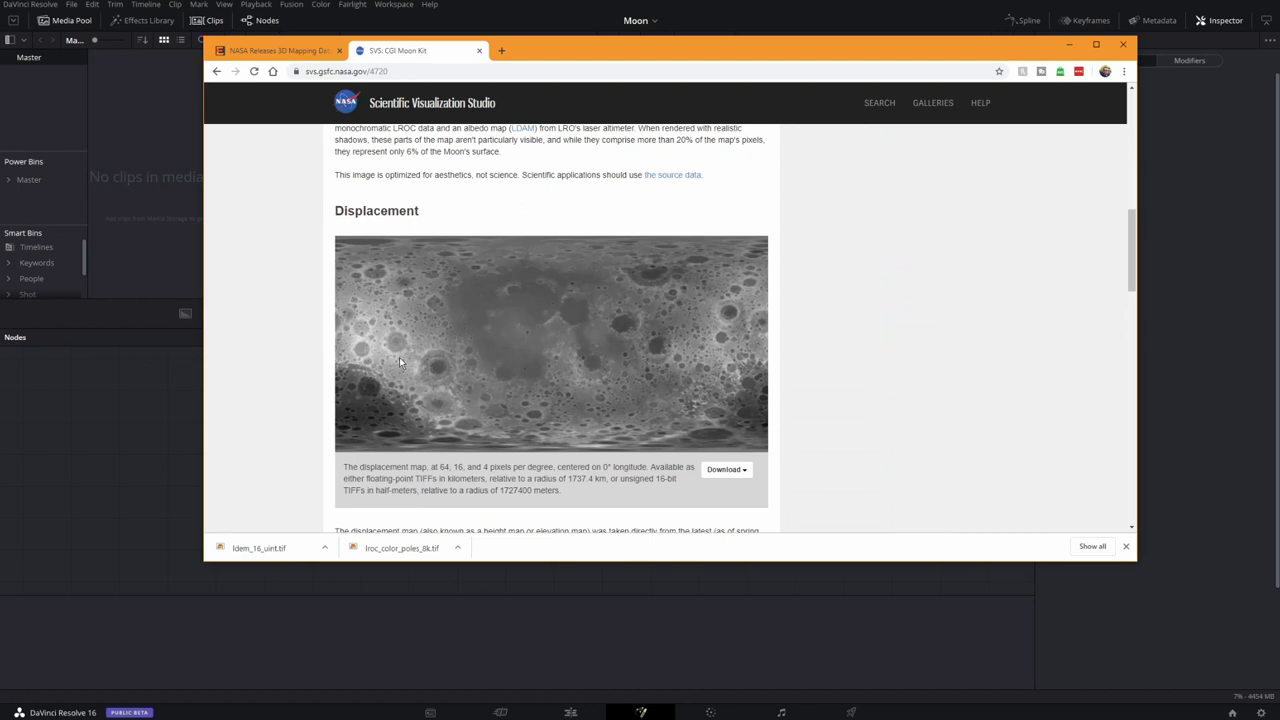
scroll(399, 357, "up", 6)
scroll(399, 357, "down", 10)
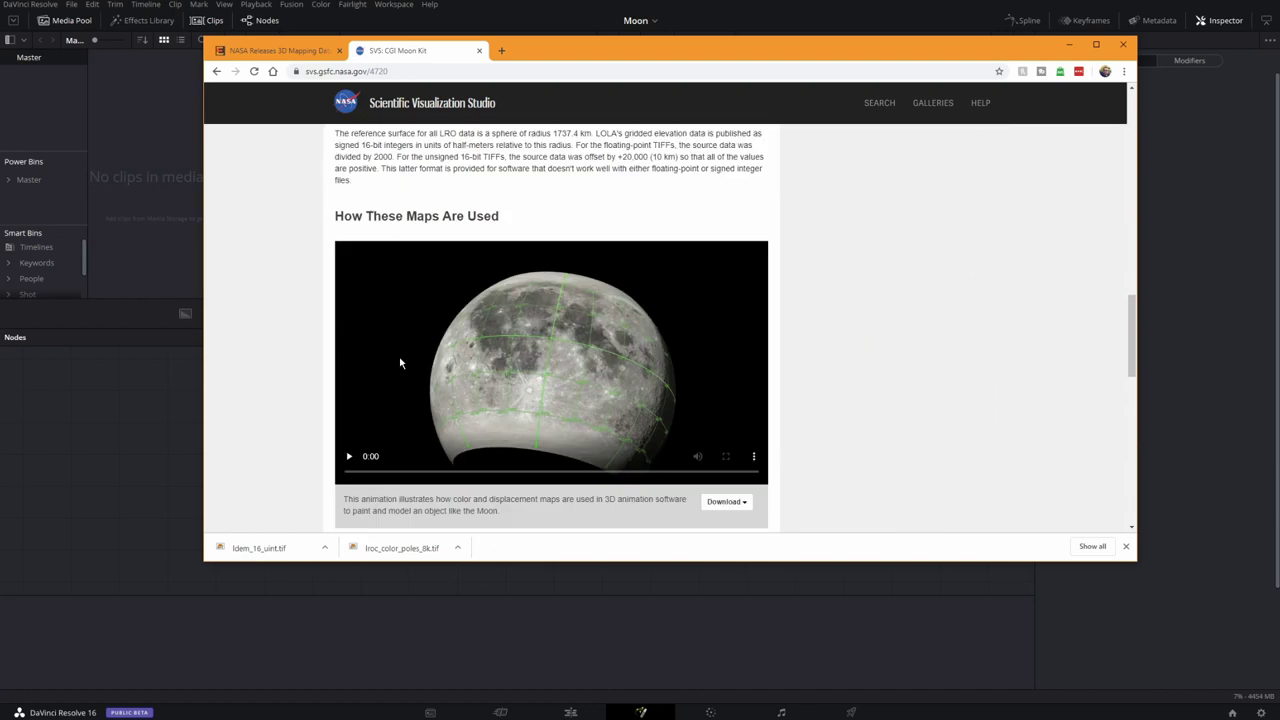
scroll(399, 360, "up", 4)
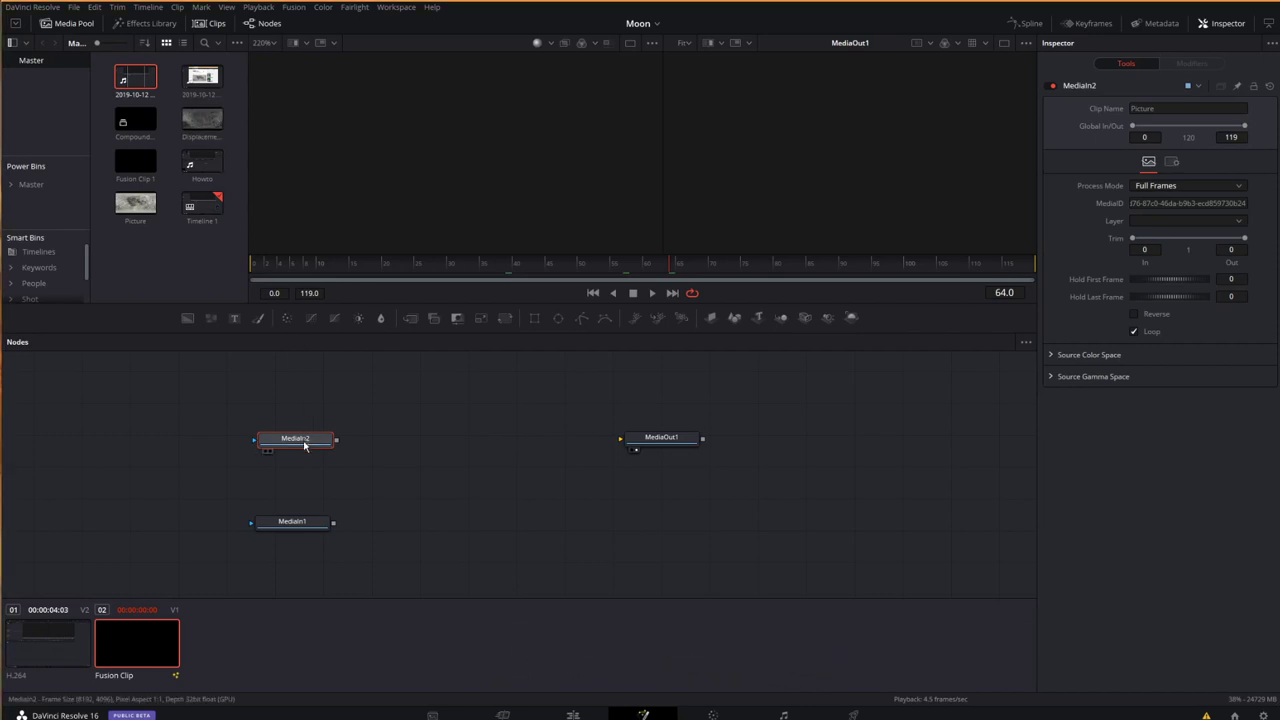
- Add a Shape3D node to the graph and feed the MediaIn2 moon colour map into it
key("1")
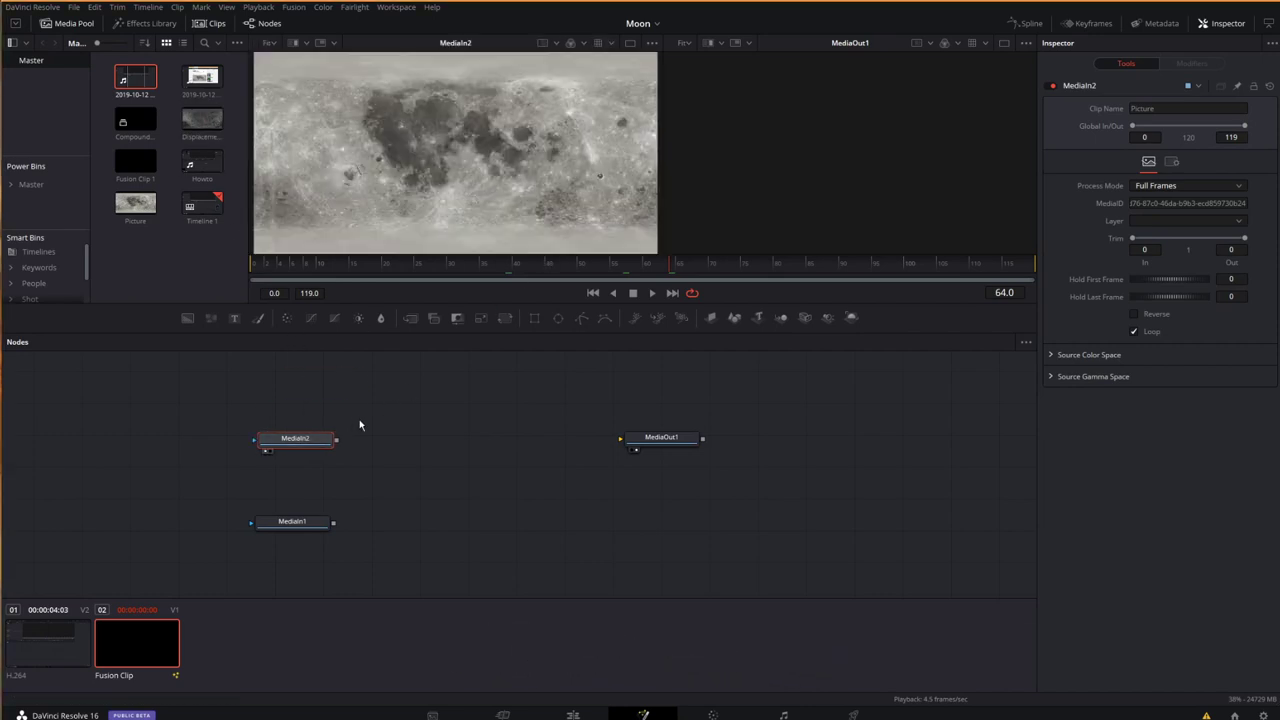
left_click(418, 435)
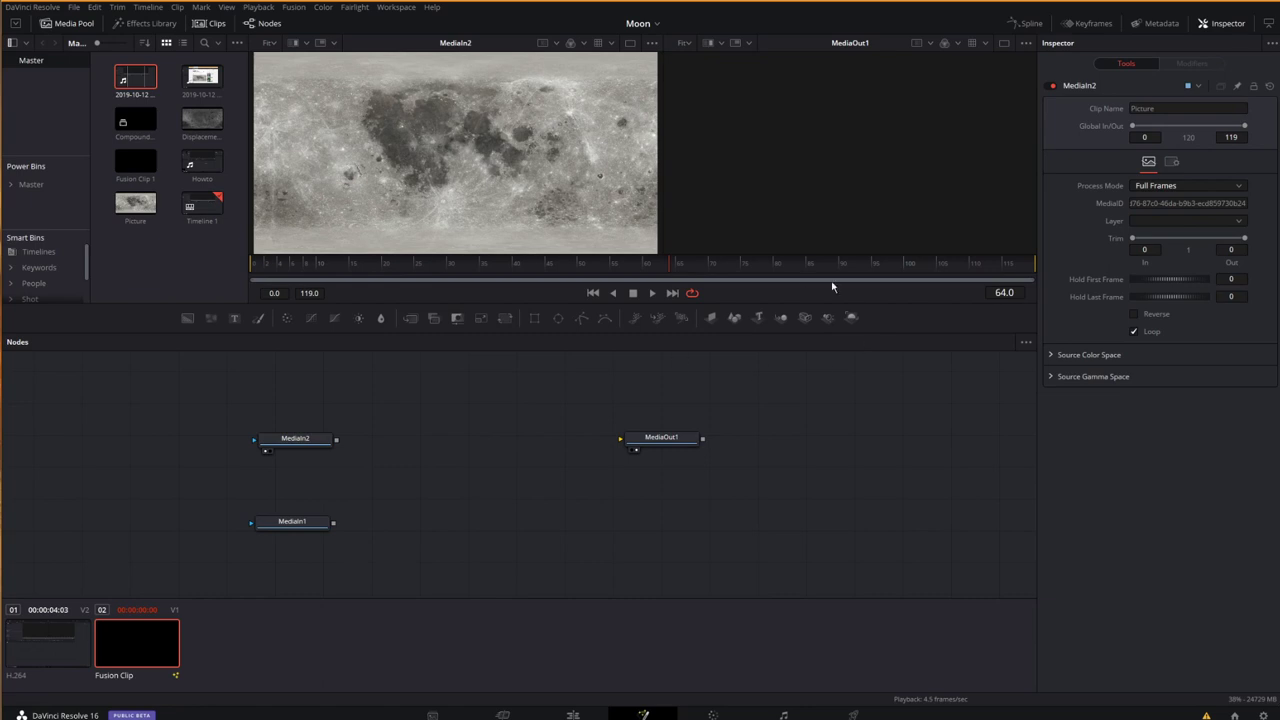
left_click_drag(734, 318, 428, 443)
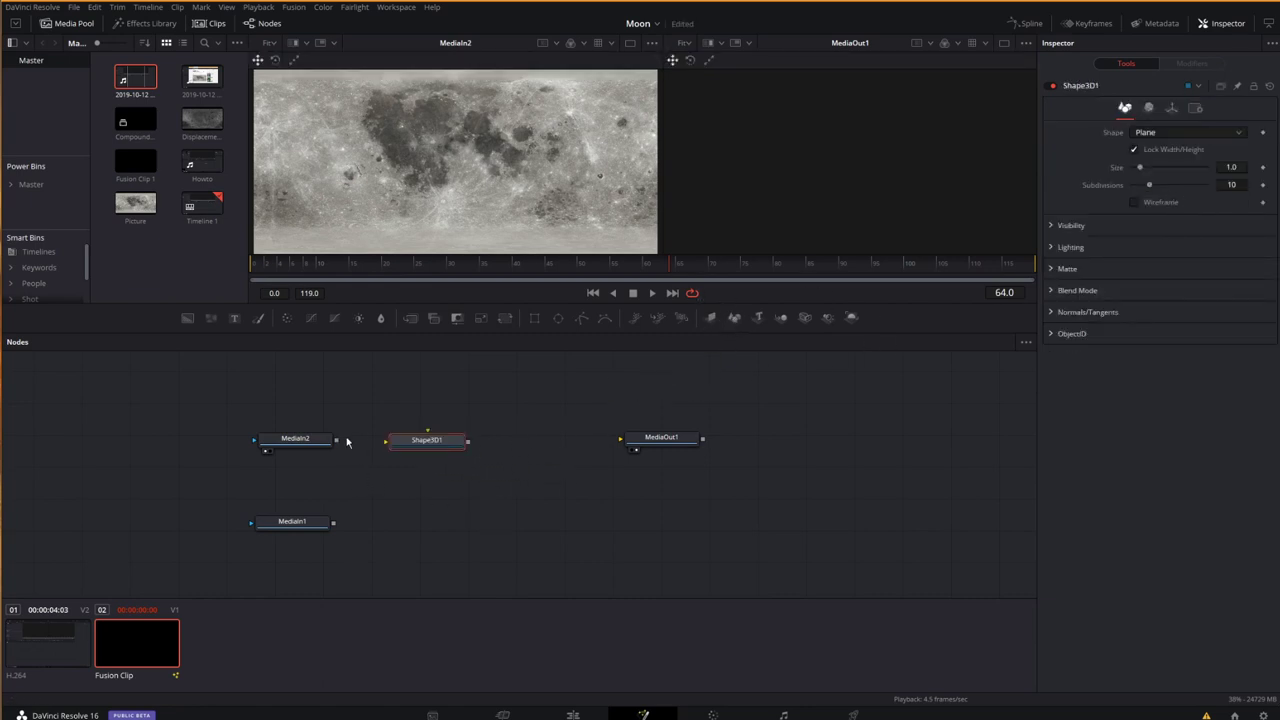
left_click_drag(336, 440, 445, 450)
left_click_drag(296, 439, 290, 441)
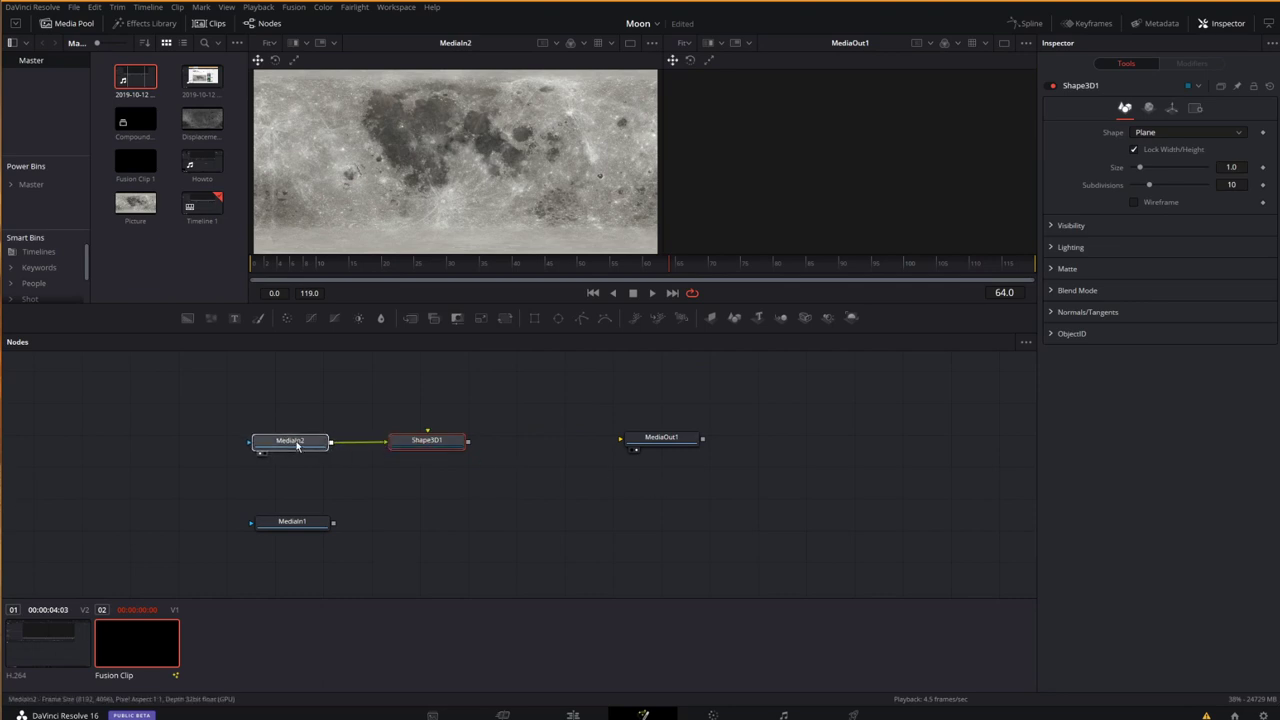
- View Shape3D1 and change its shape from plane to Sphere
left_click(430, 442)
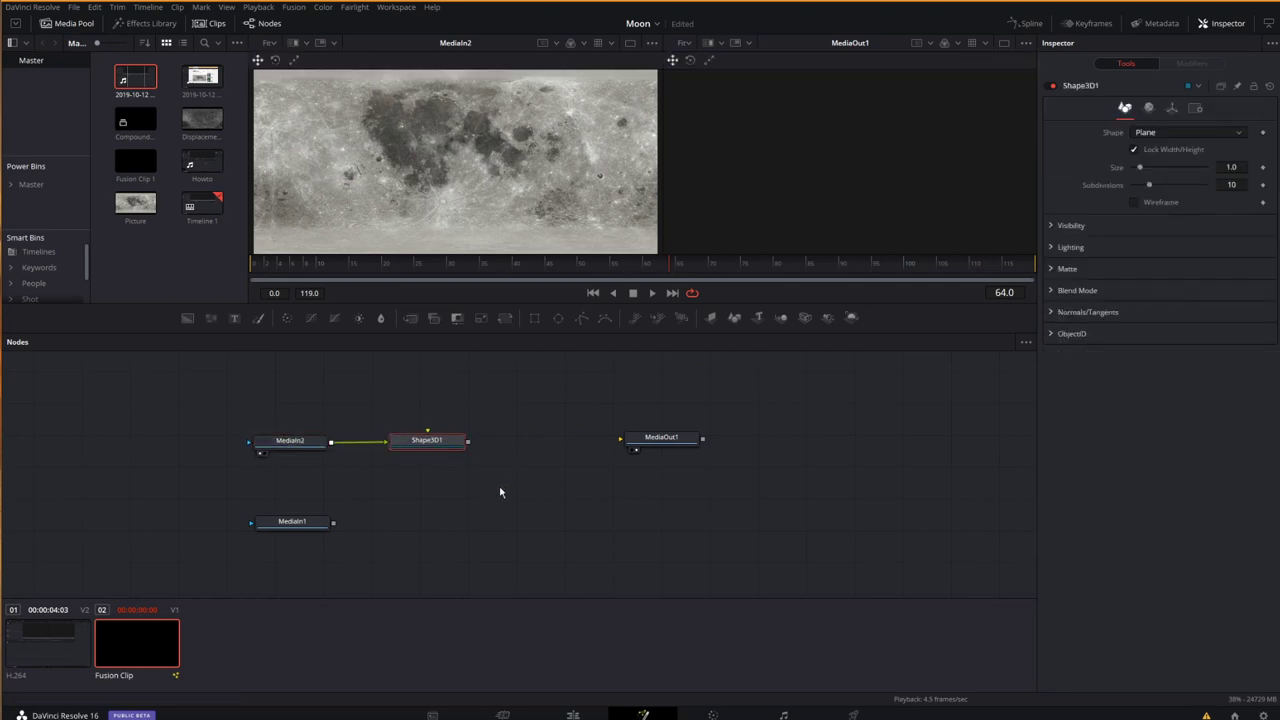
key("1")
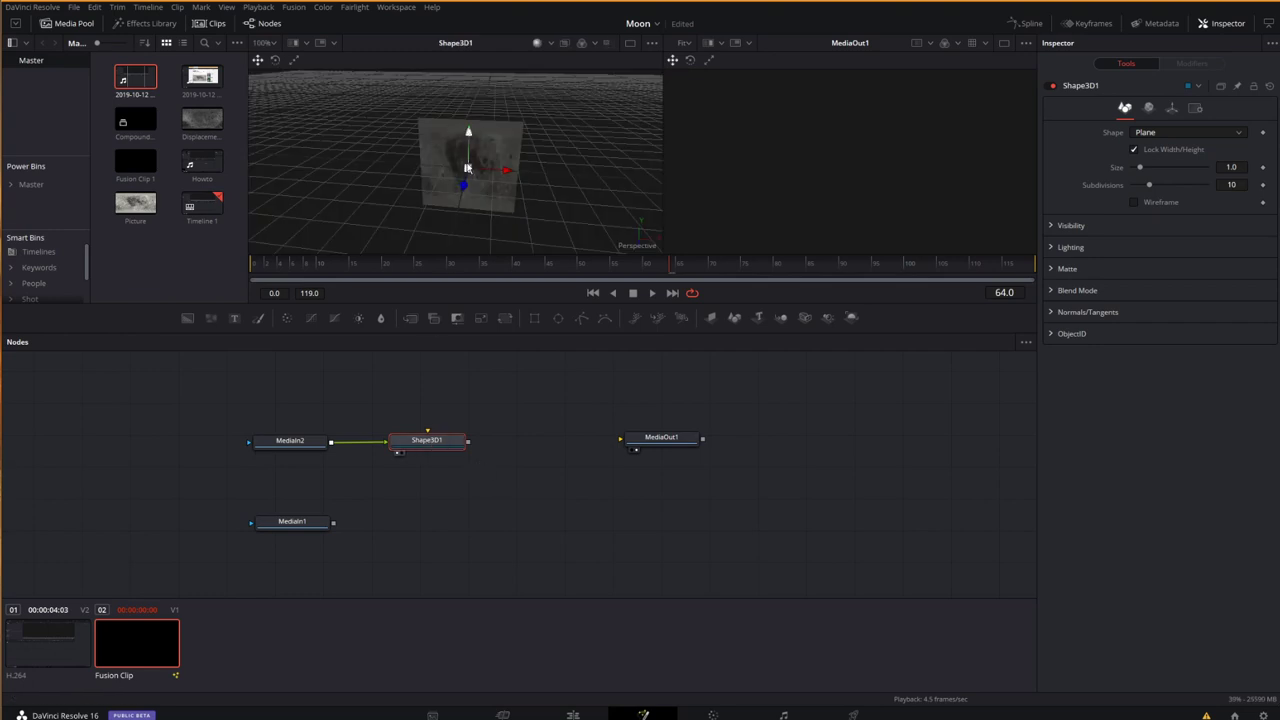
left_click(1158, 134)
left_click(1150, 174)
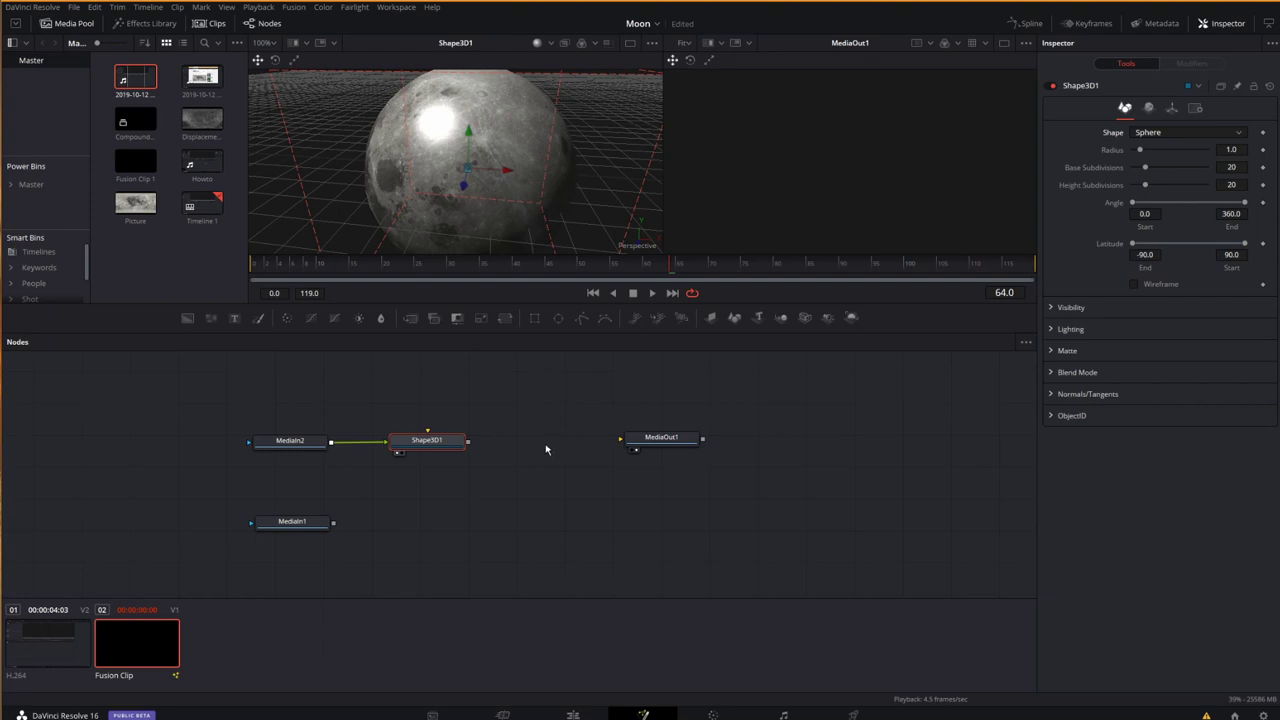
- Add a Renderer3D node after Shape3D1 and connect its output to MediaOut1
left_click(662, 440)
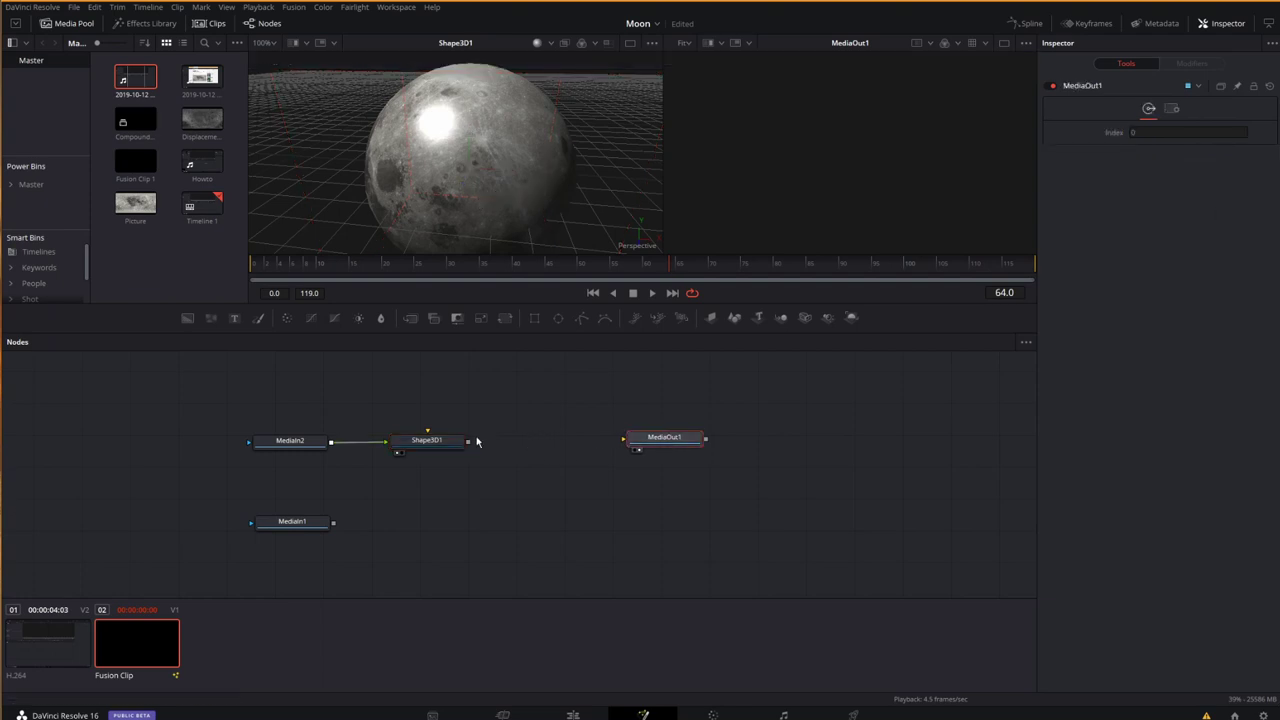
left_click_drag(468, 443, 707, 462)
left_click(427, 440)
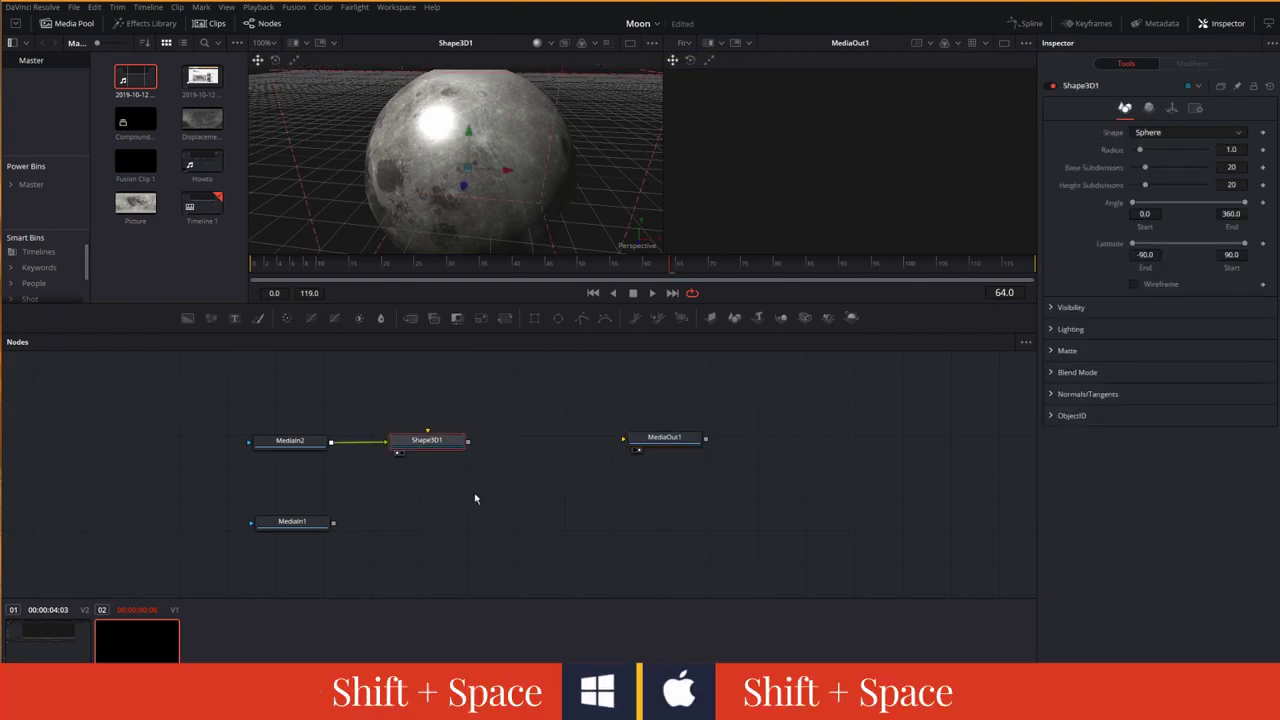
key("shift+space")
type("point")
type("rend")
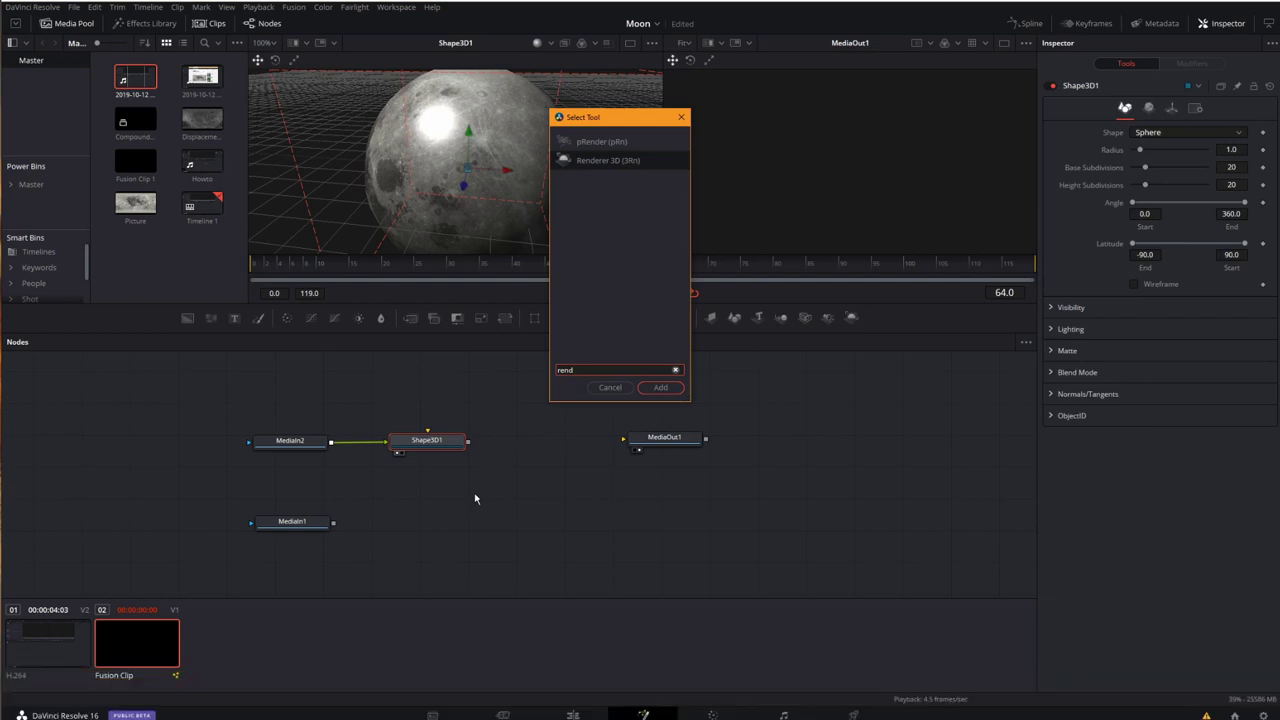
key("Return")
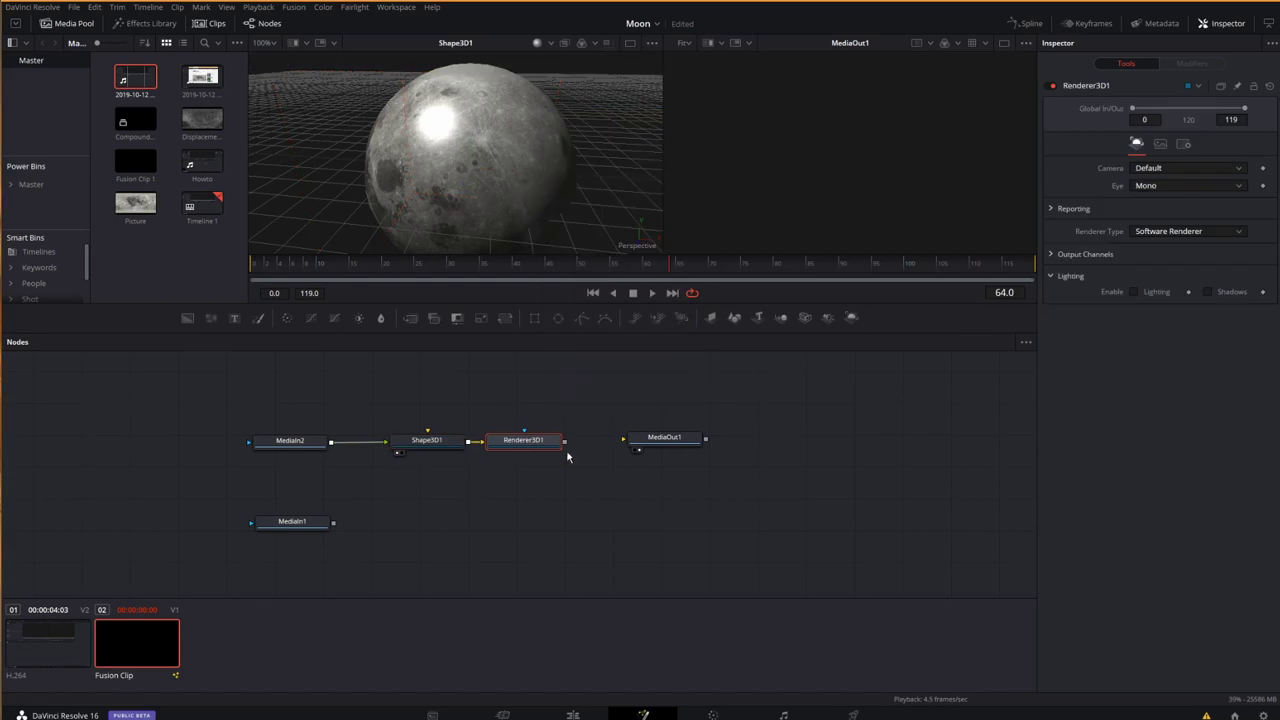
left_click_drag(565, 441, 631, 446)
- Space out MediaIn2, Shape3D1, Renderer3D1 and MediaOut1, then play and orbit the 3D view
left_click_drag(674, 440, 684, 443)
left_click_drag(525, 441, 558, 443)
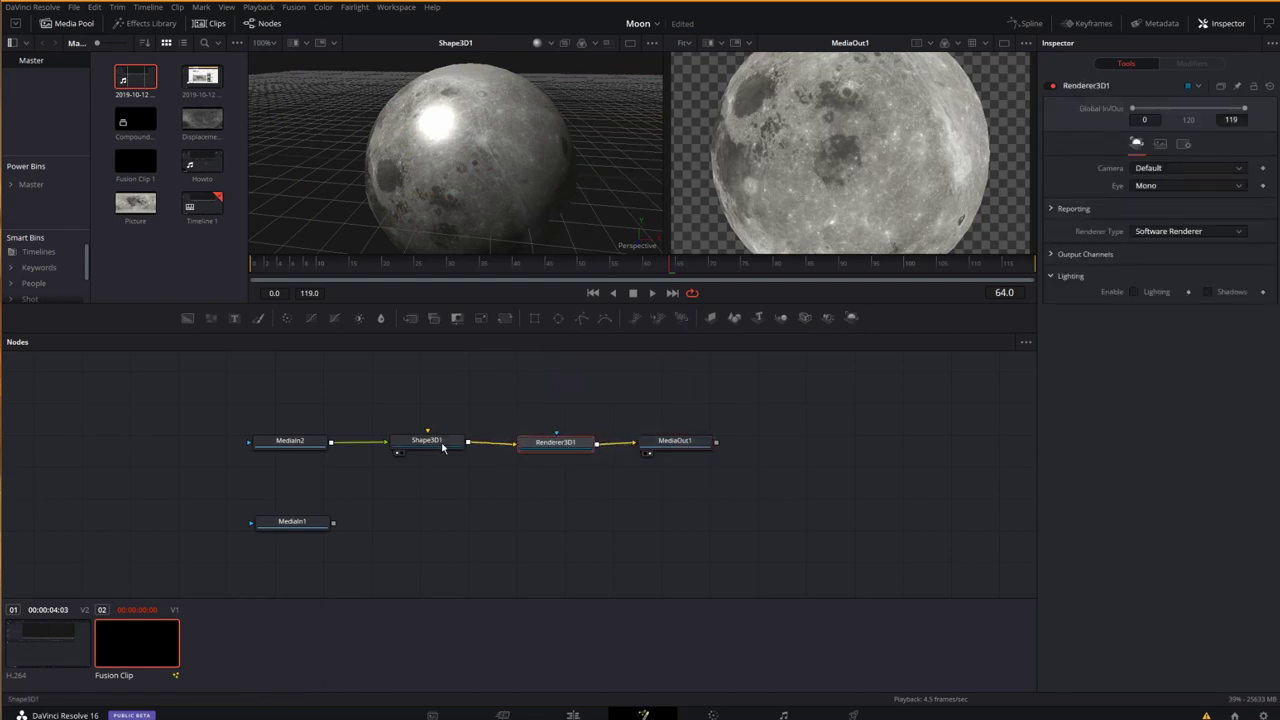
left_click_drag(294, 447, 206, 447)
left_click_drag(448, 447, 336, 452)
key("space")
key("space")
left_click_drag(517, 229, 461, 172)
- Insert a Transform3D node between Shape3D1 and Renderer3D1
scroll(461, 178, "down", 2)
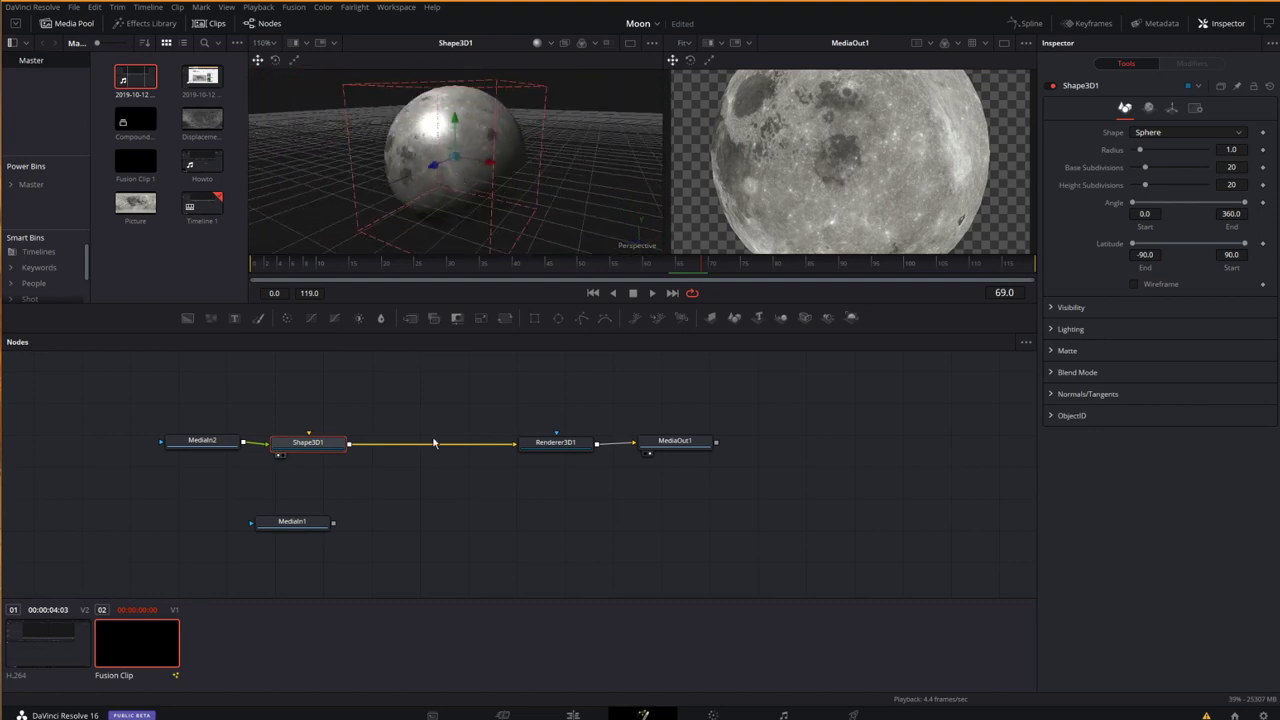
left_click_drag(218, 447, 161, 447)
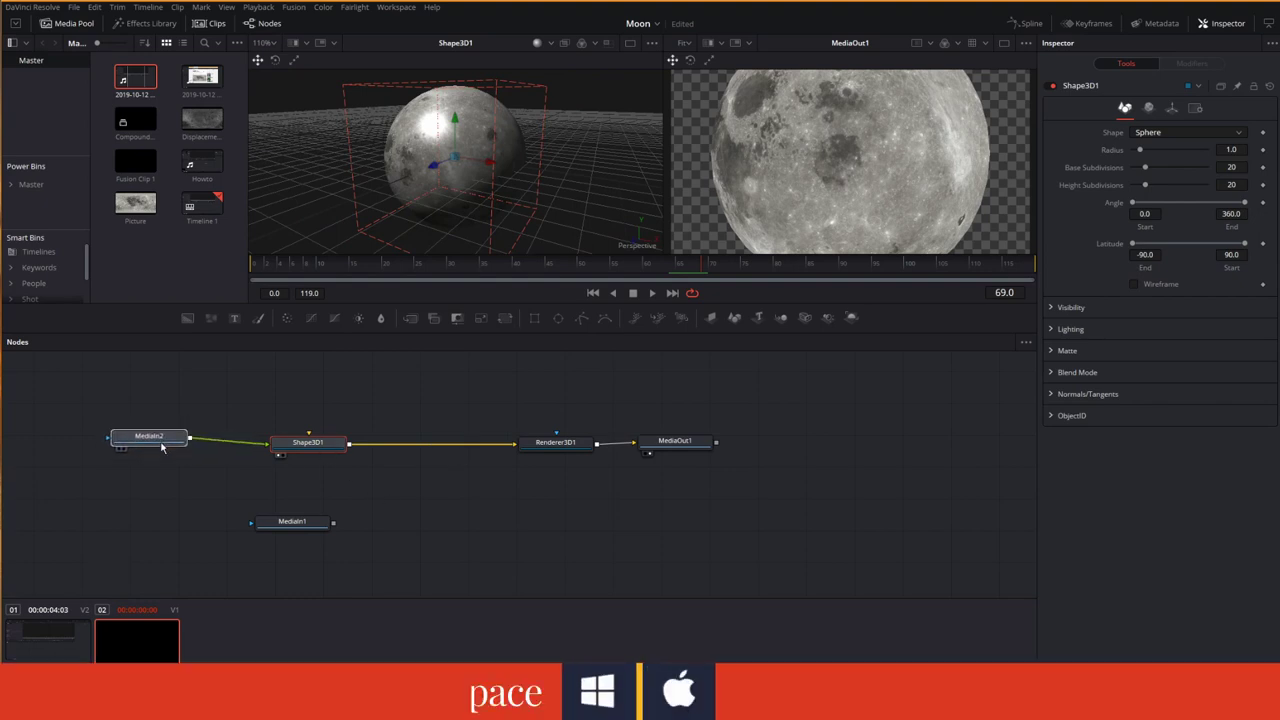
left_click(310, 442)
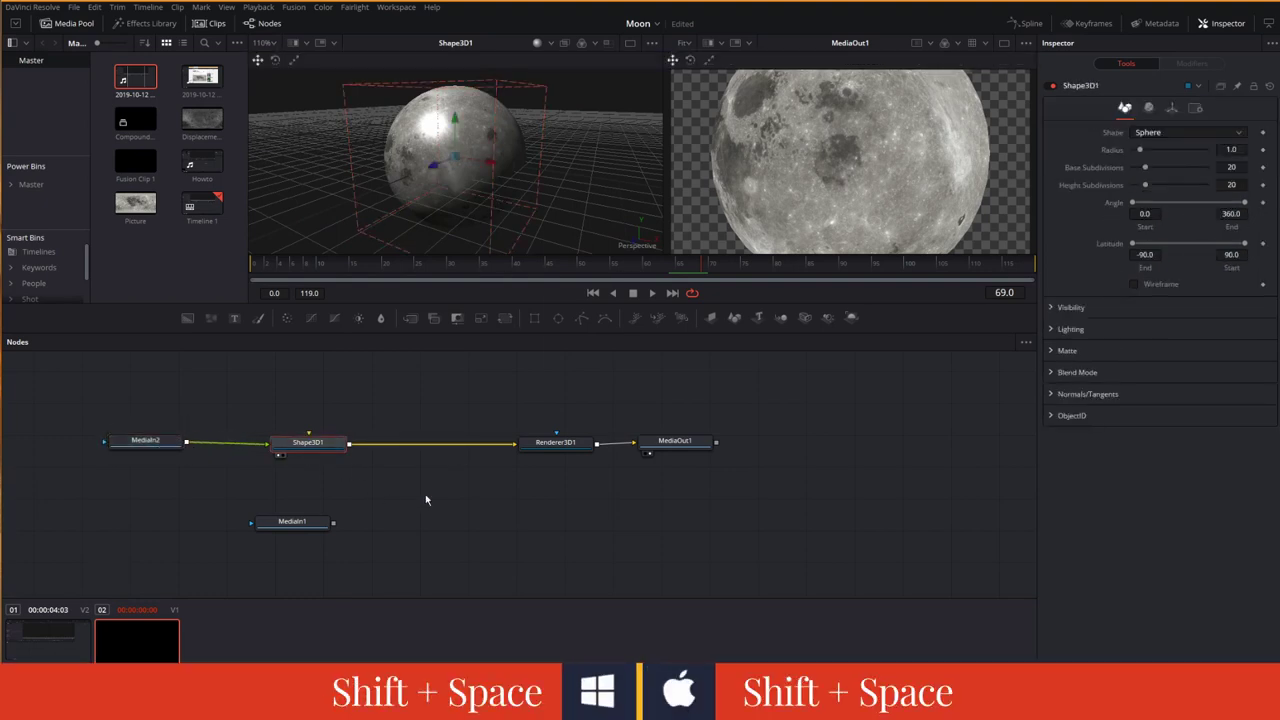
key("shift+space")
type("trans")
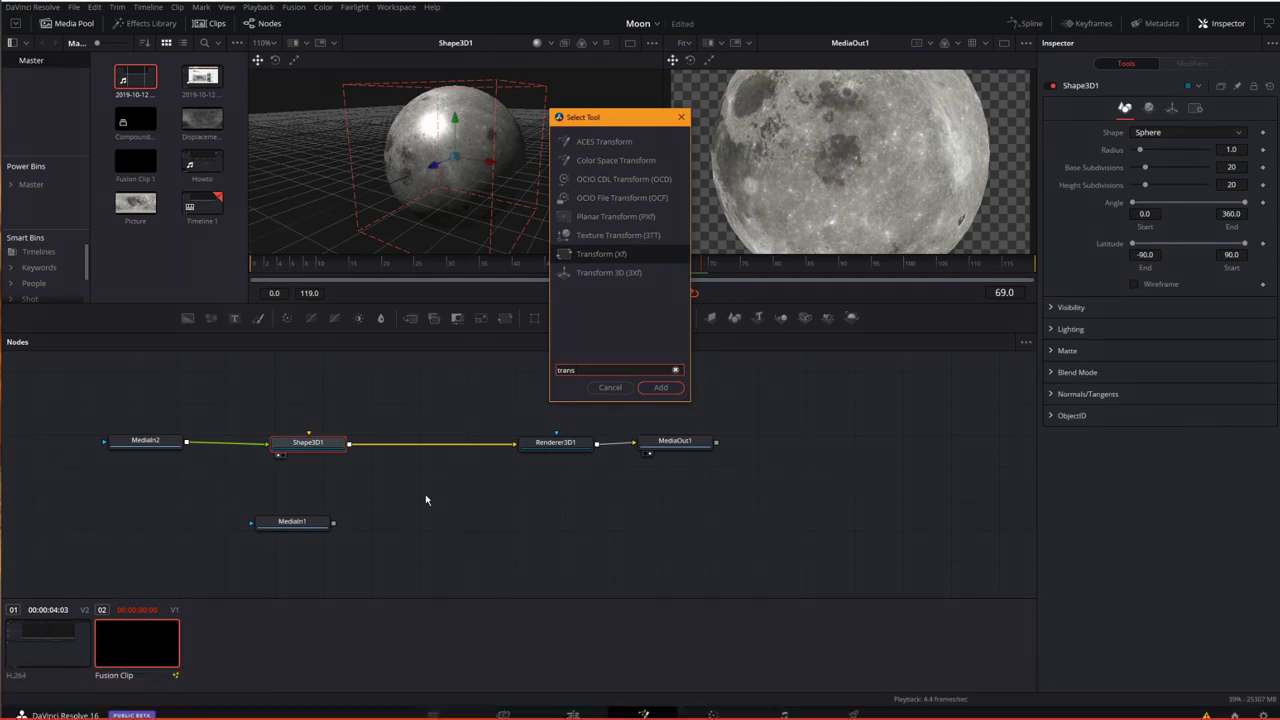
key("Down")
key("Down")
key("Down")
key("Return")
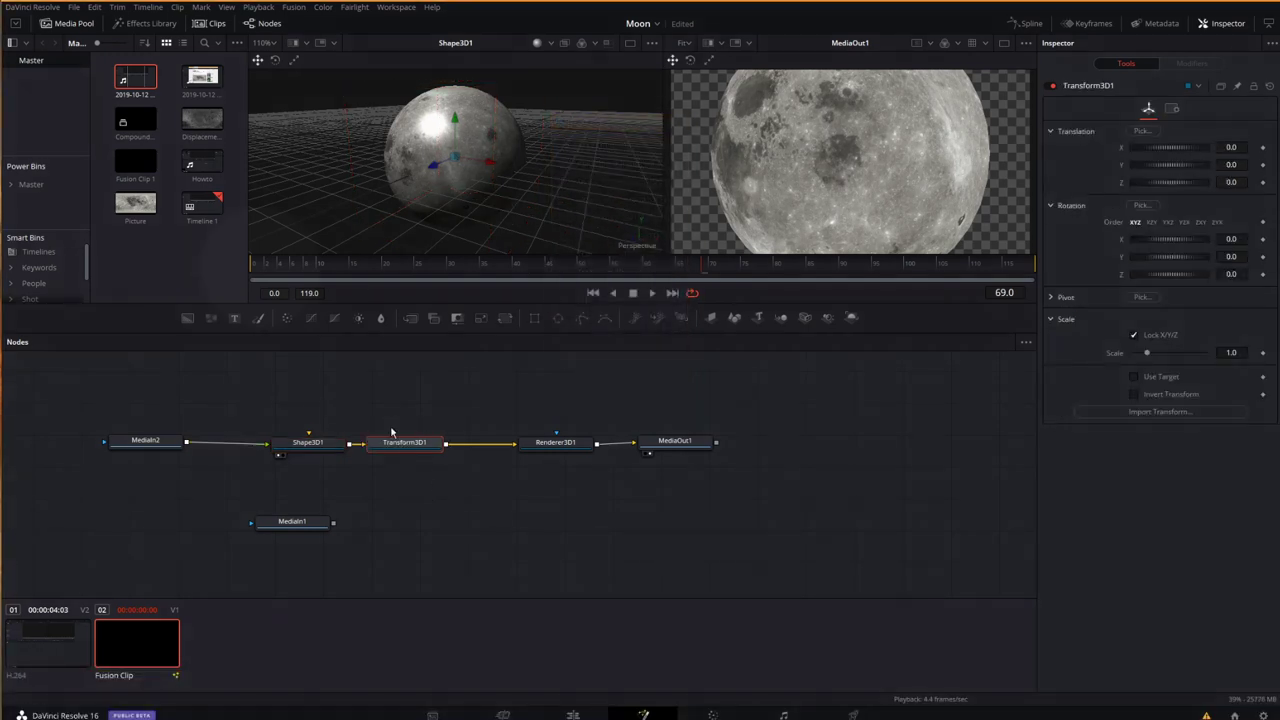
left_click_drag(399, 451, 418, 451)
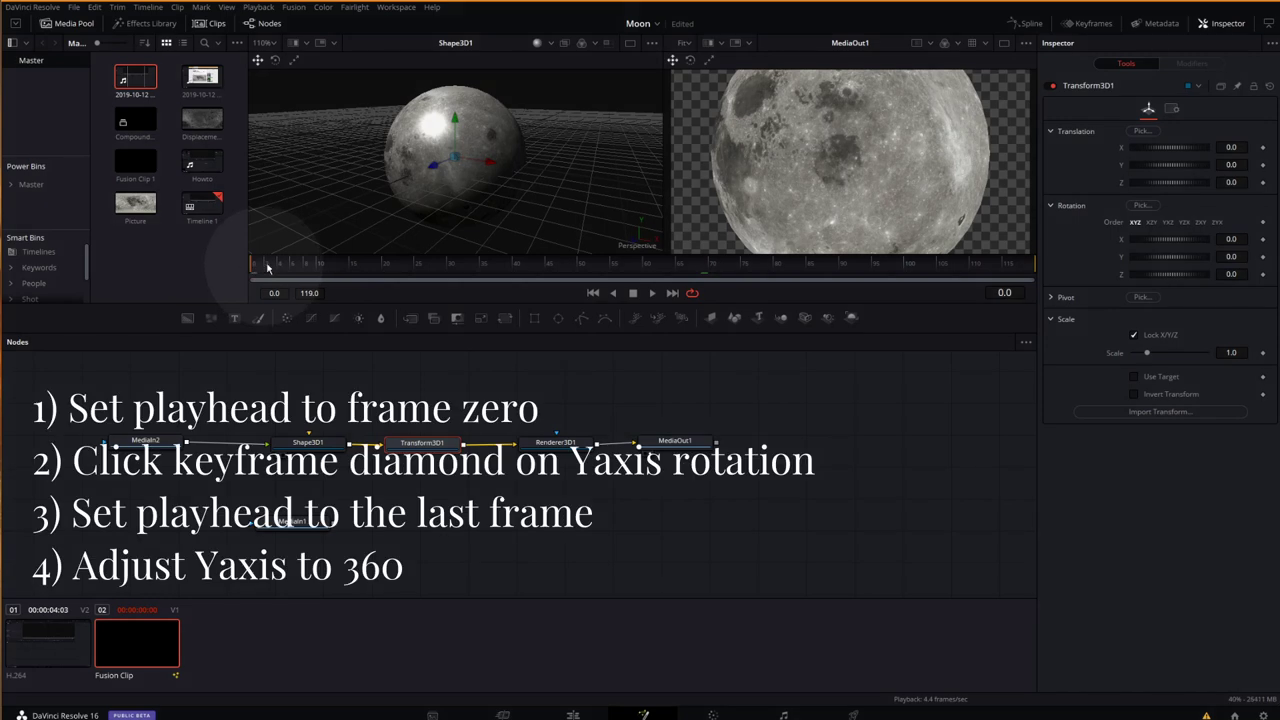
- Keyframe Y rotation at 0 on frame 0 and about 364 on frame 119
left_click(1262, 257)
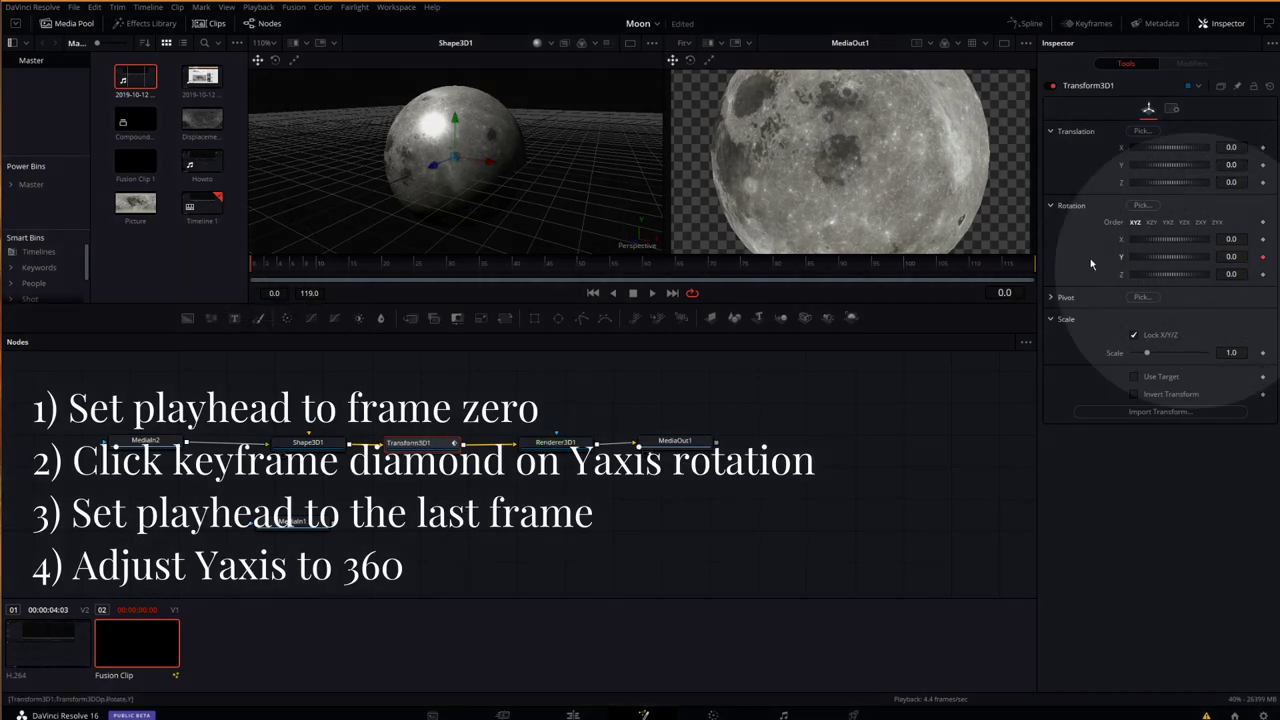
left_click(1032, 264)
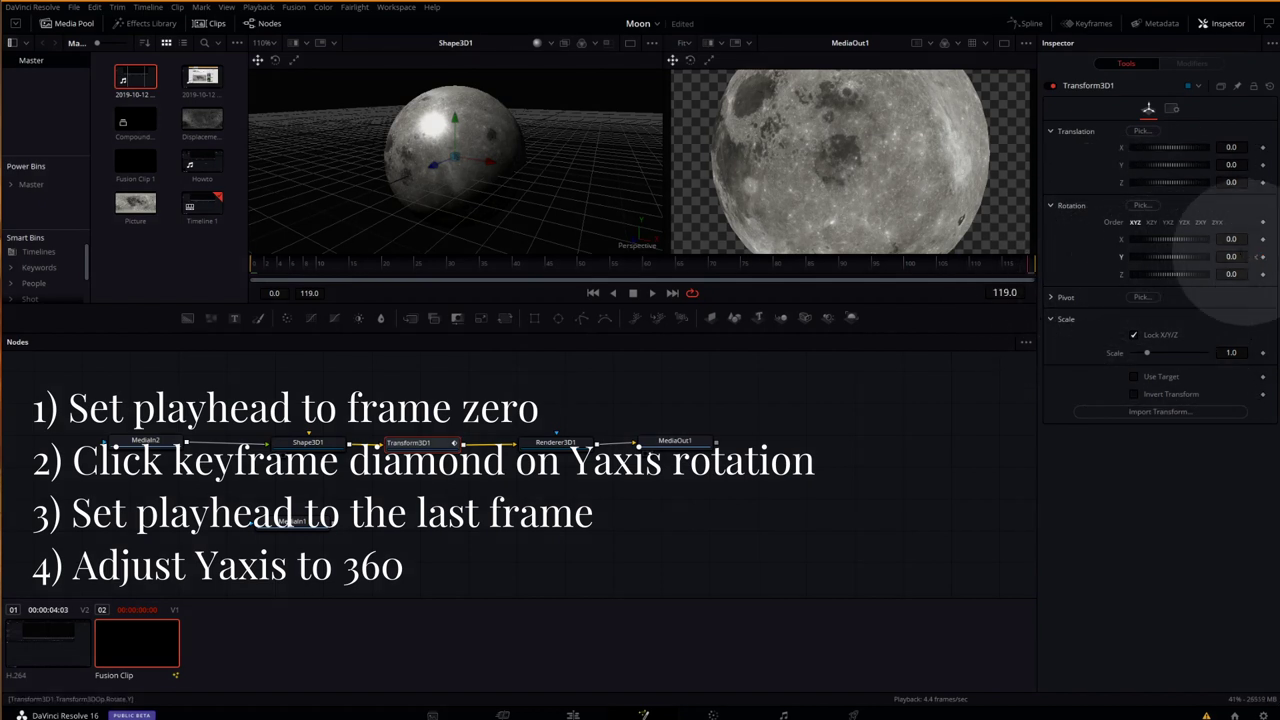
mouse_move(1231, 256)
left_mouse_down()
mouse_move(1245, 256)
mouse_move(1223, 256)
left_mouse_up()
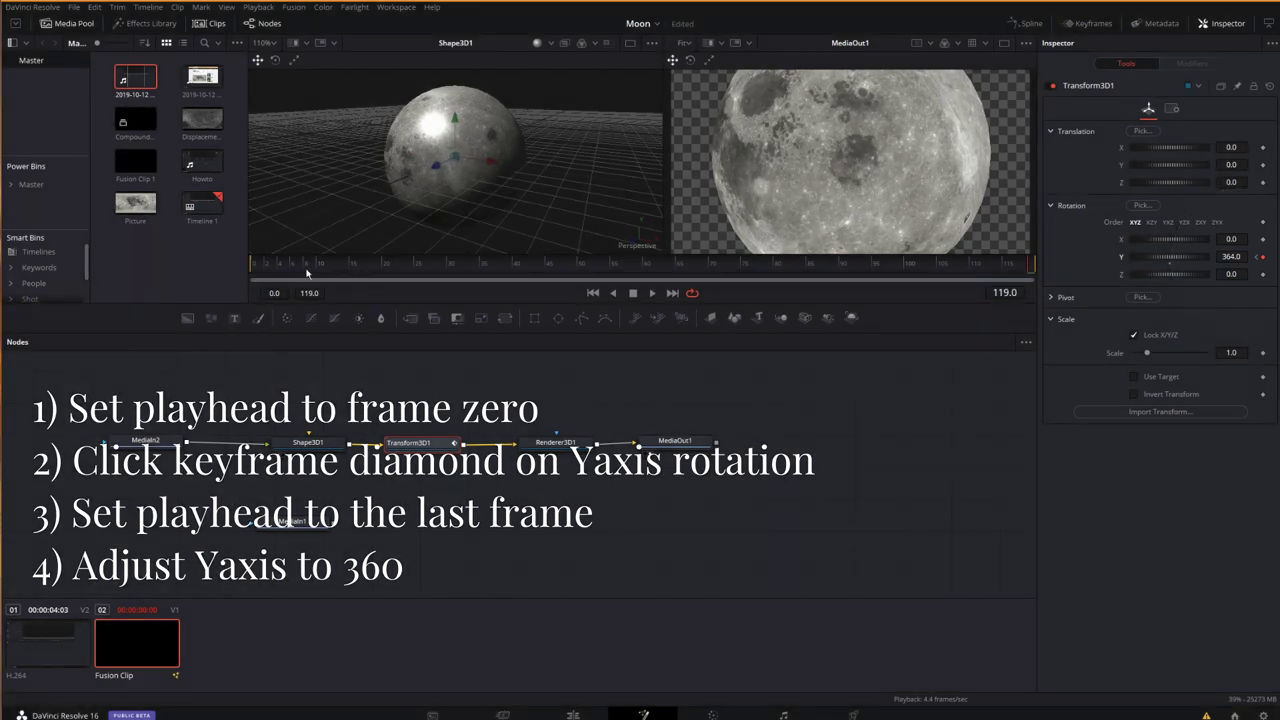
- Play the animation to preview the spinning moon, stopping at frame 41
key("space")
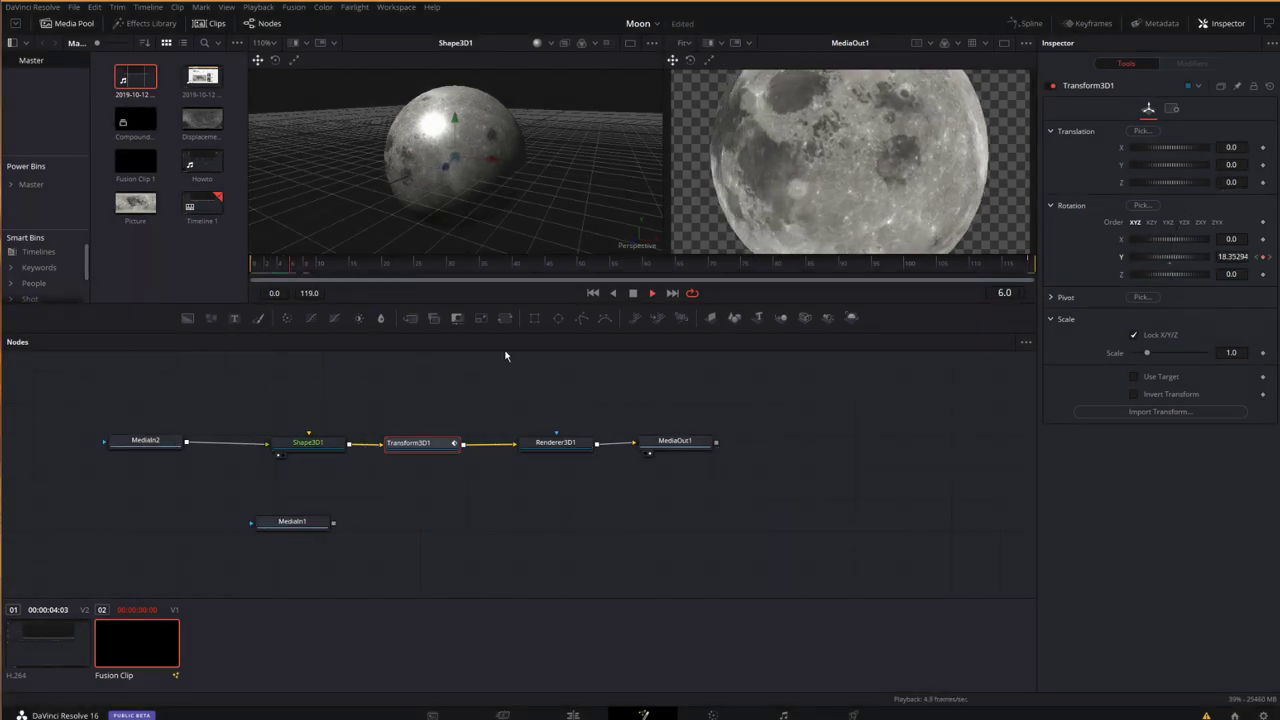
left_click(308, 442)
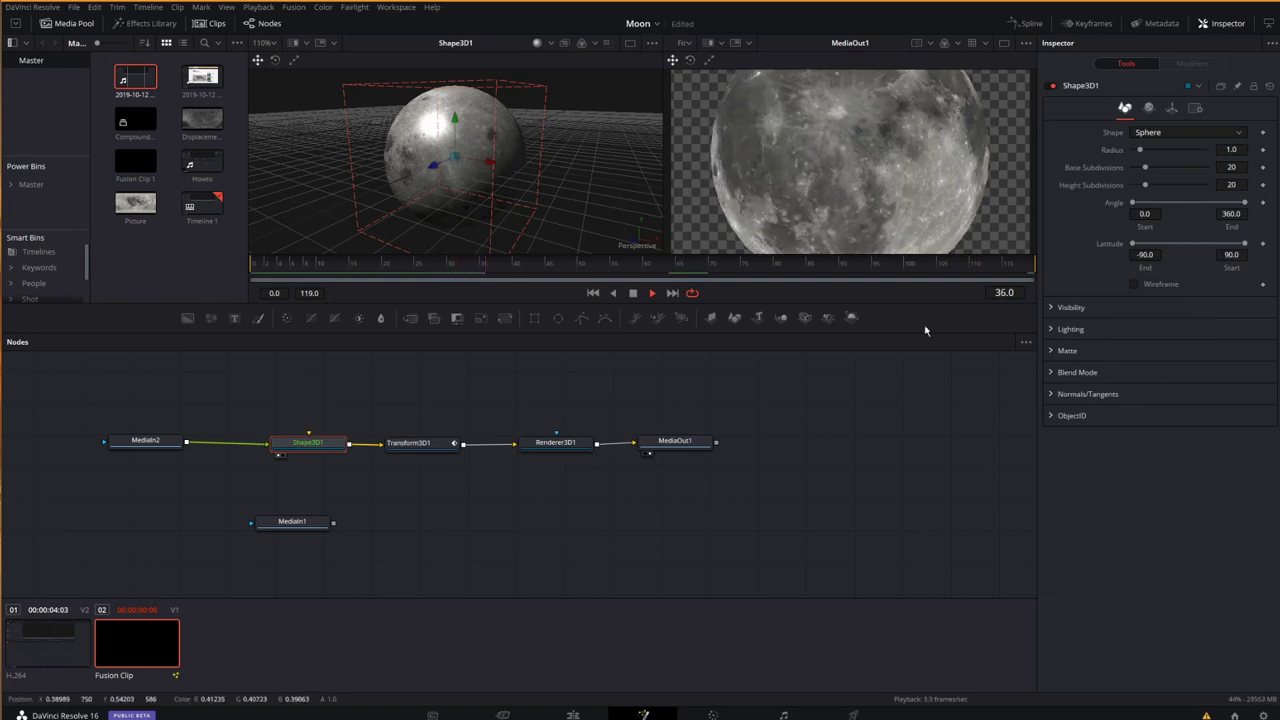
key("space")
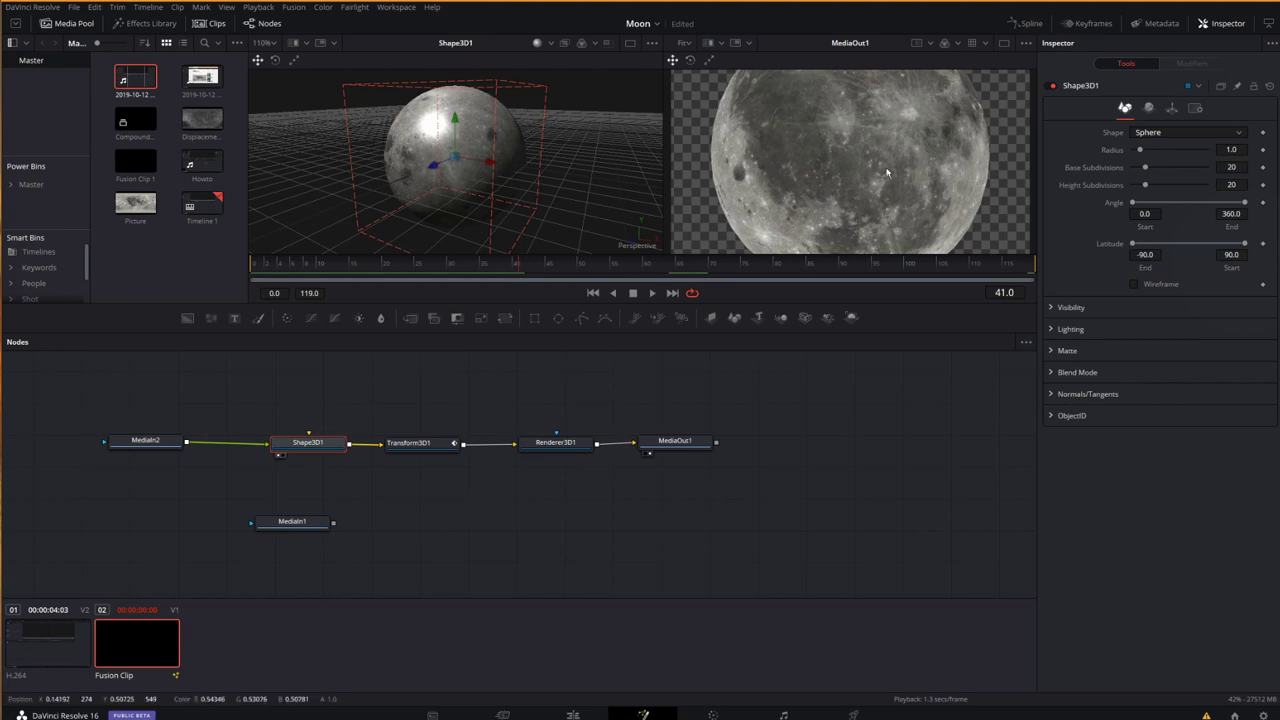
- Spread MediaIn2, Shape3D1, Transform3D1 and MediaOut1 apart to leave room after Transform3D1
left_click_drag(119, 437, 97, 440)
left_click_drag(305, 450, 258, 448)
left_click_drag(410, 443, 397, 443)
left_click_drag(555, 443, 545, 443)
left_click_drag(675, 444, 712, 445)
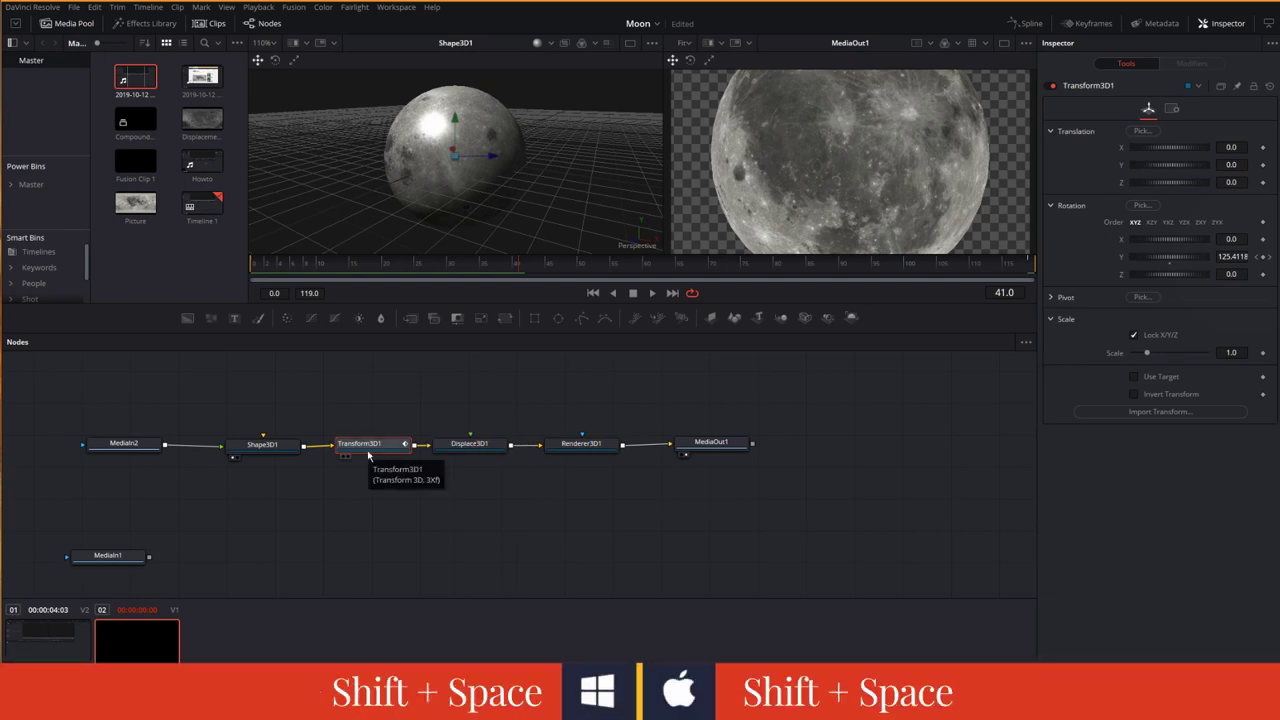
- Add a Displace3D node after Transform3D1 and feed it the Displacement clip as MediaIn3
key("shift+space")
type("disp")
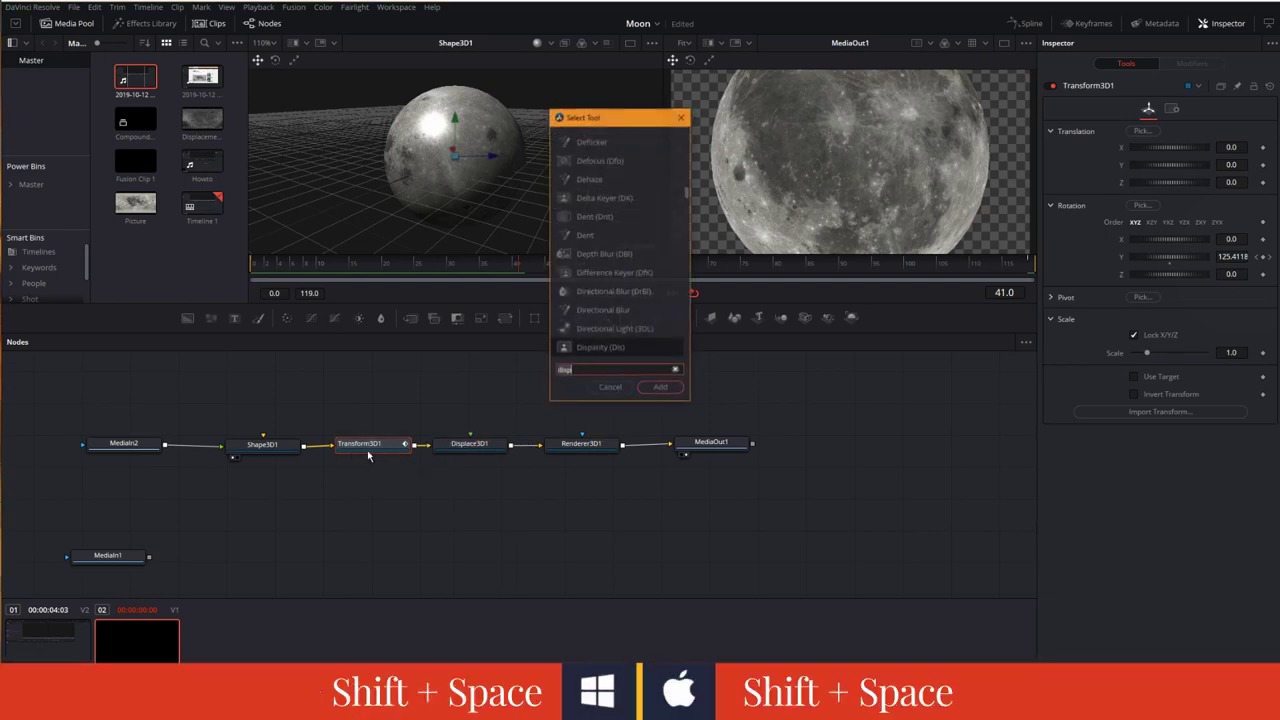
left_click(610, 387)
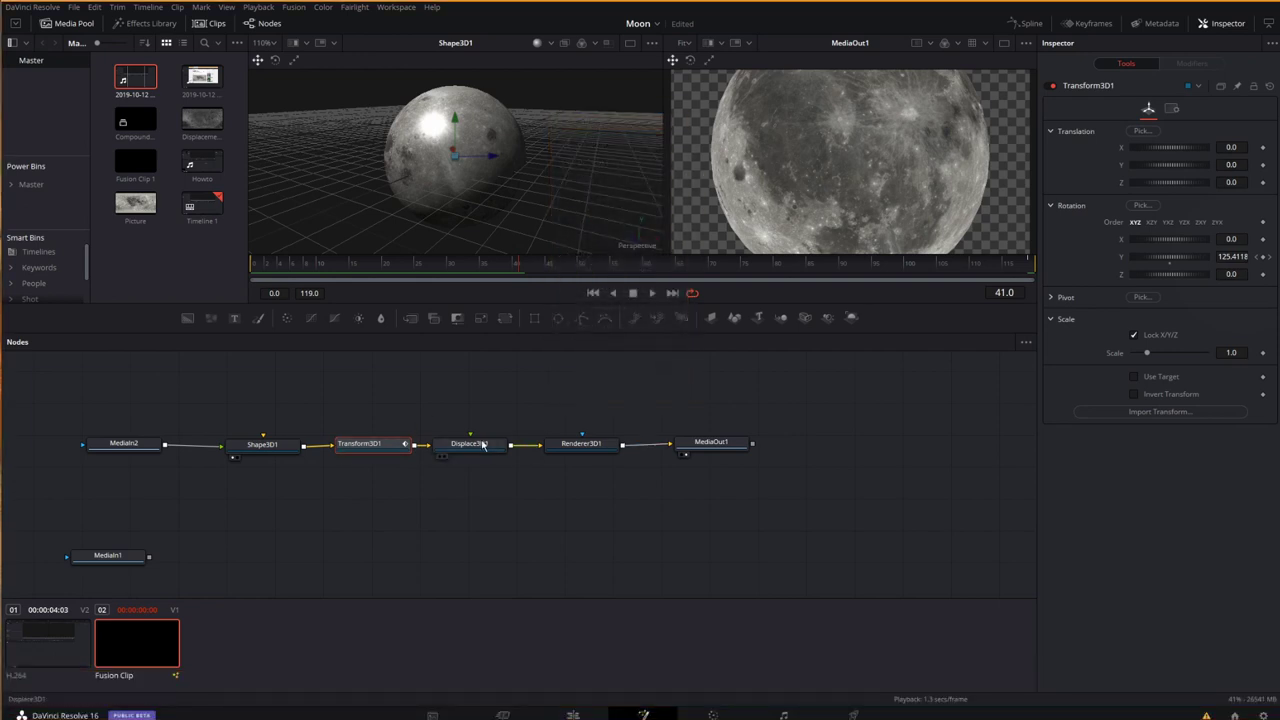
left_click(483, 445)
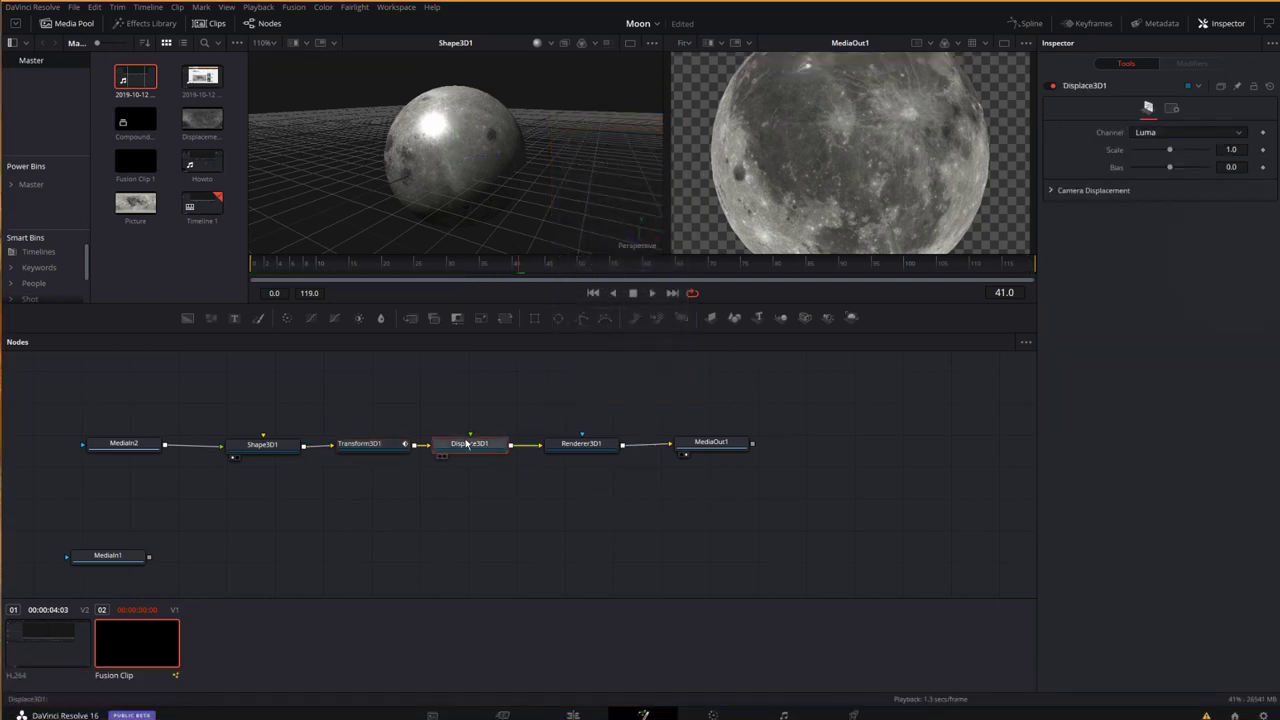
left_click_drag(202, 120, 470, 436)
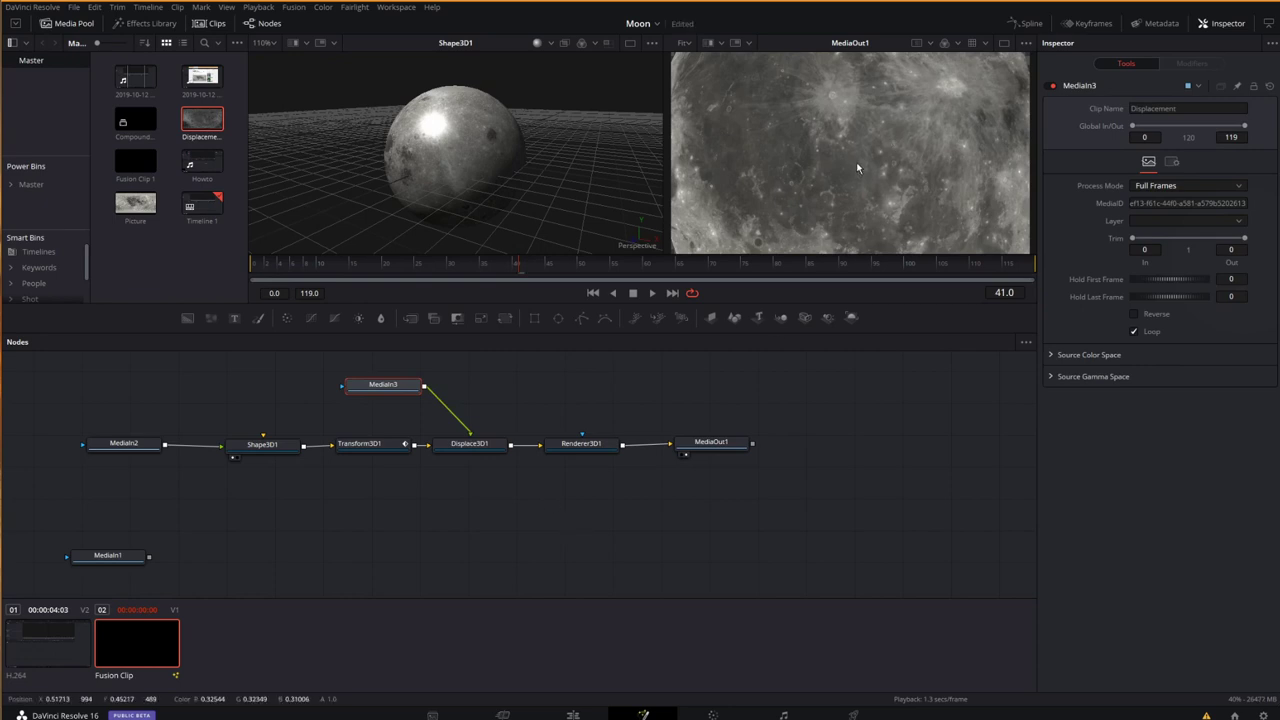
left_click(475, 448)
left_click(605, 446)
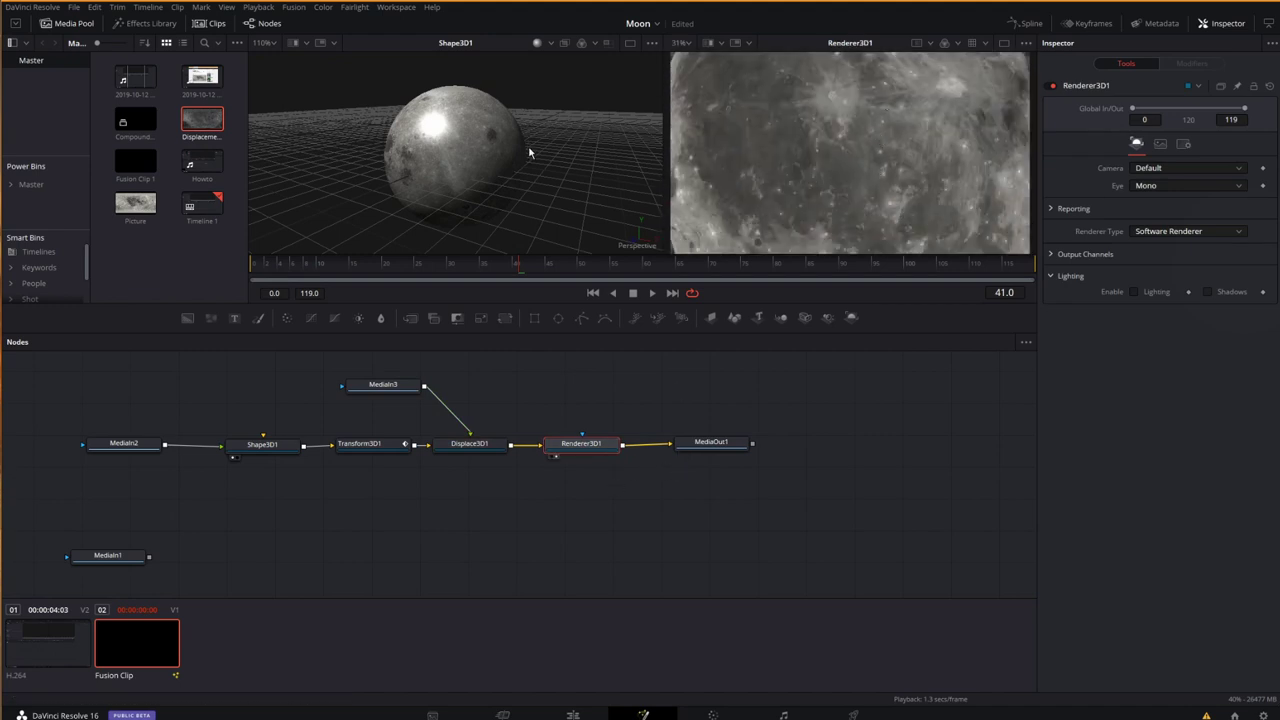
left_click_drag(405, 386, 492, 396)
- View the displaced sphere and lower the Displace3D1 scale to 0.094
left_click(485, 443)
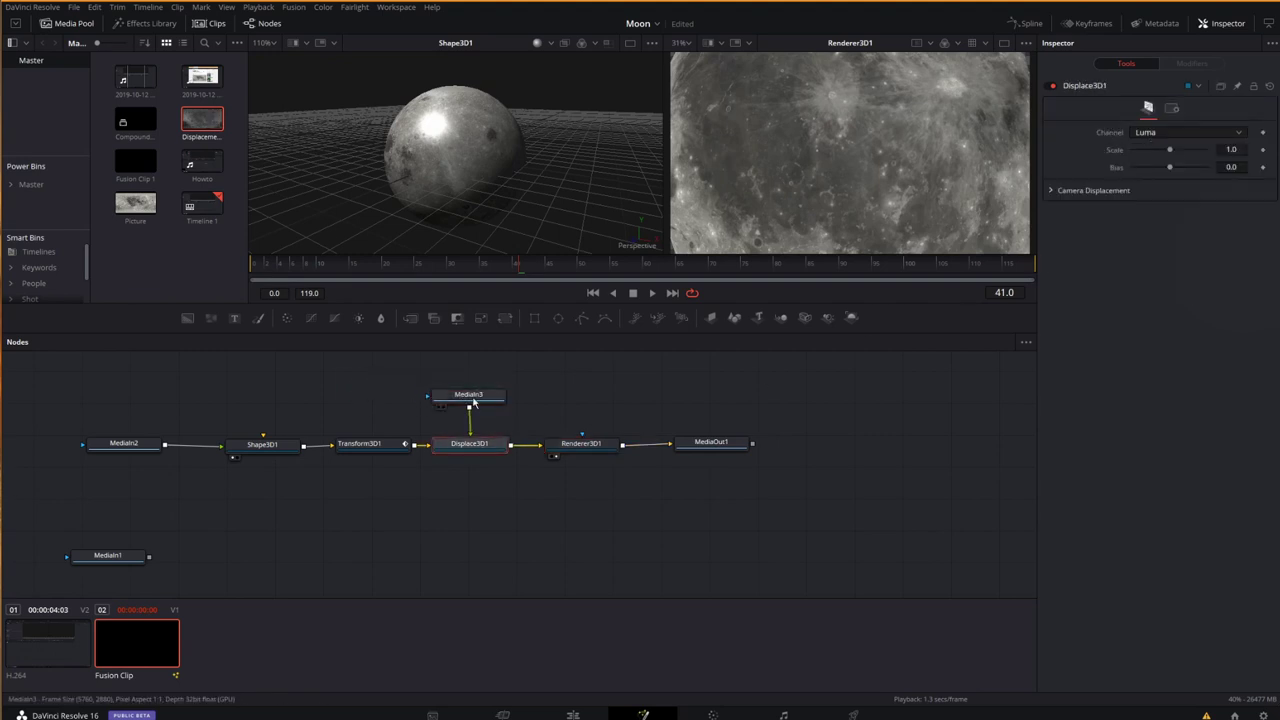
left_click_drag(470, 443, 505, 224)
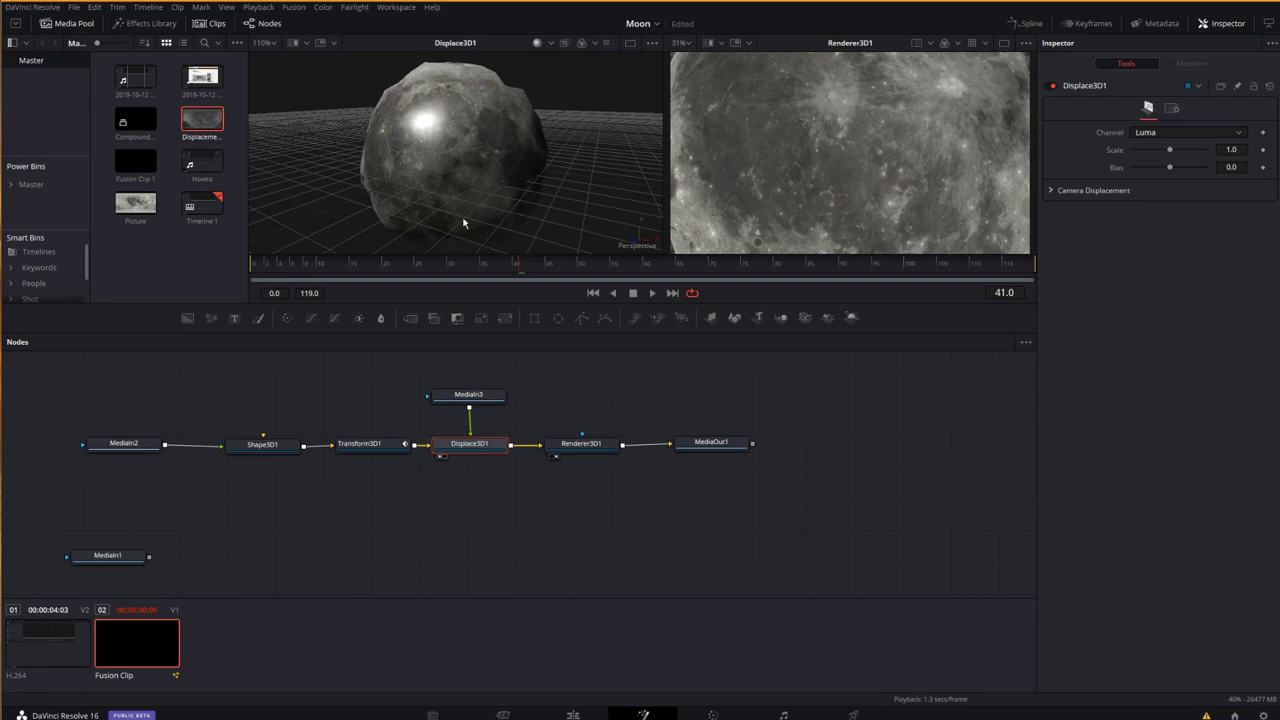
left_click_drag(1169, 149, 1137, 156)
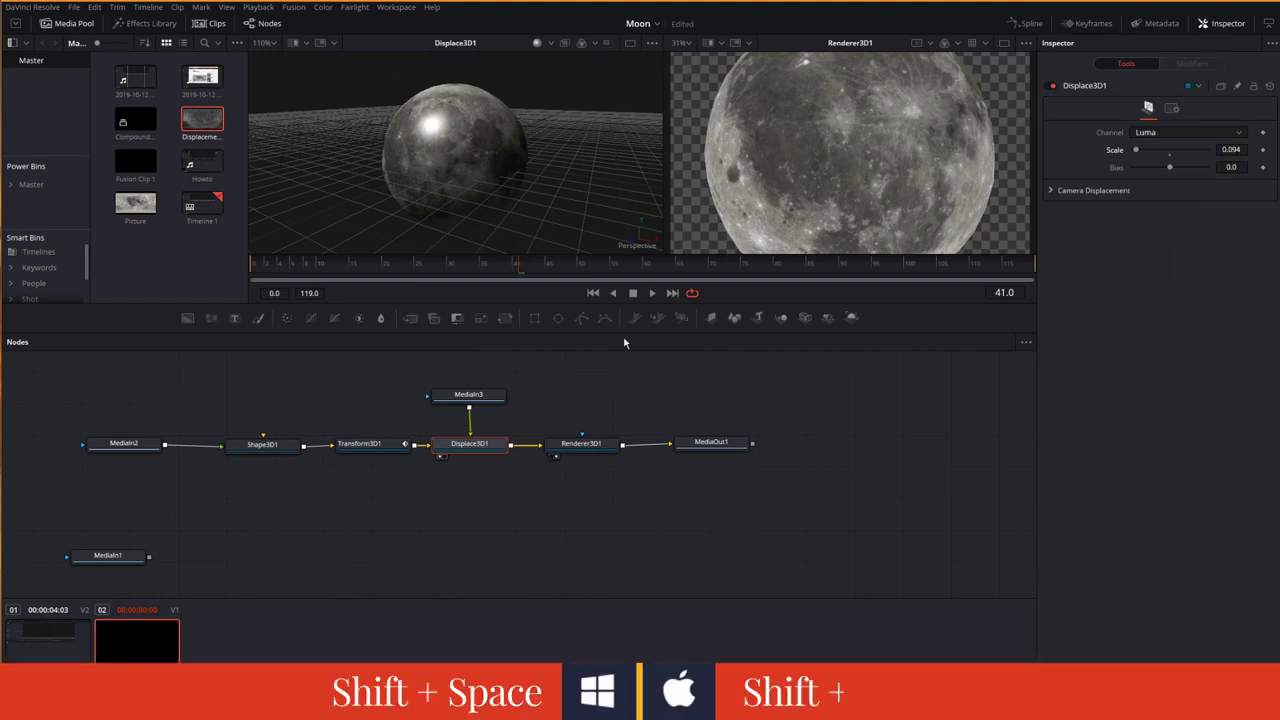
left_click_drag(712, 447, 848, 440)
- Insert a Merge3D node between Displace3D1 and Renderer3D1
left_click_drag(590, 449, 702, 449)
left_click(702, 449)
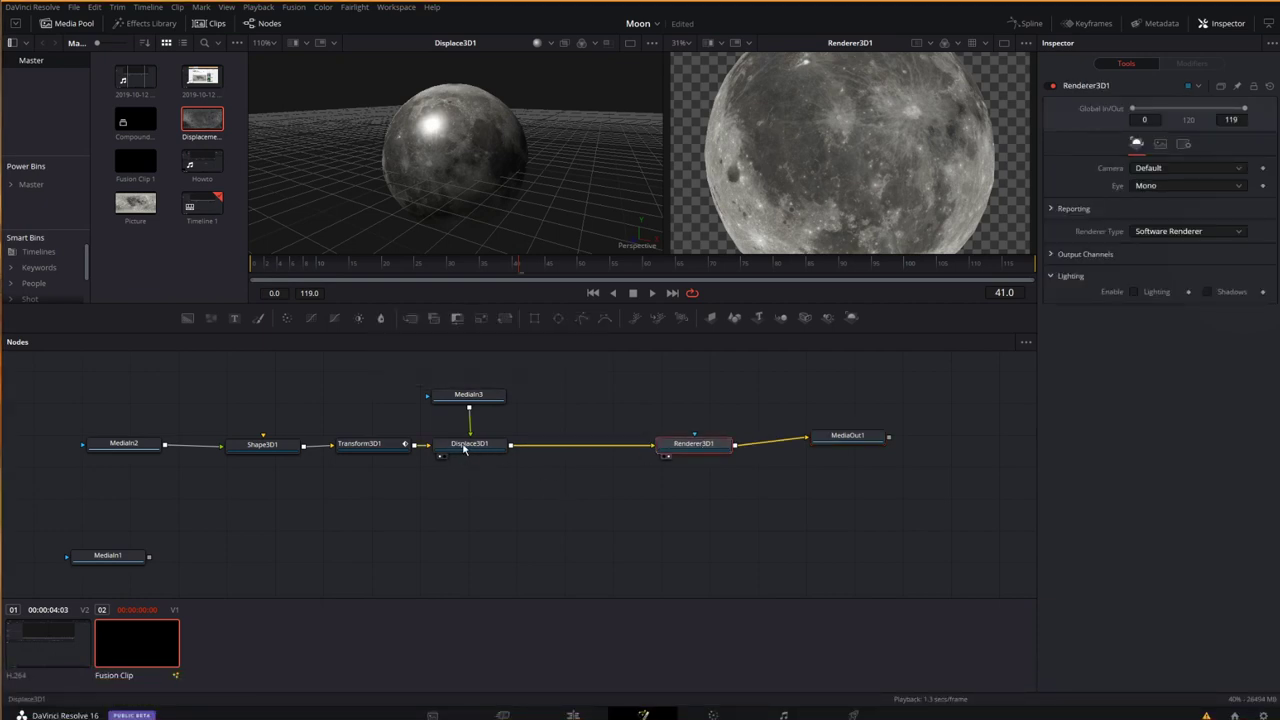
left_click(466, 446)
key("shift+space")
type("disp")
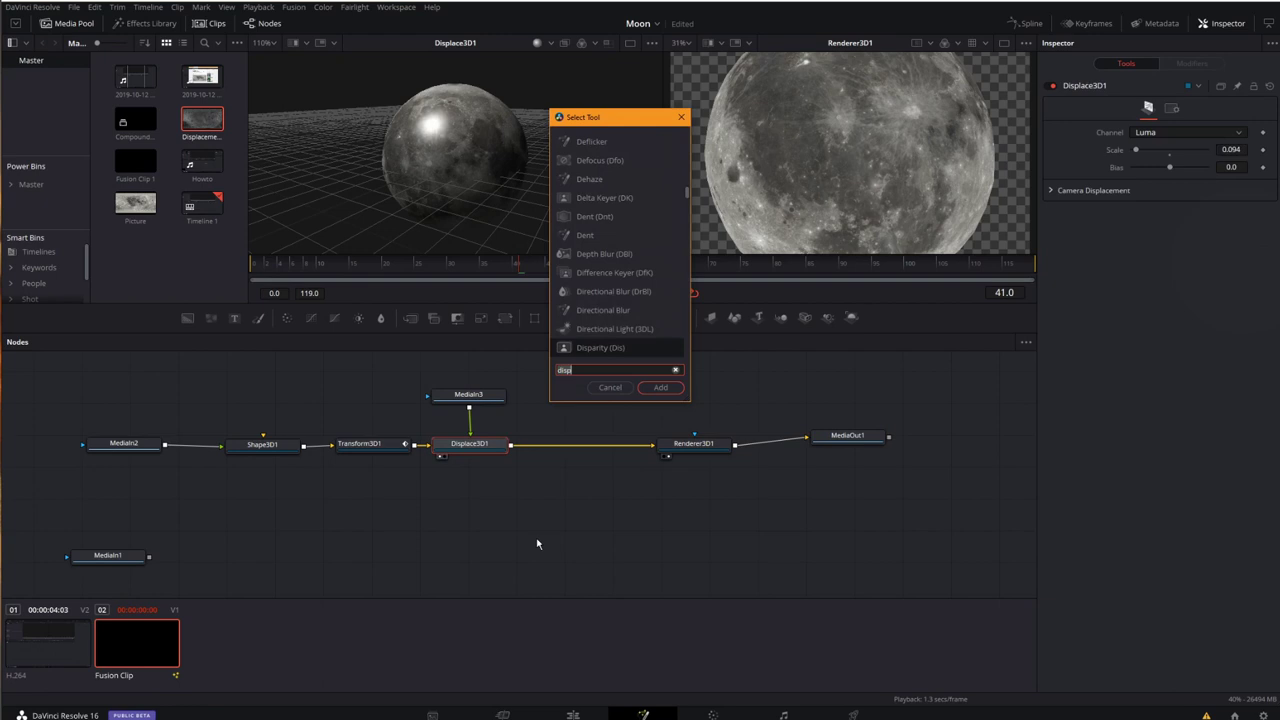
key("BackSpace")
key("BackSpace")
key("BackSpace")
key("BackSpace")
type("MER")
key("Down")
key("Return")
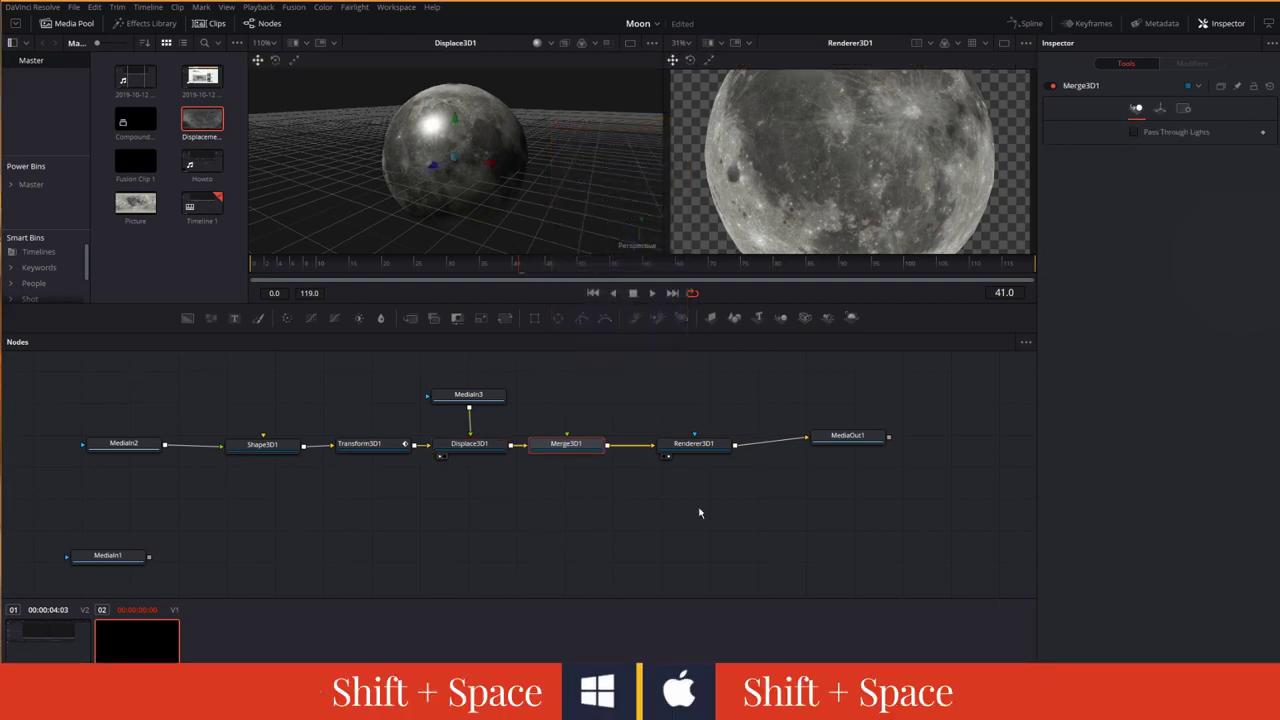
- Add SpotLight1 and Camera3D1 nodes below the main chain
key("shift+space")
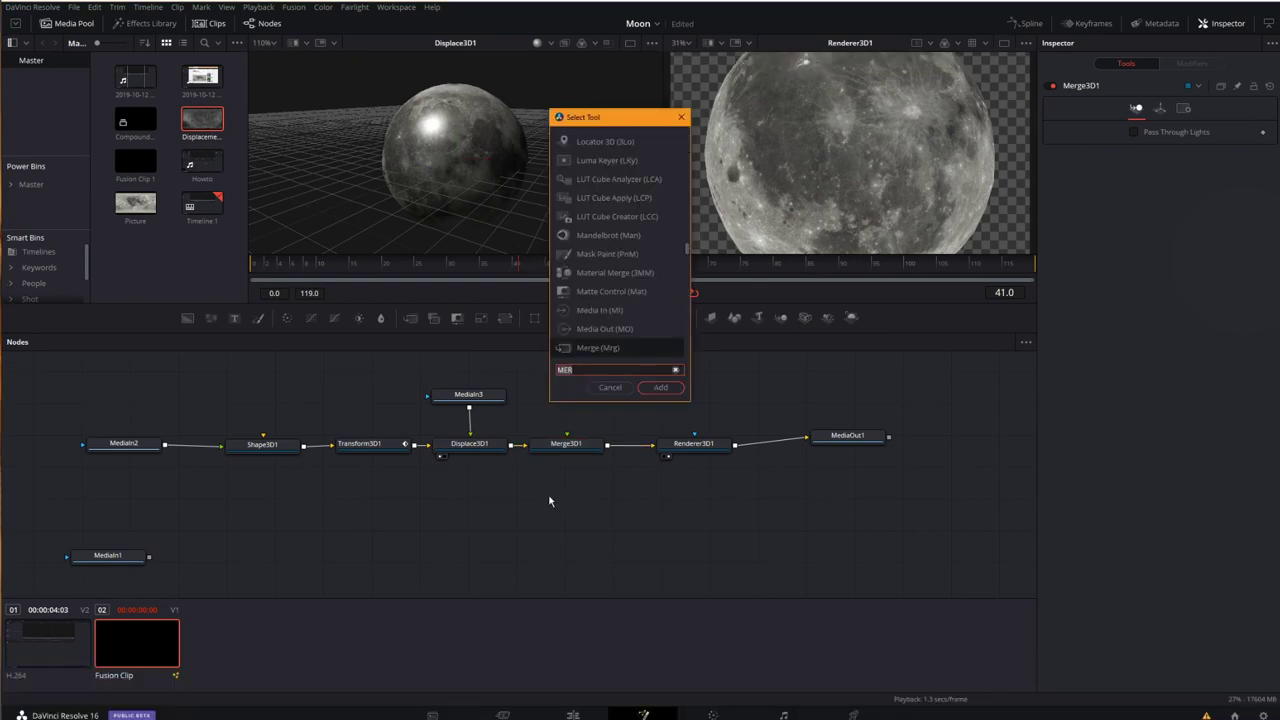
type("SPOT")
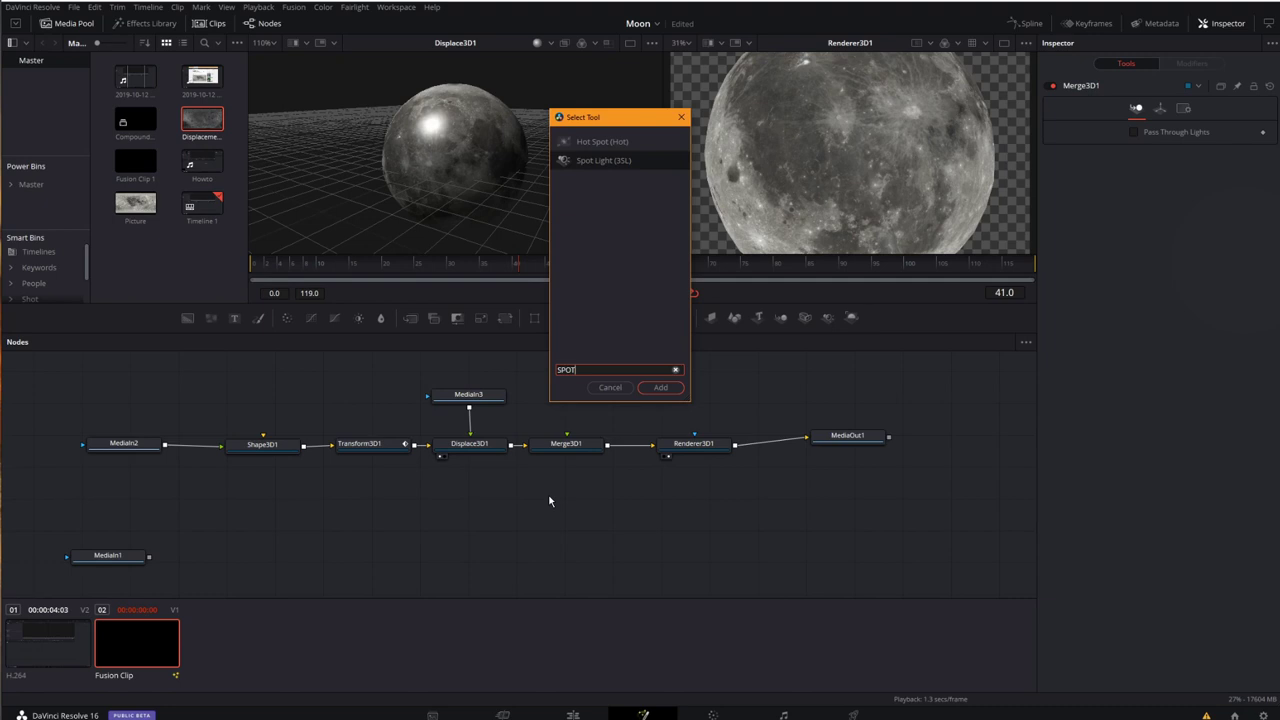
key("Return")
left_click_drag(544, 494, 487, 516)
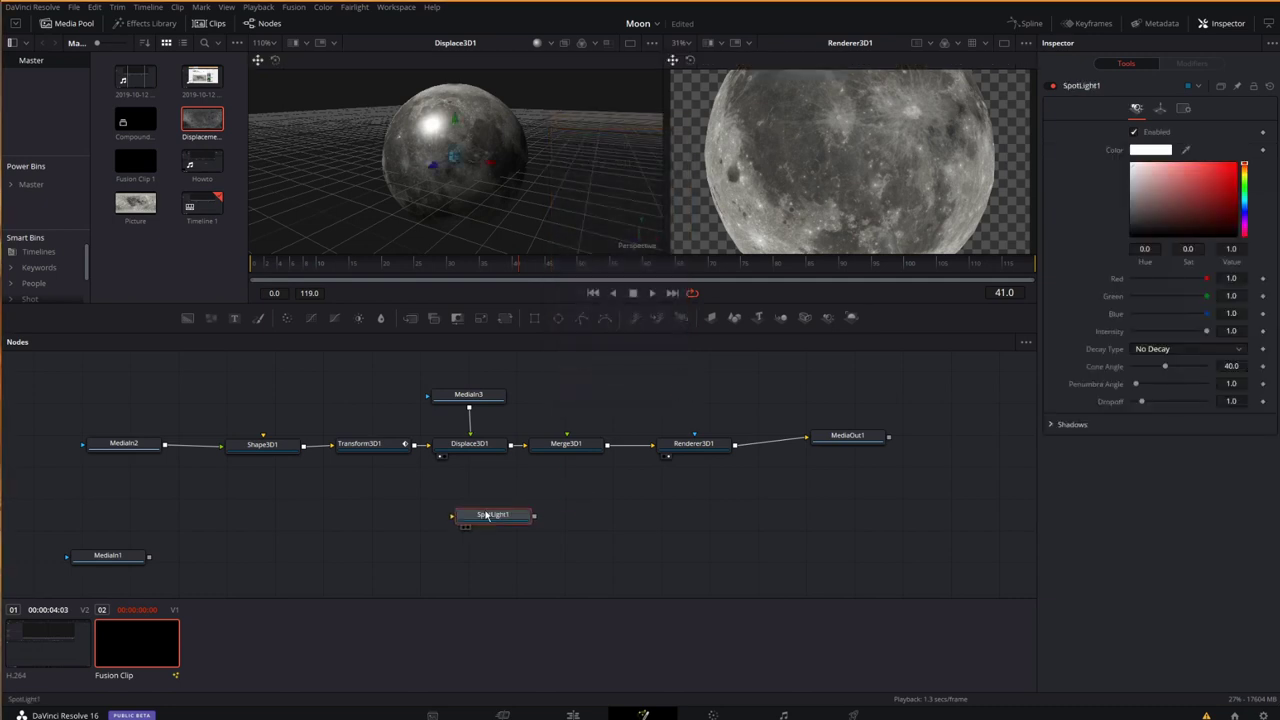
left_click(558, 521)
key("shift+space")
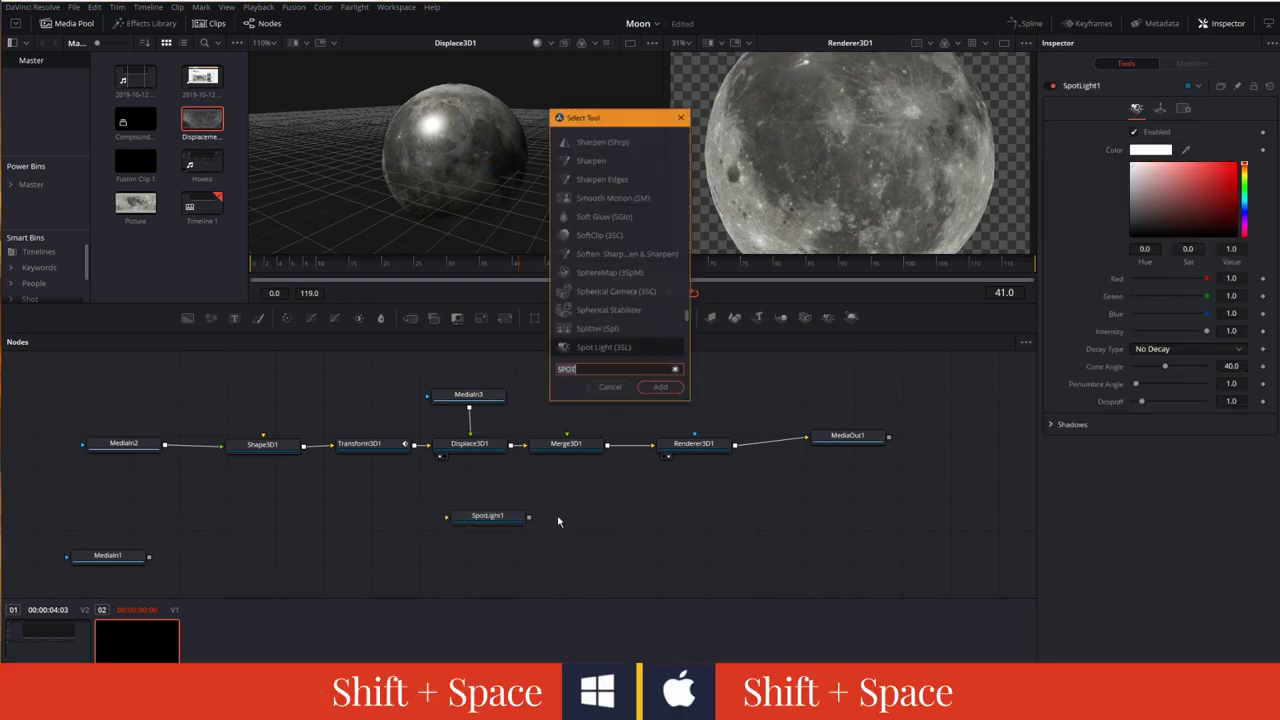
type("cam")
key("Return")
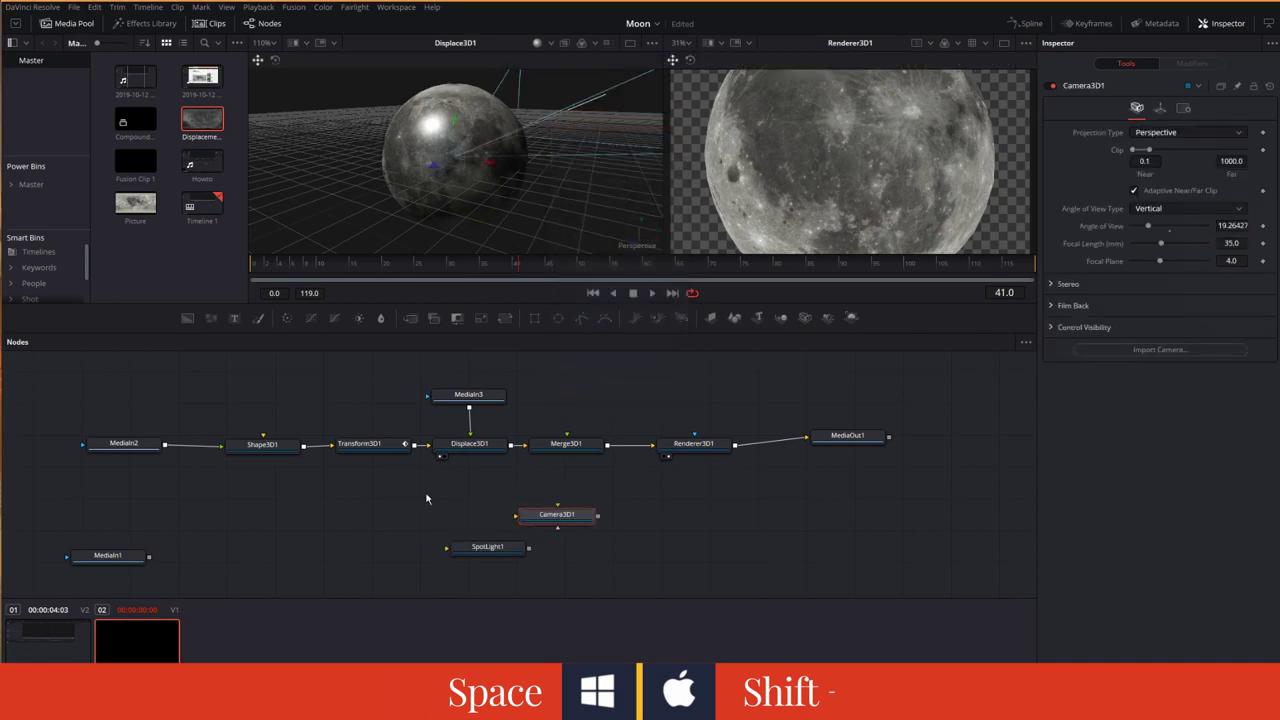
- Line up Camera3D1 and SpotLight1 side by side below the chain and compare their settings
left_click_drag(584, 527, 652, 558)
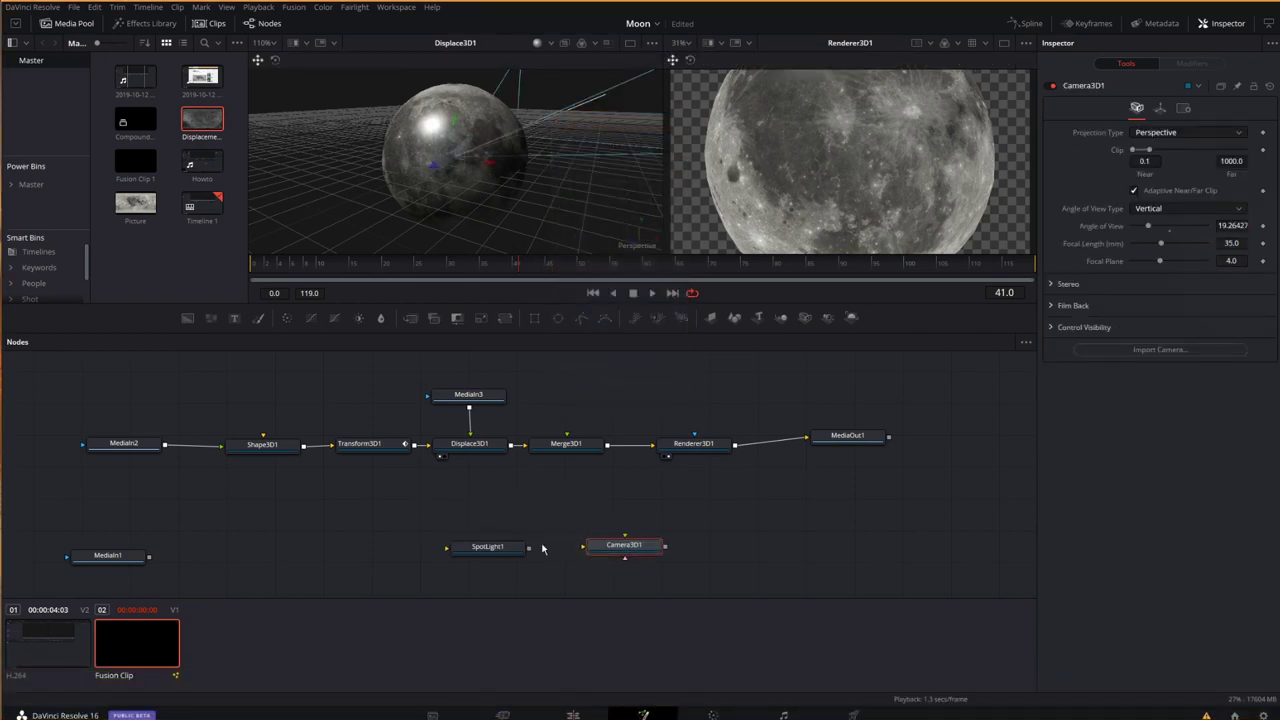
left_click_drag(531, 552, 533, 507)
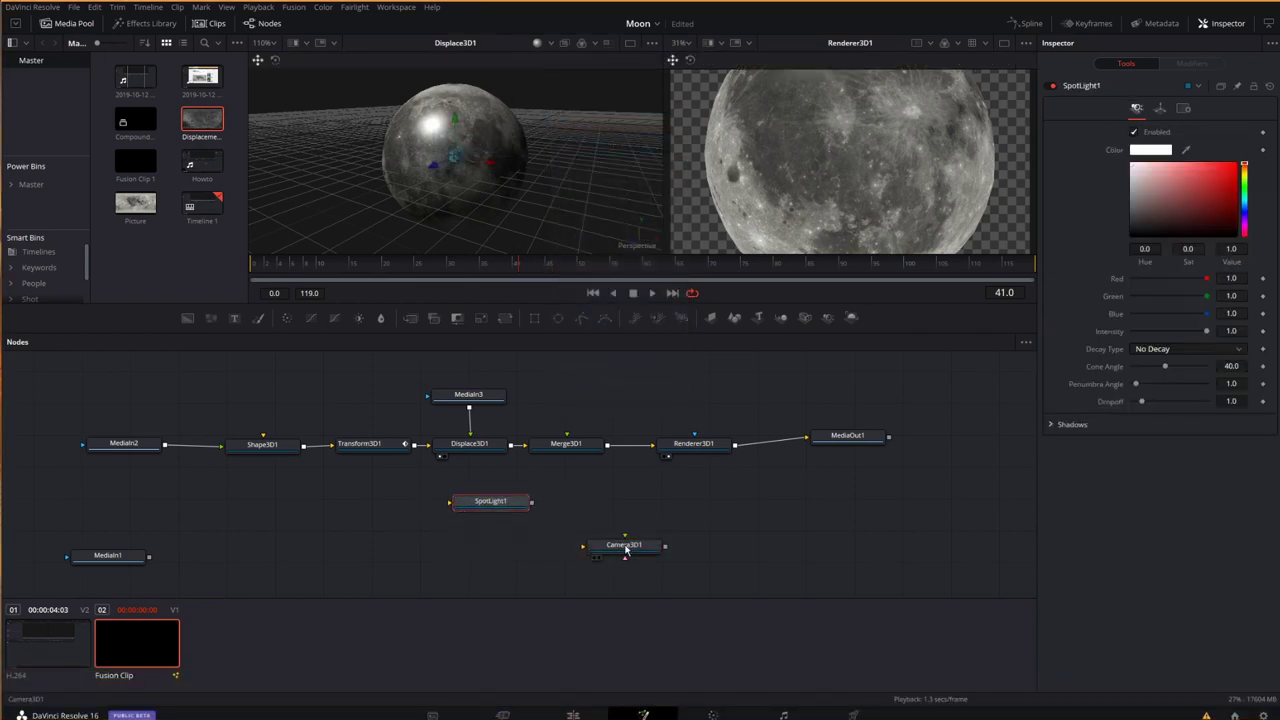
left_click_drag(624, 545, 631, 502)
left_click(504, 504)
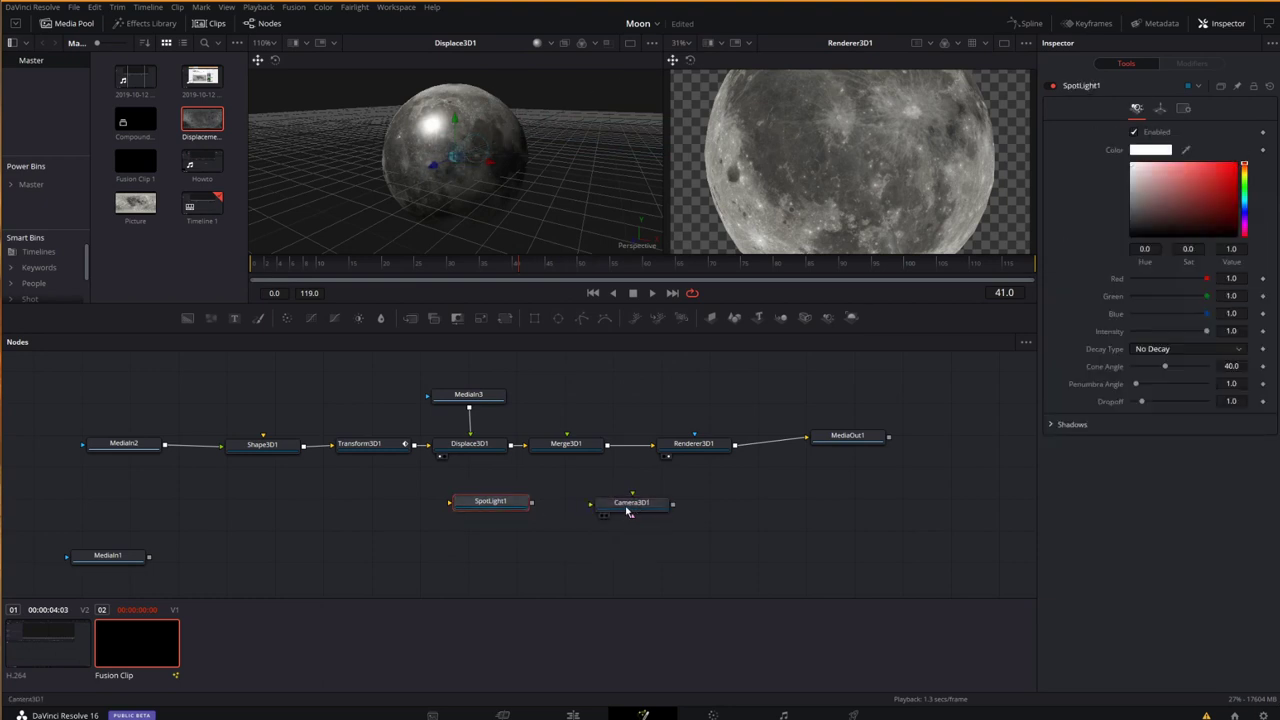
left_click(629, 504)
left_click(497, 506)
left_click(623, 505)
left_click(514, 506)
left_click(632, 505)
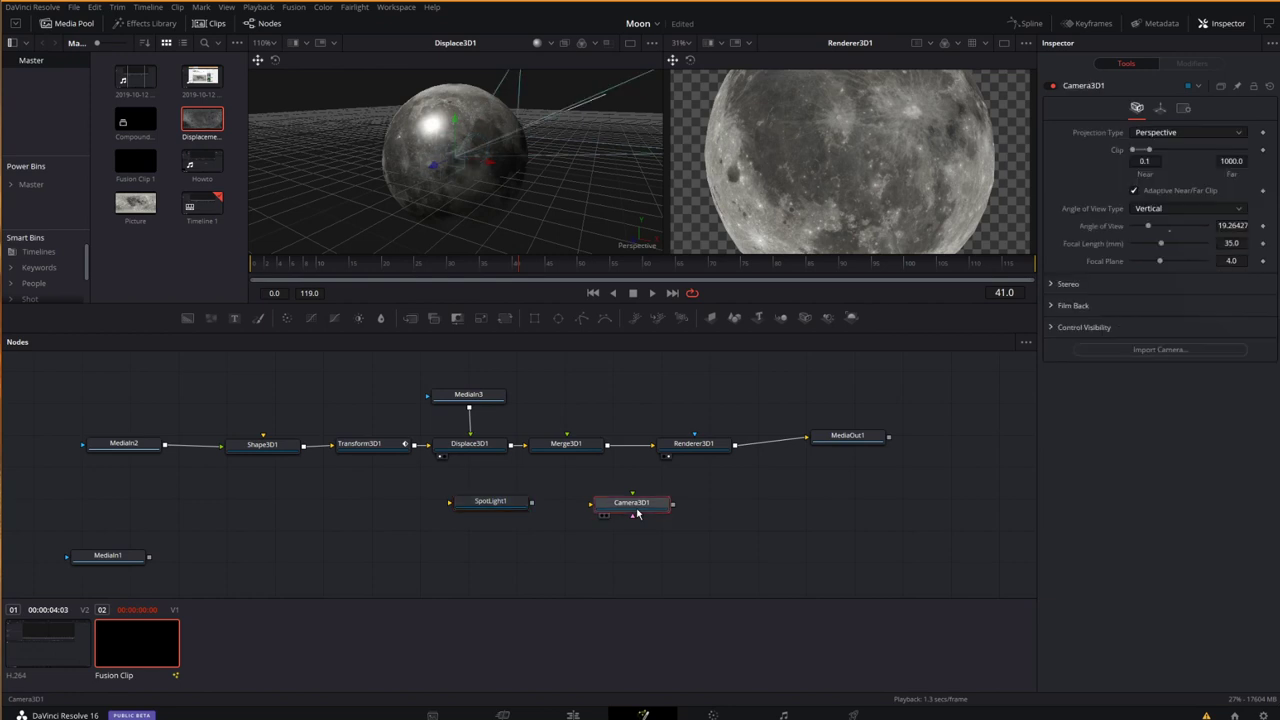
- Reposition the camera in the 3D view and tilt it upward toward the moon sphere
left_click_drag(550, 197, 405, 331)
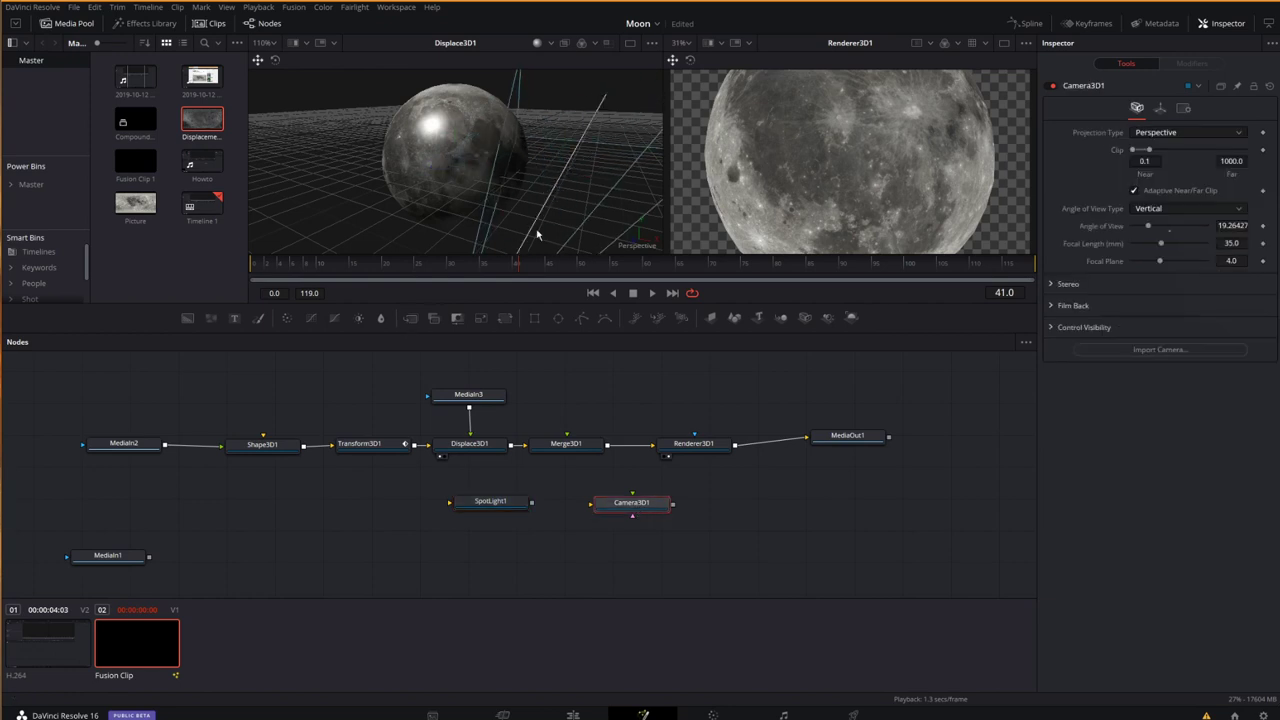
left_click_drag(537, 235, 532, 215)
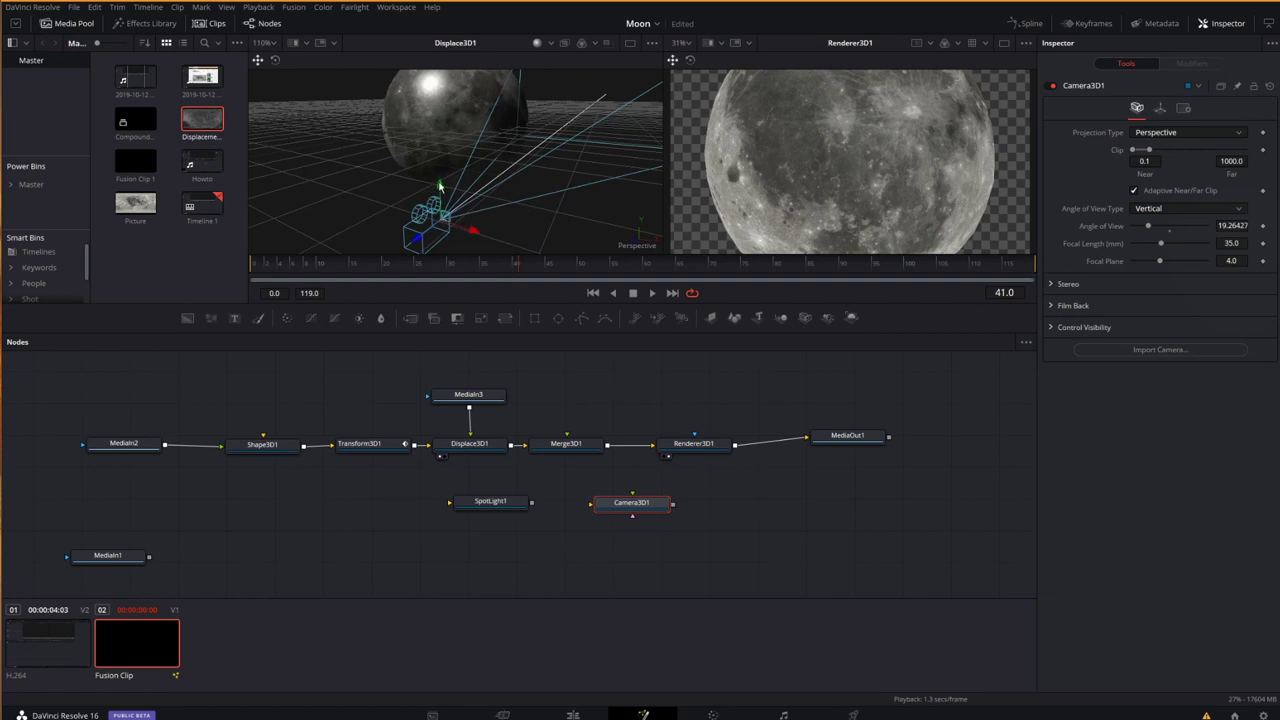
mouse_move(440, 186)
left_mouse_down()
mouse_move(445, 100)
mouse_move(561, 150)
mouse_move(445, 215)
mouse_move(443, 180)
mouse_move(440, 205)
left_mouse_up()
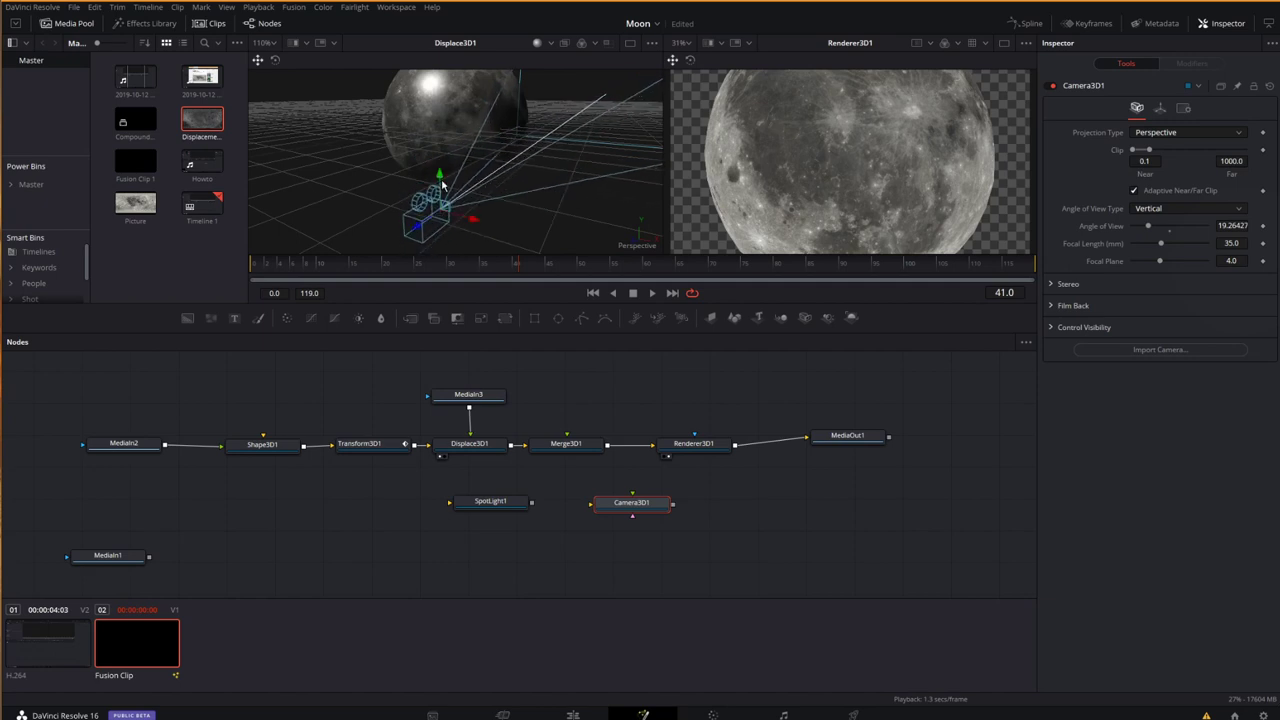
left_click(275, 61)
left_click_drag(361, 226, 402, 238)
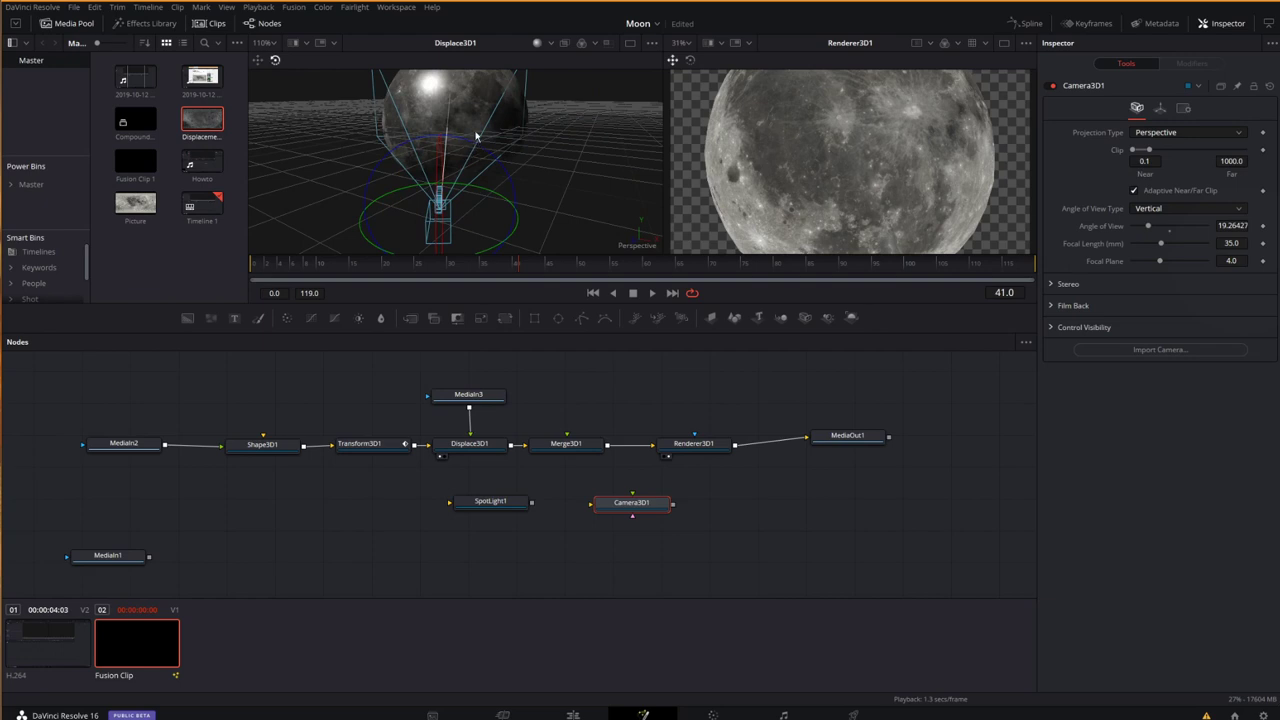
left_click(257, 60)
- Wire Camera3D1 and SpotLight1 into Merge3D1 and enable Lighting and Shadows on Renderer3D1
left_click_drag(674, 504, 585, 445)
left_click_drag(531, 505, 580, 446)
left_click(708, 446)
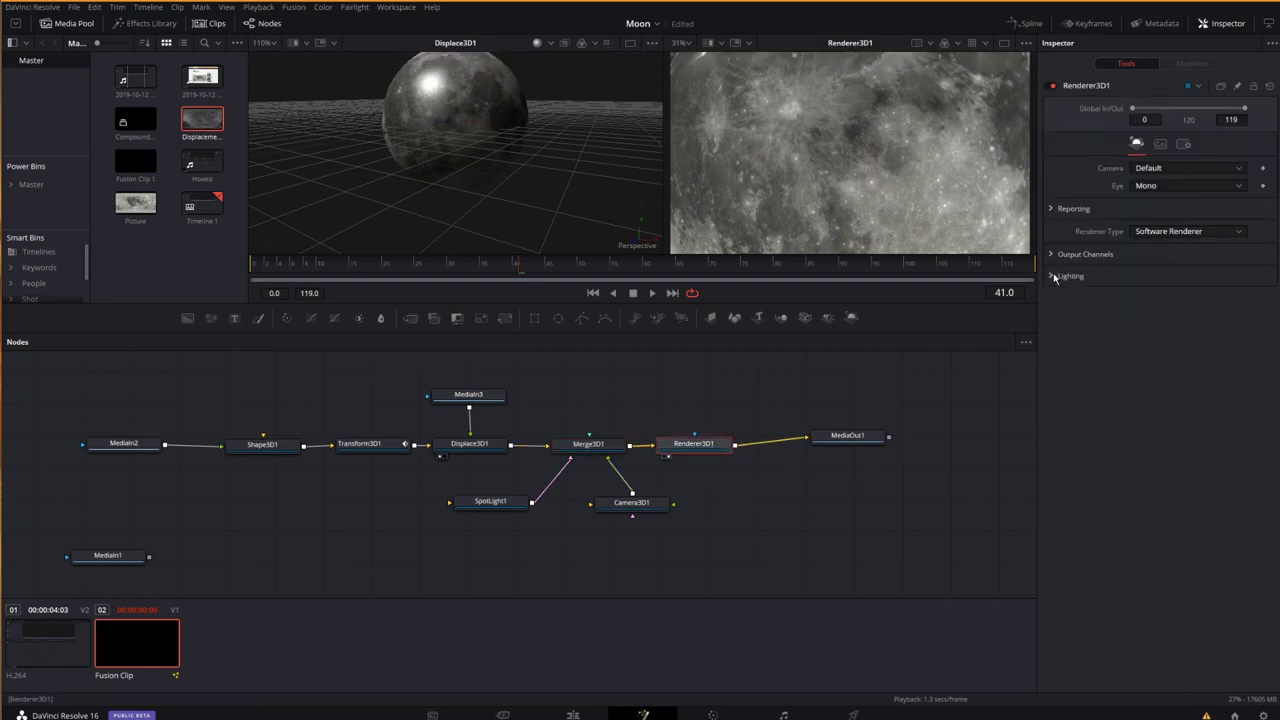
left_click(1134, 292)
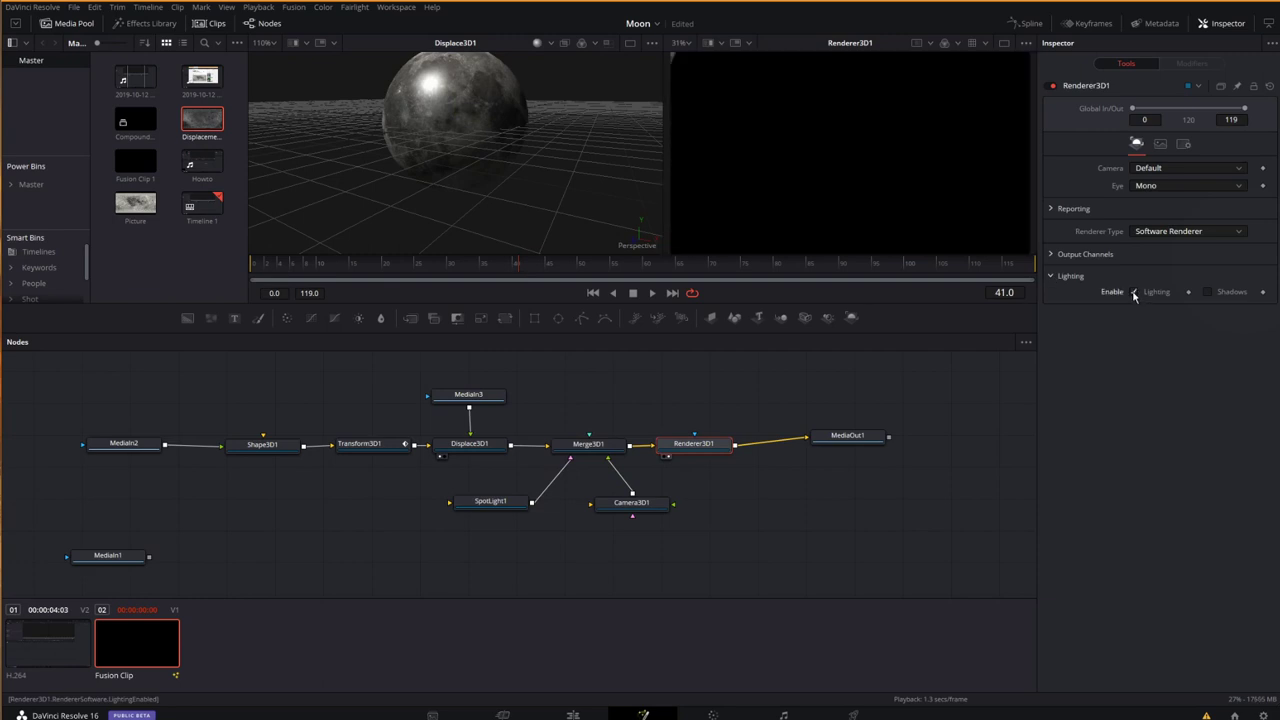
left_click(1208, 292)
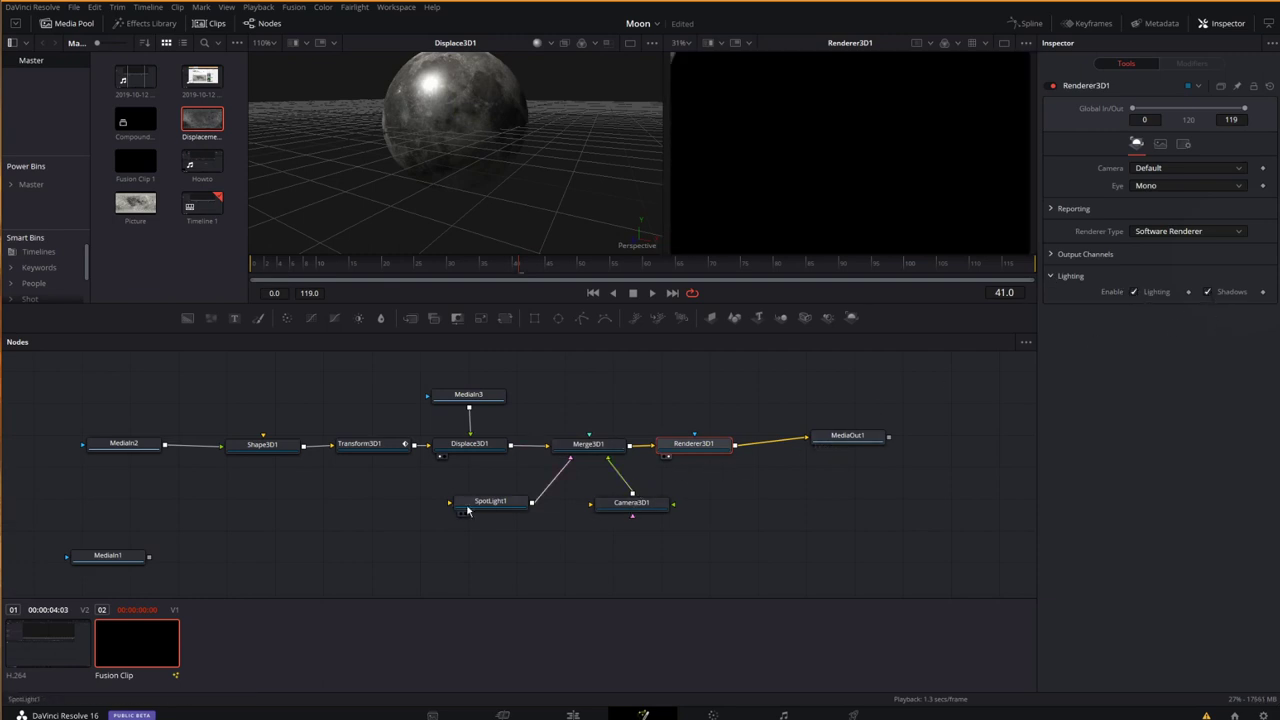
left_click_drag(471, 506, 485, 509)
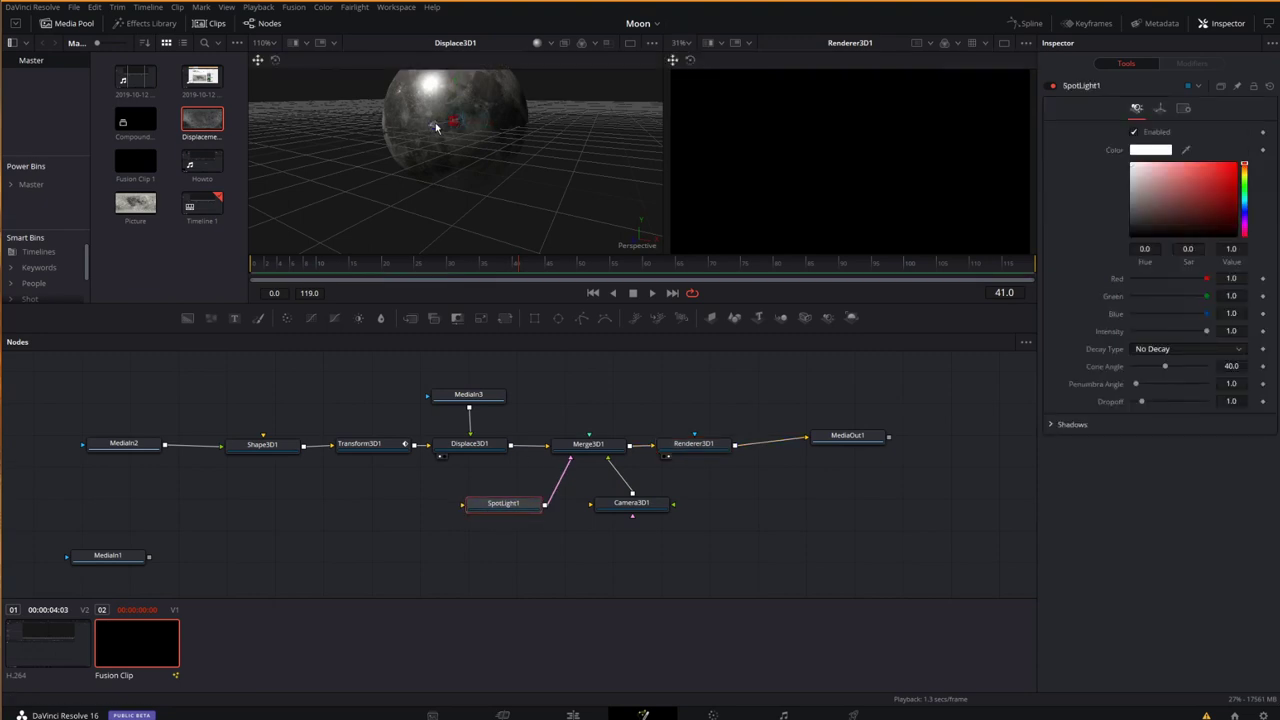
- Aim the spotlight at the moon, move the camera closer, and set sphere radius to 0.47
left_click_drag(435, 127, 74, 223)
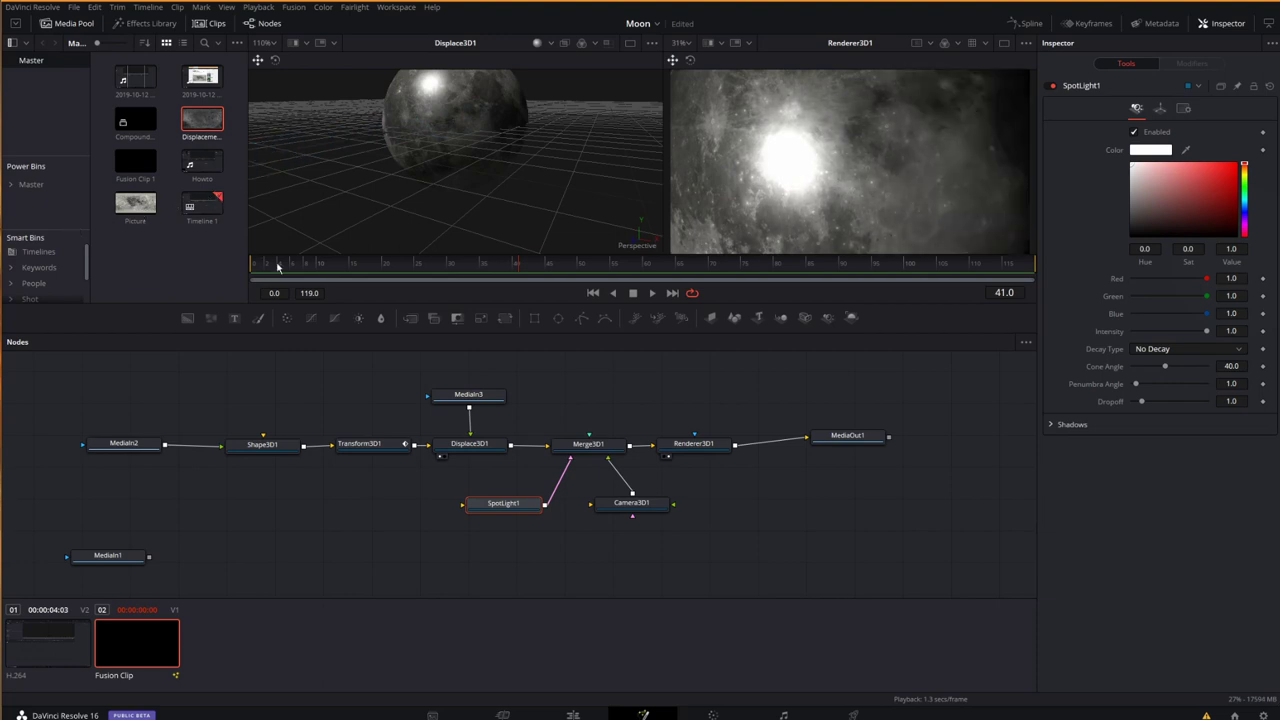
left_click(685, 502)
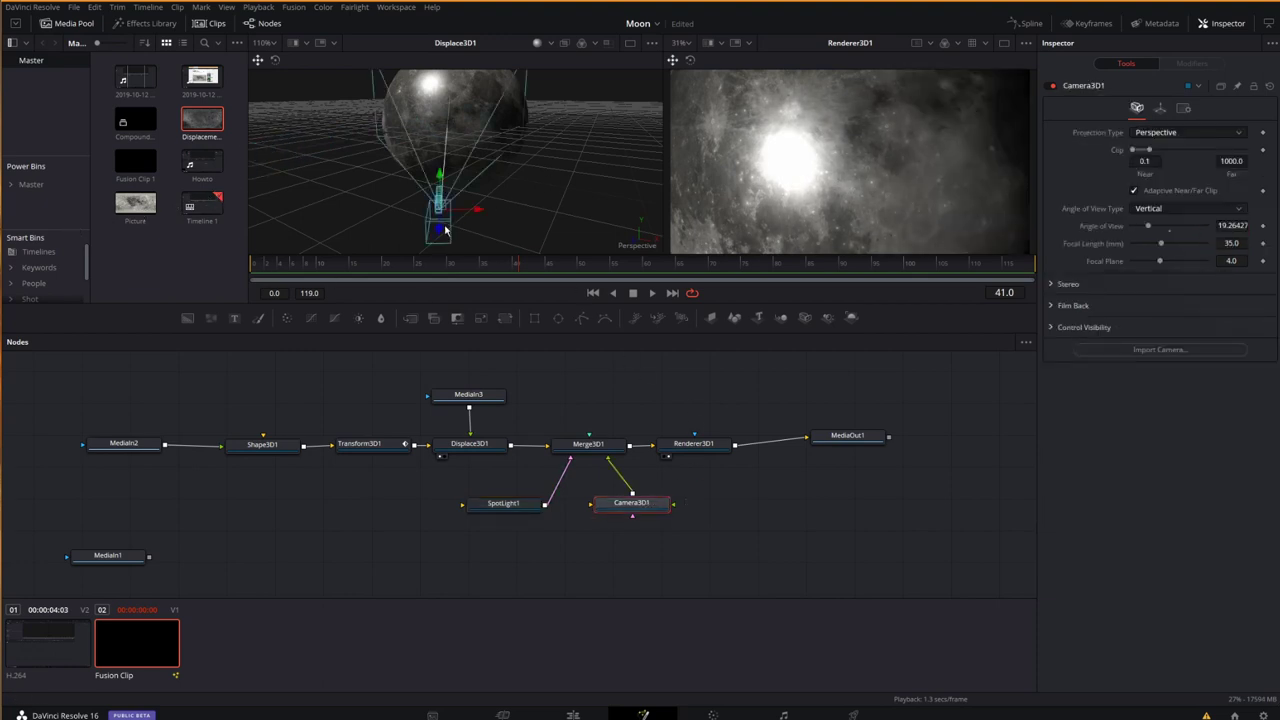
left_click_drag(440, 231, 344, 703)
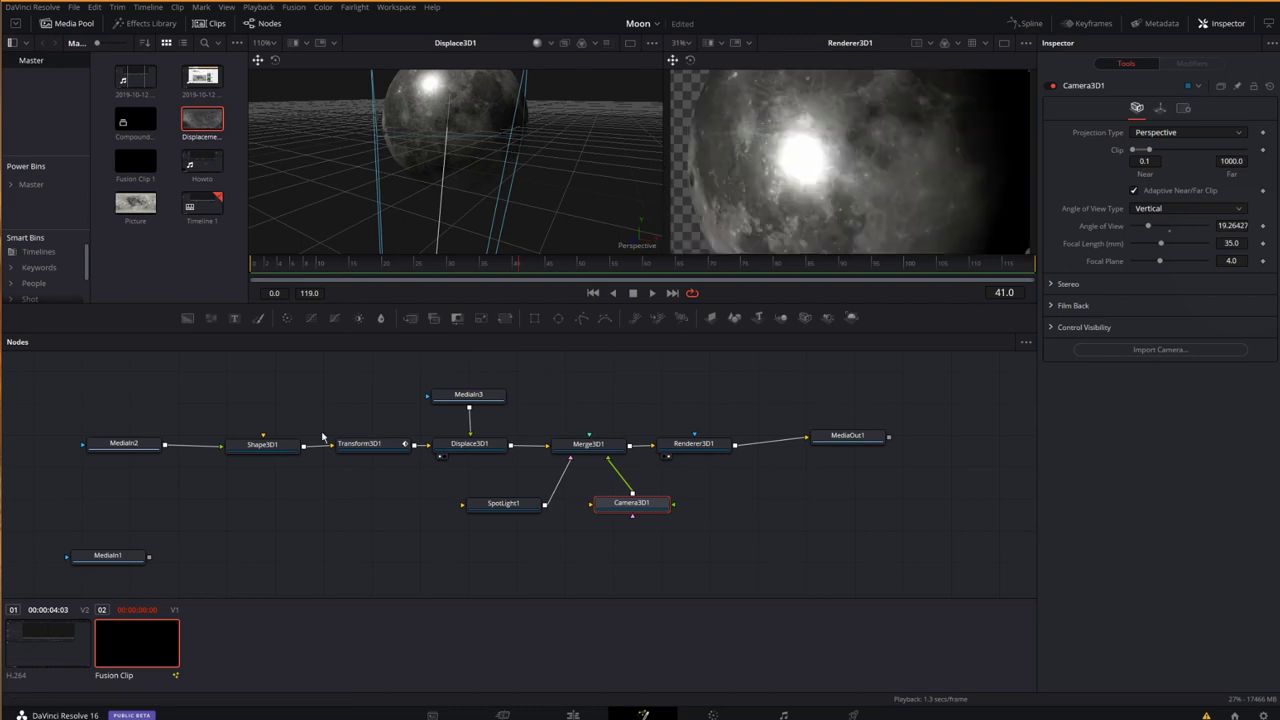
left_click(243, 447)
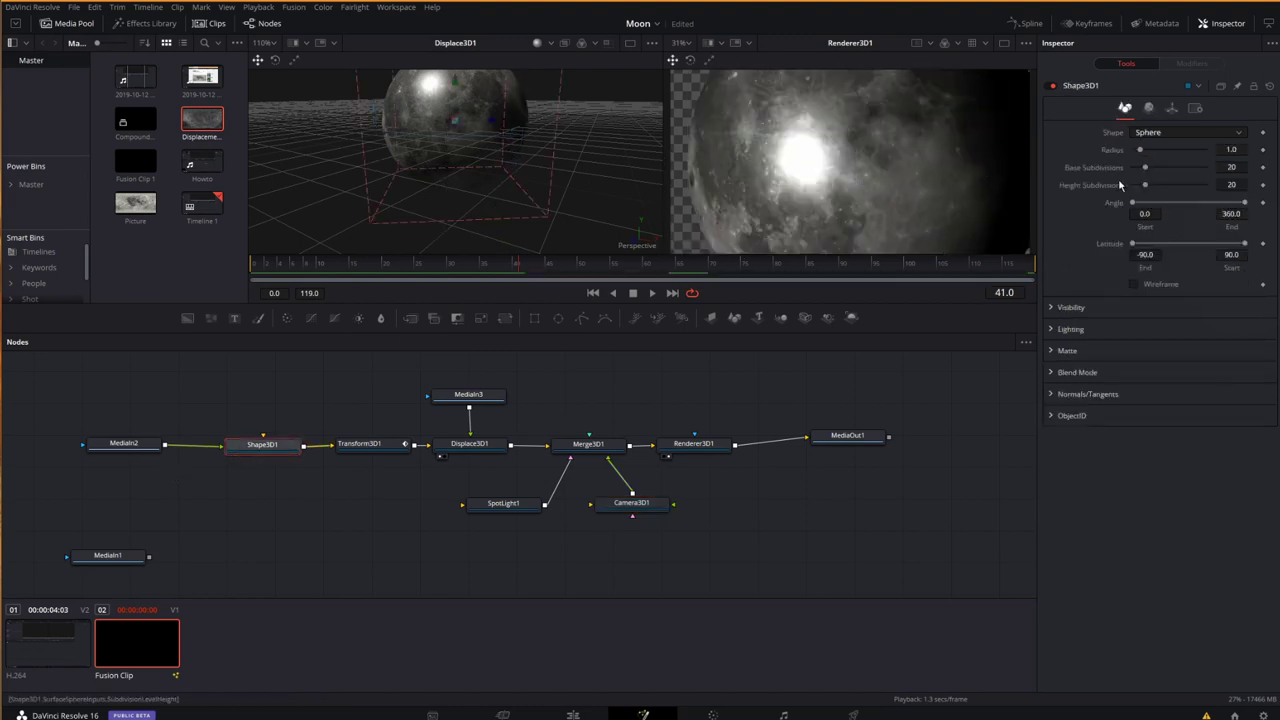
left_click_drag(1143, 152, 1139, 157)
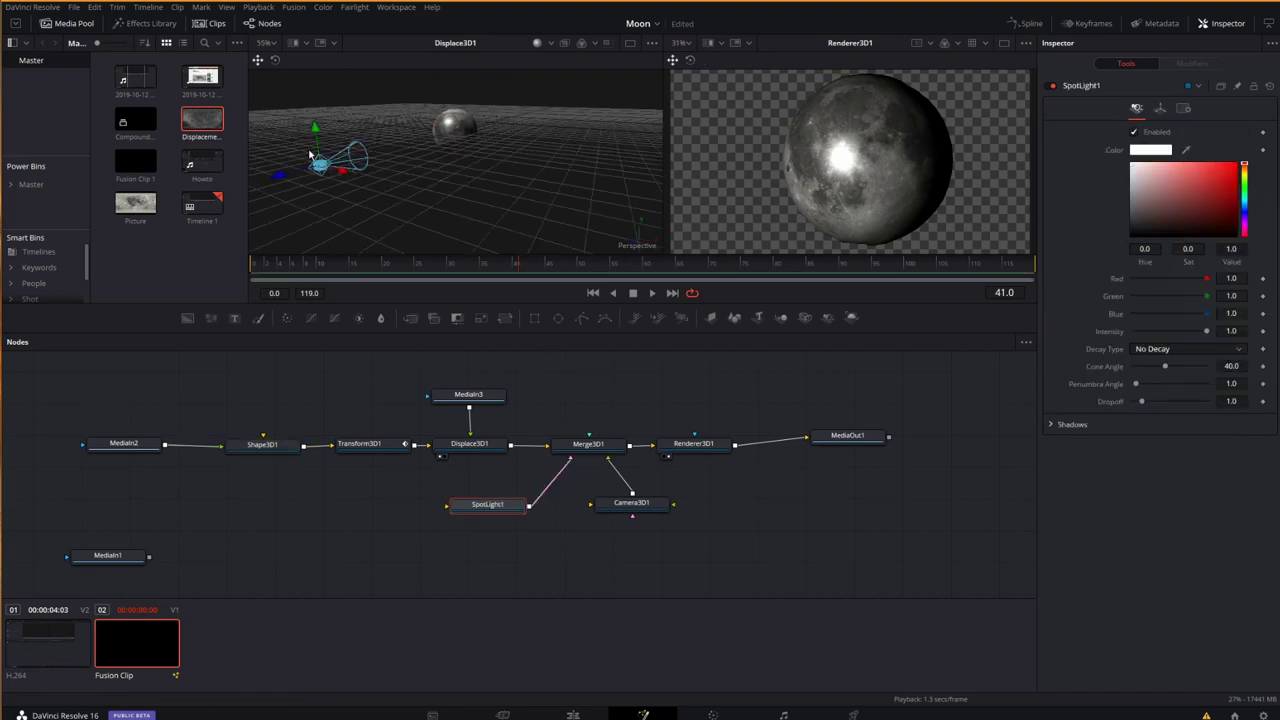
- Rotate the spotlight to light the moon's side, rearrange the Camera3D1 and SpotLight1 nodes, and select Camera3D1
left_click(275, 60)
mouse_move(344, 193)
left_mouse_down()
mouse_move(294, 204)
mouse_move(330, 192)
left_mouse_up()
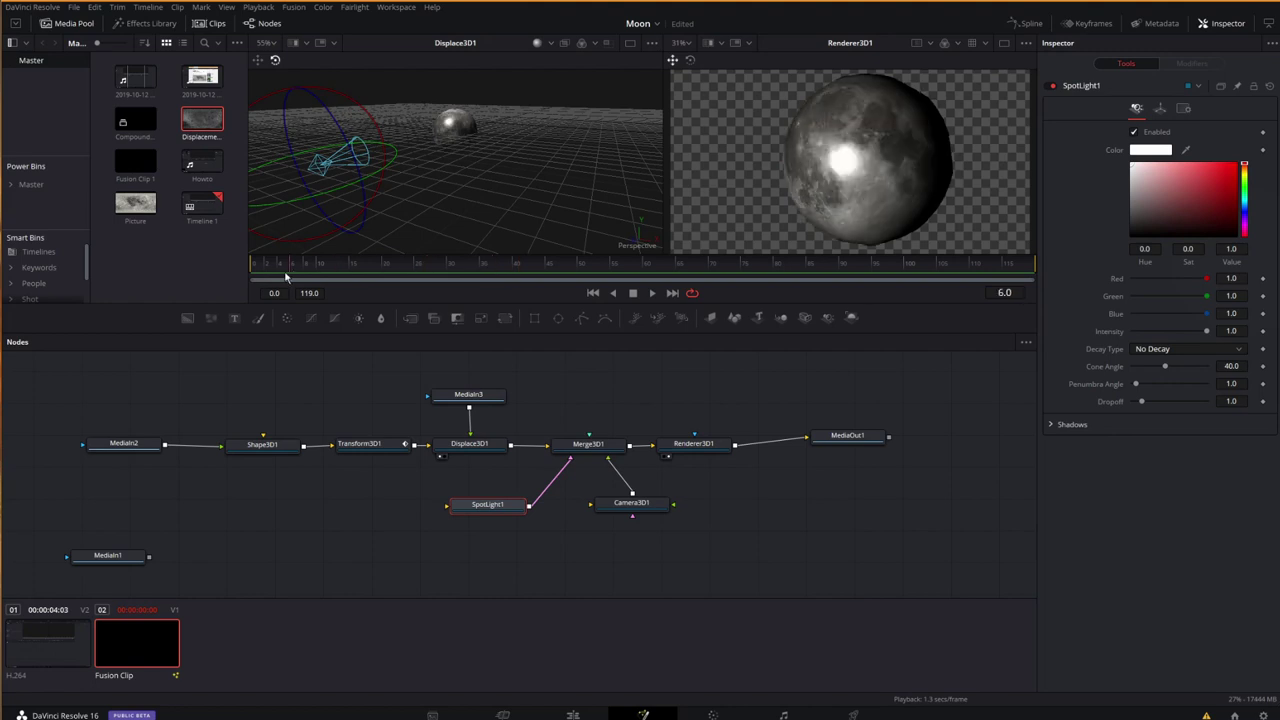
left_click_drag(631, 503, 613, 546)
left_click_drag(496, 508, 491, 508)
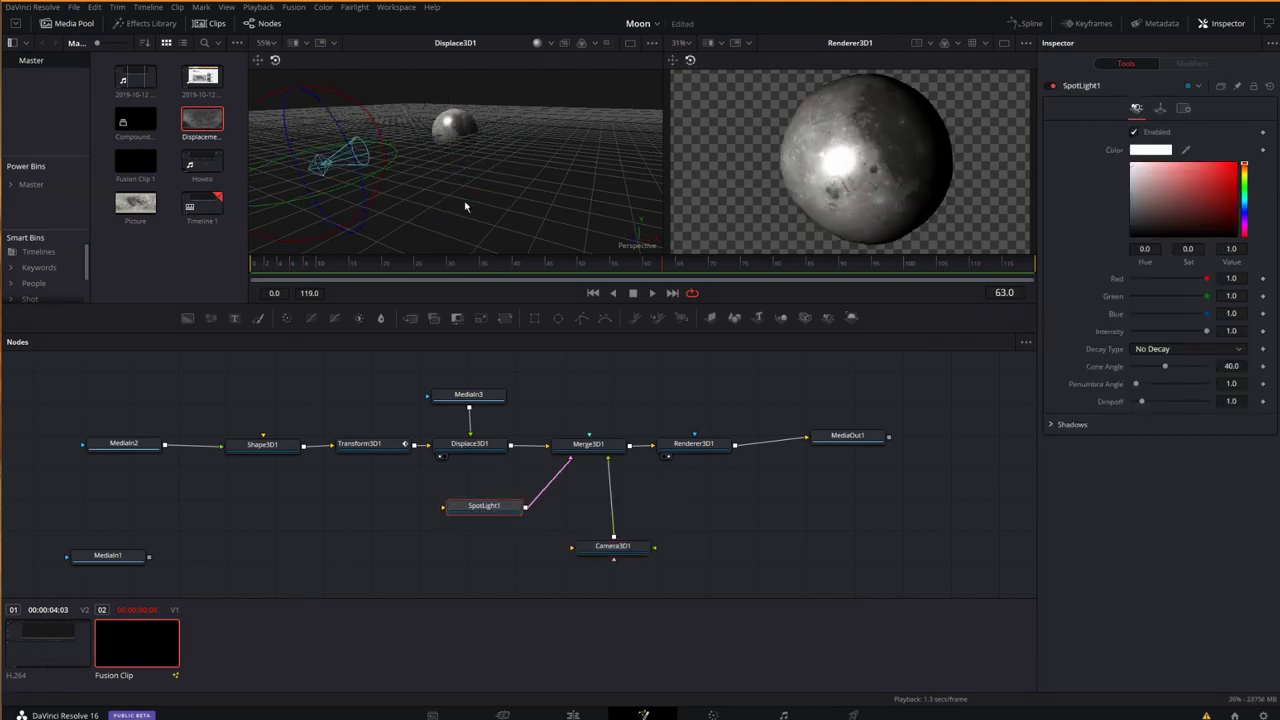
left_click(612, 553)
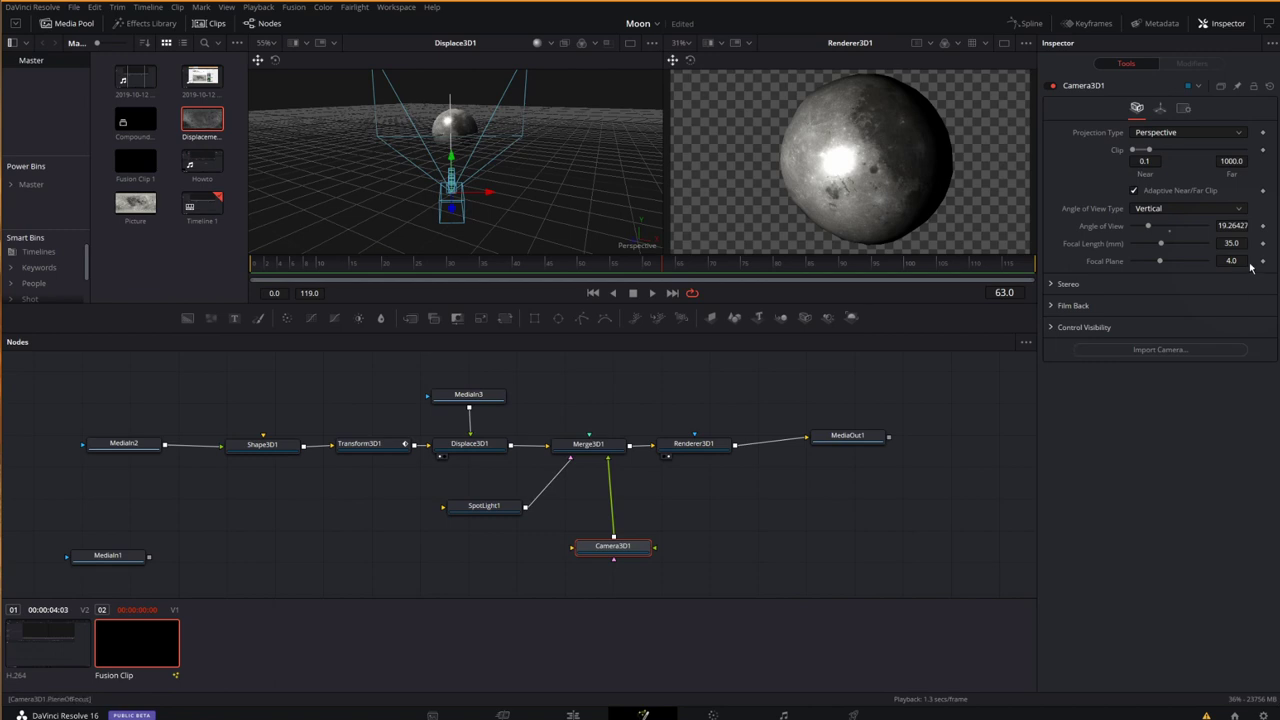
- At frame 0, keyframe Camera3D1's X, Y and Z translation and rotation
left_click(1160, 108)
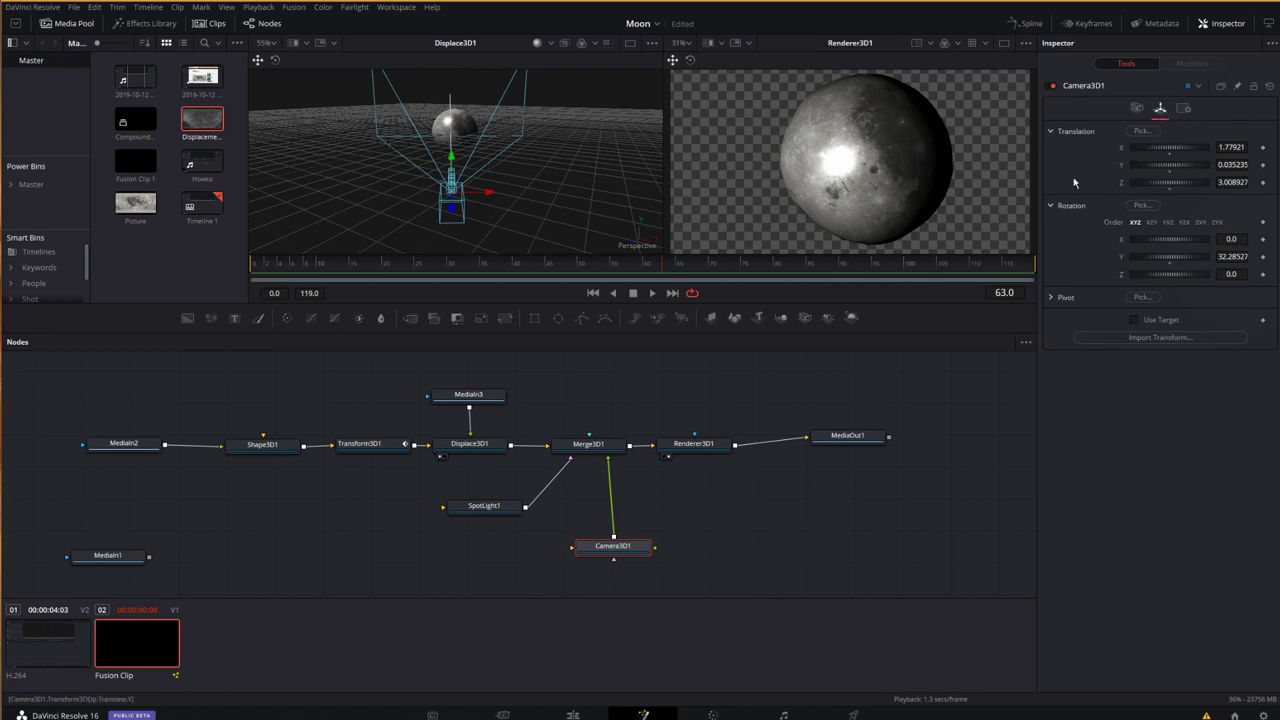
left_click_drag(443, 266, 200, 266)
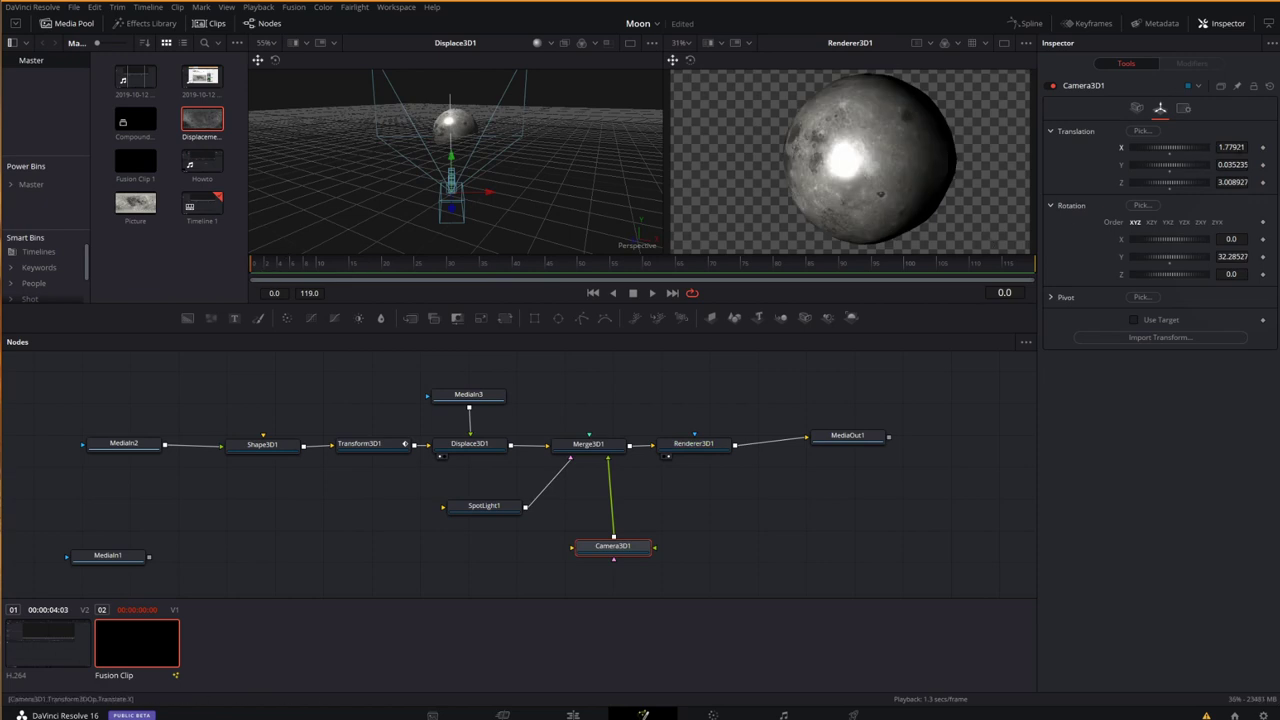
left_click(1262, 148)
left_click(1263, 164)
left_click(1263, 182)
left_click(1263, 239)
left_click(1263, 256)
left_click(1263, 274)
- At frame 119, move the camera to the right of the moon and raise it
left_click_drag(255, 263, 1038, 272)
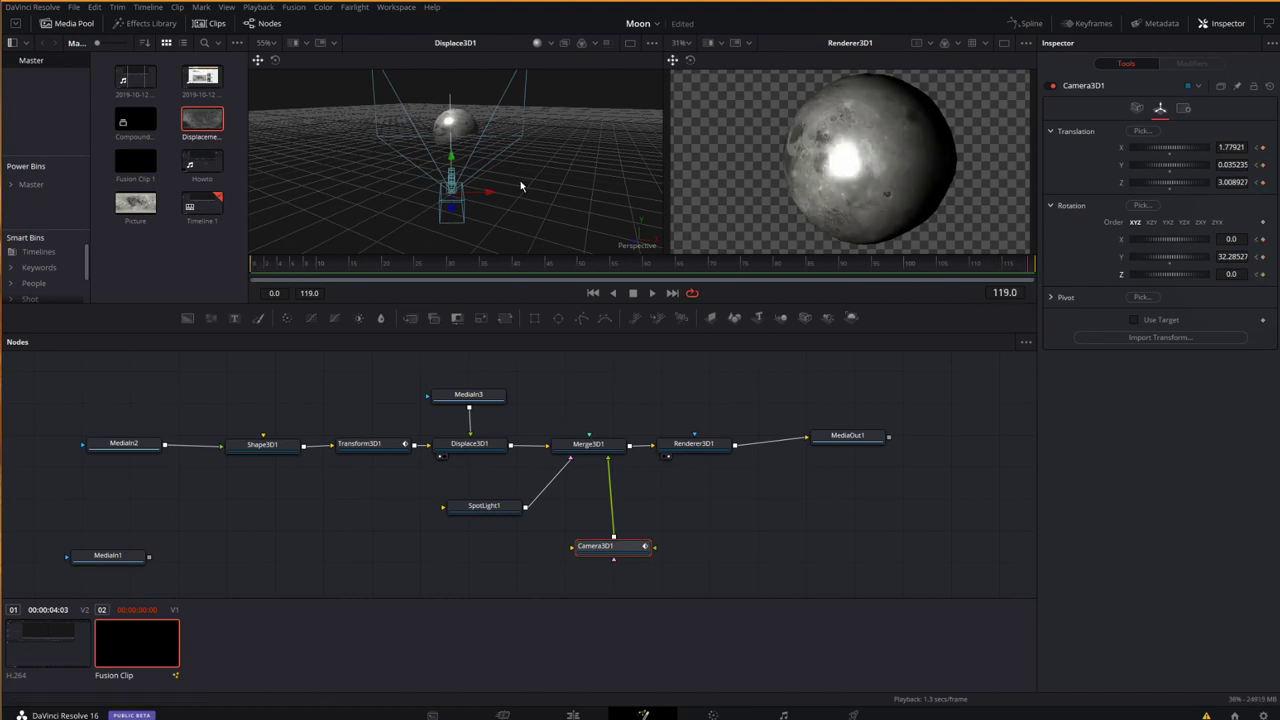
scroll(520, 185, "down", 3)
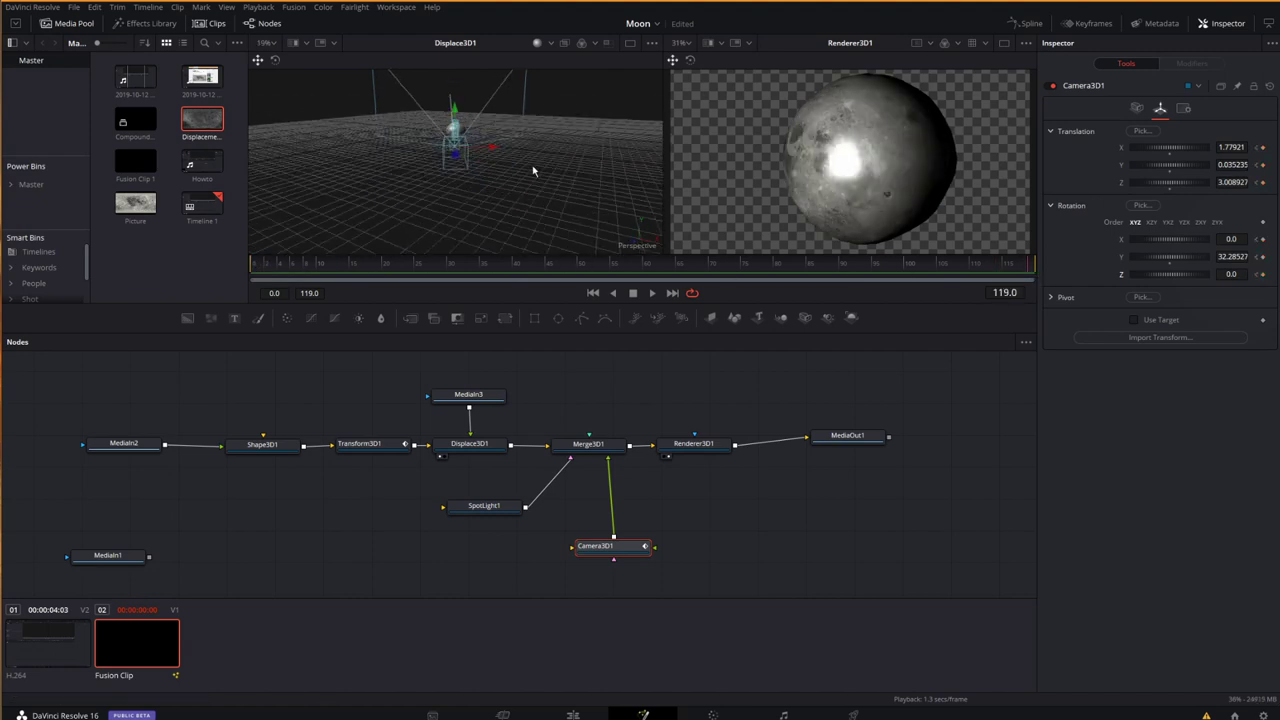
left_click_drag(532, 167, 434, 204)
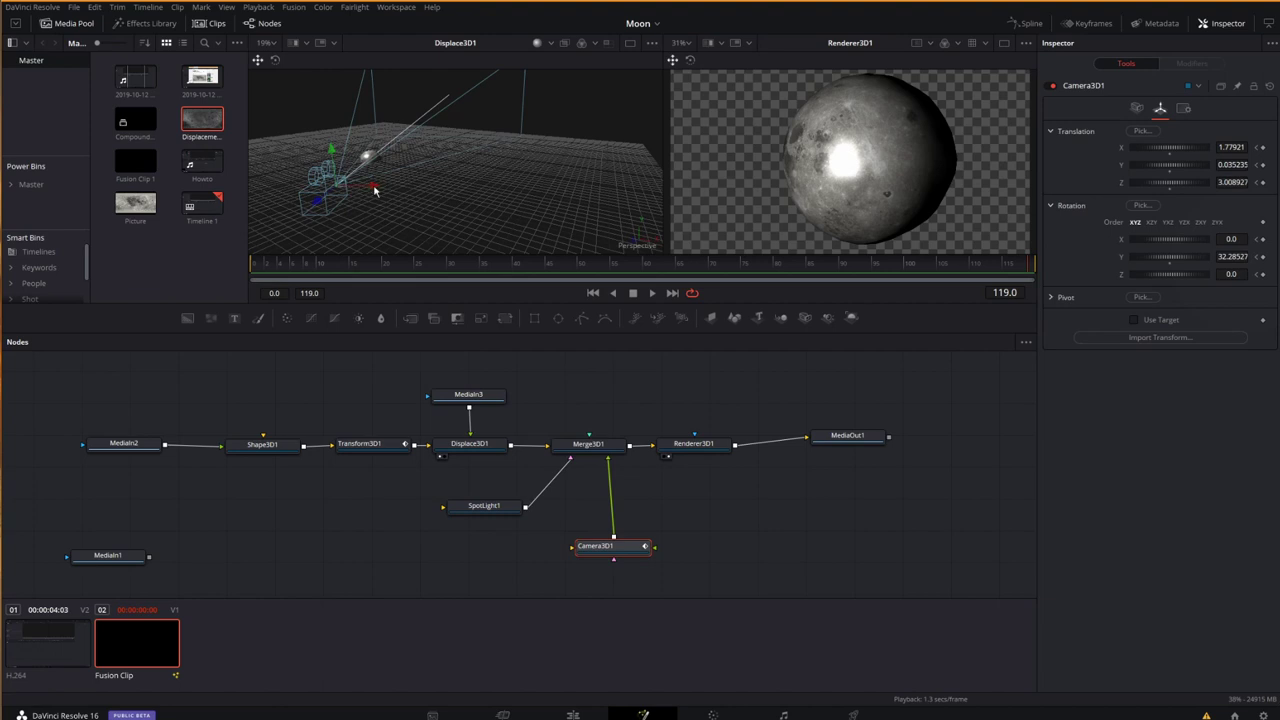
left_click_drag(375, 190, 535, 185)
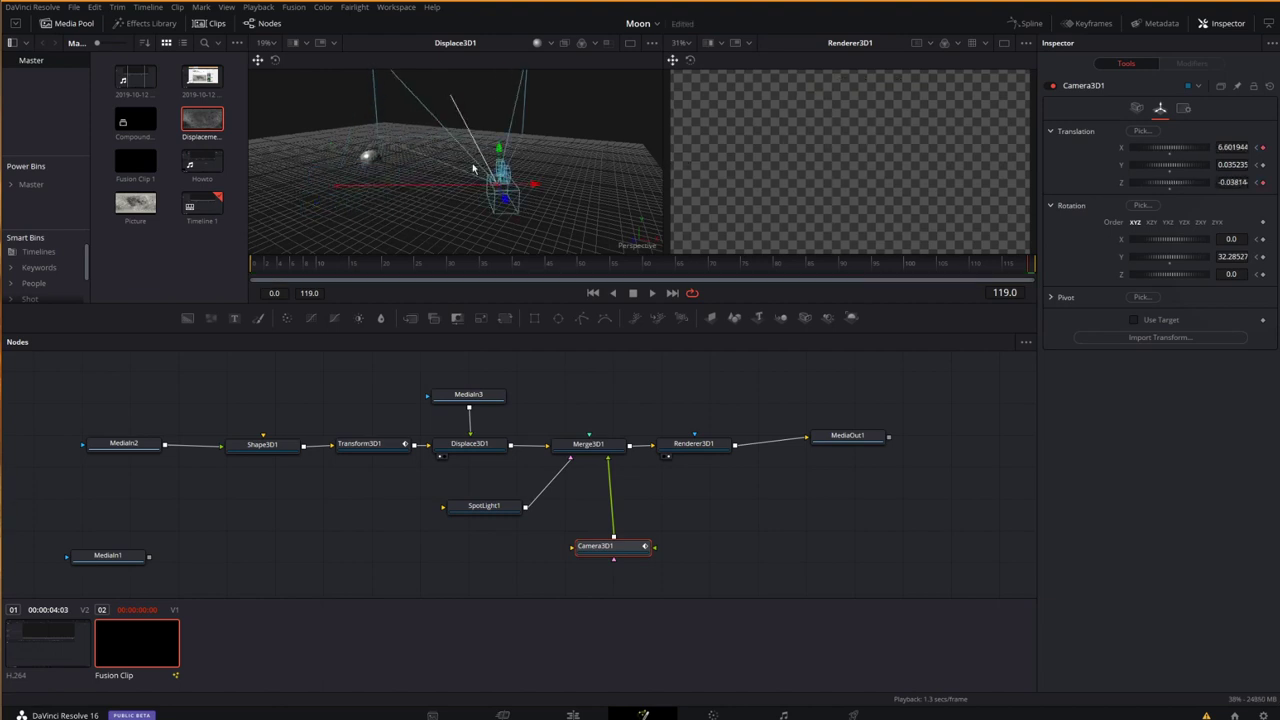
left_click_drag(499, 148, 499, 125)
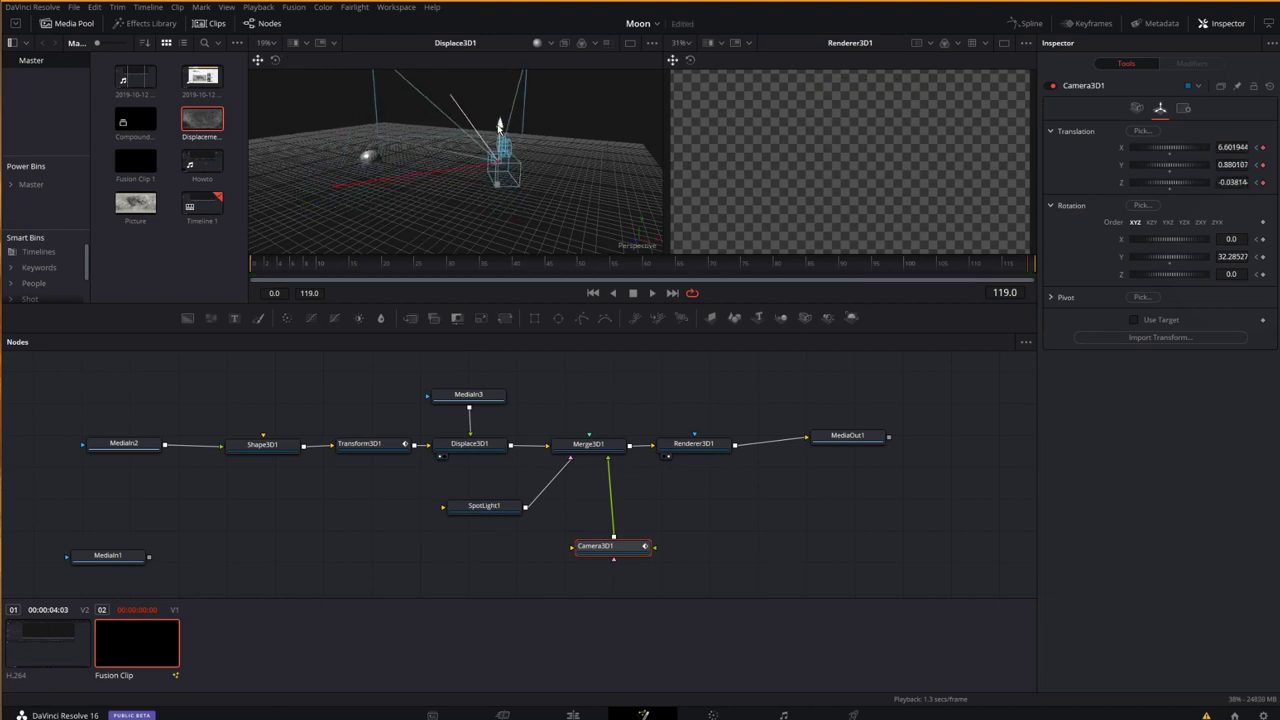
- Turn and tilt the camera down so it faces the moon
left_click(275, 61)
left_click_drag(430, 180, 467, 188)
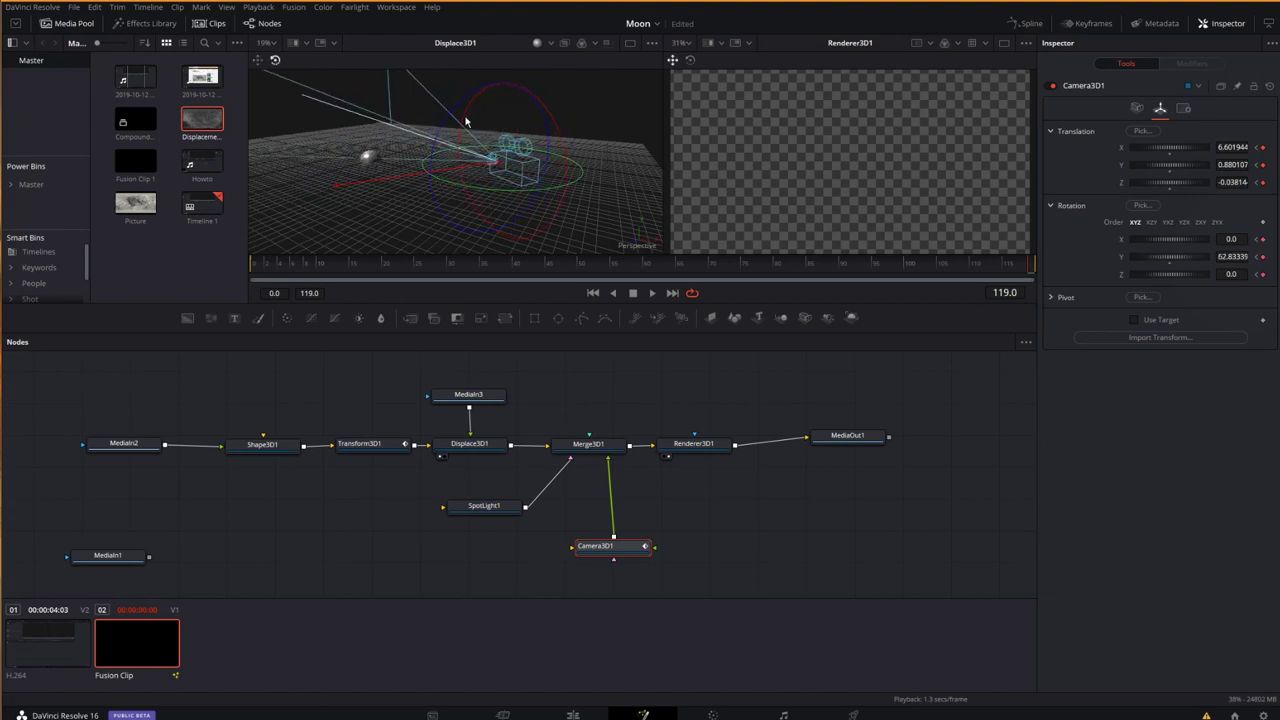
left_click_drag(468, 121, 528, 161)
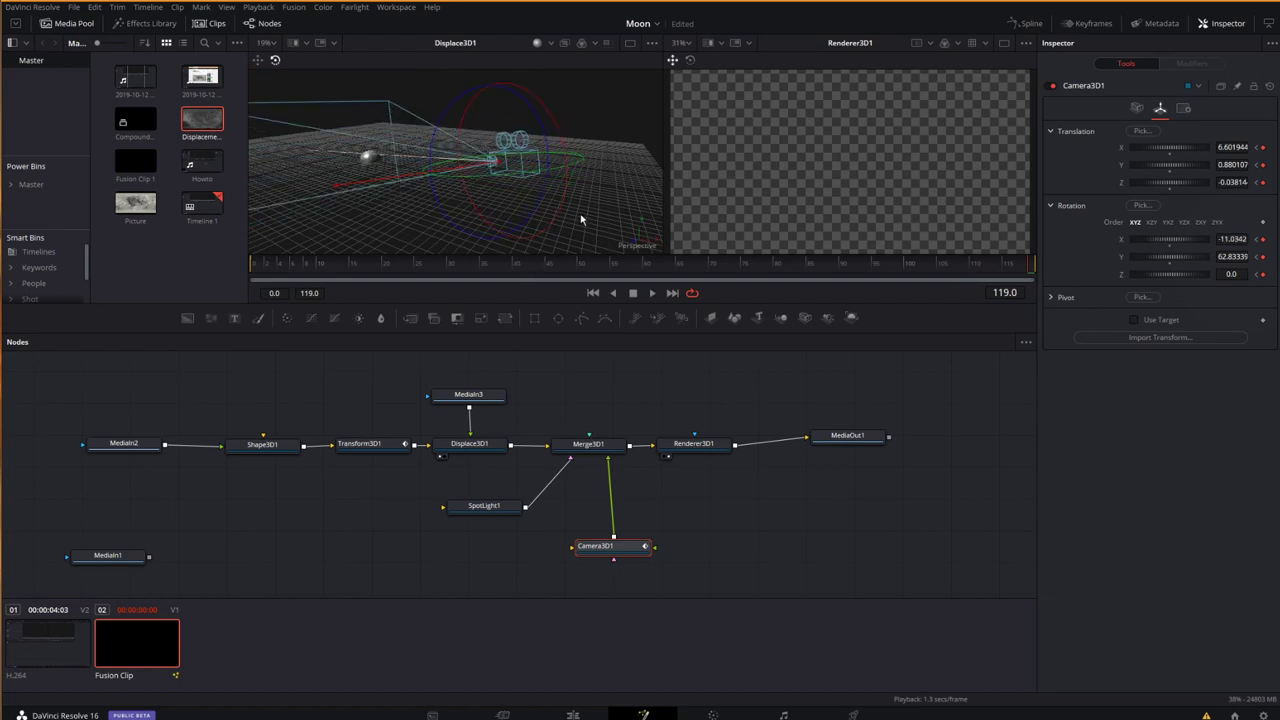
left_click_drag(432, 205, 489, 213)
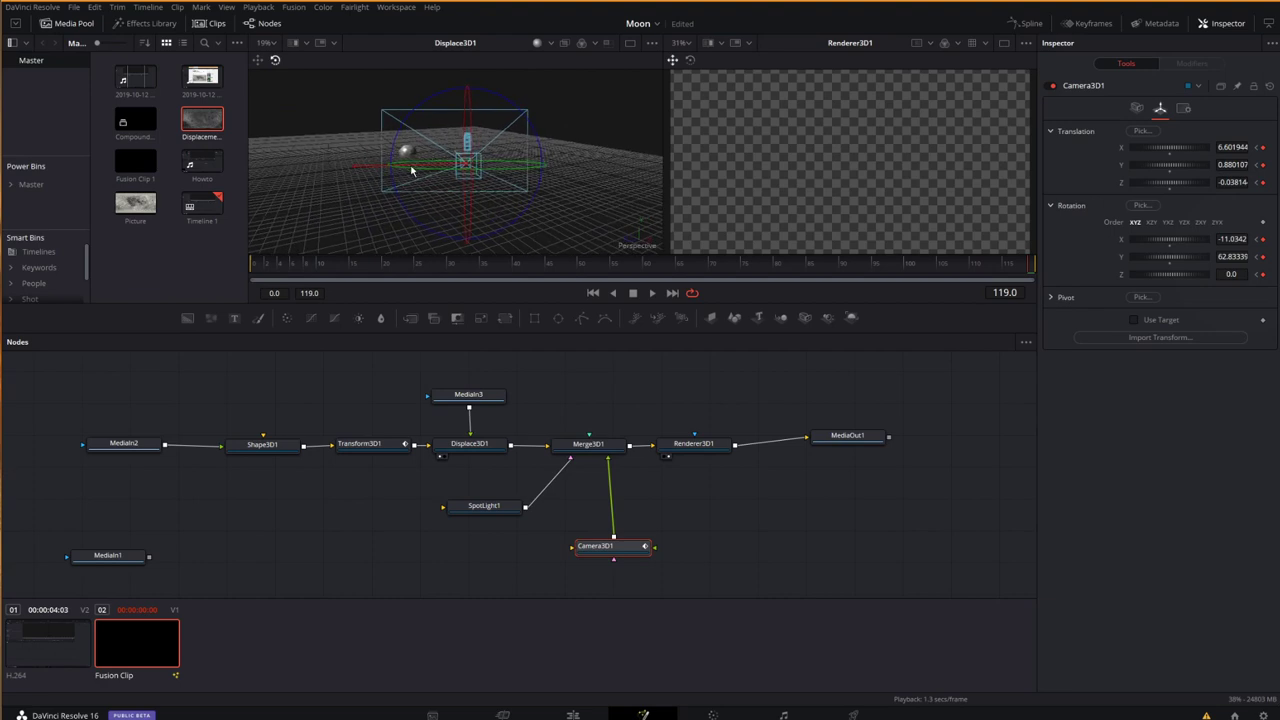
left_click_drag(411, 171, 450, 177)
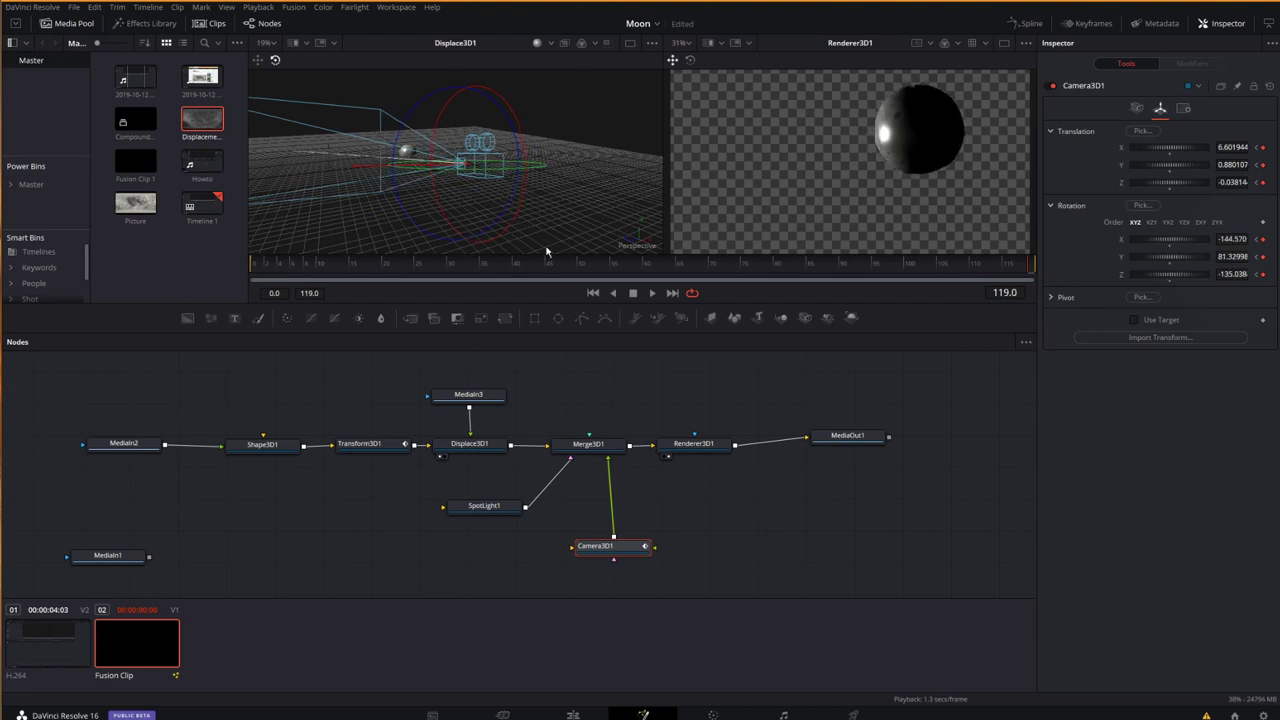
- Scrub between frame 0 and 119, then play the camera move past the moon
left_click_drag(555, 263, 973, 269)
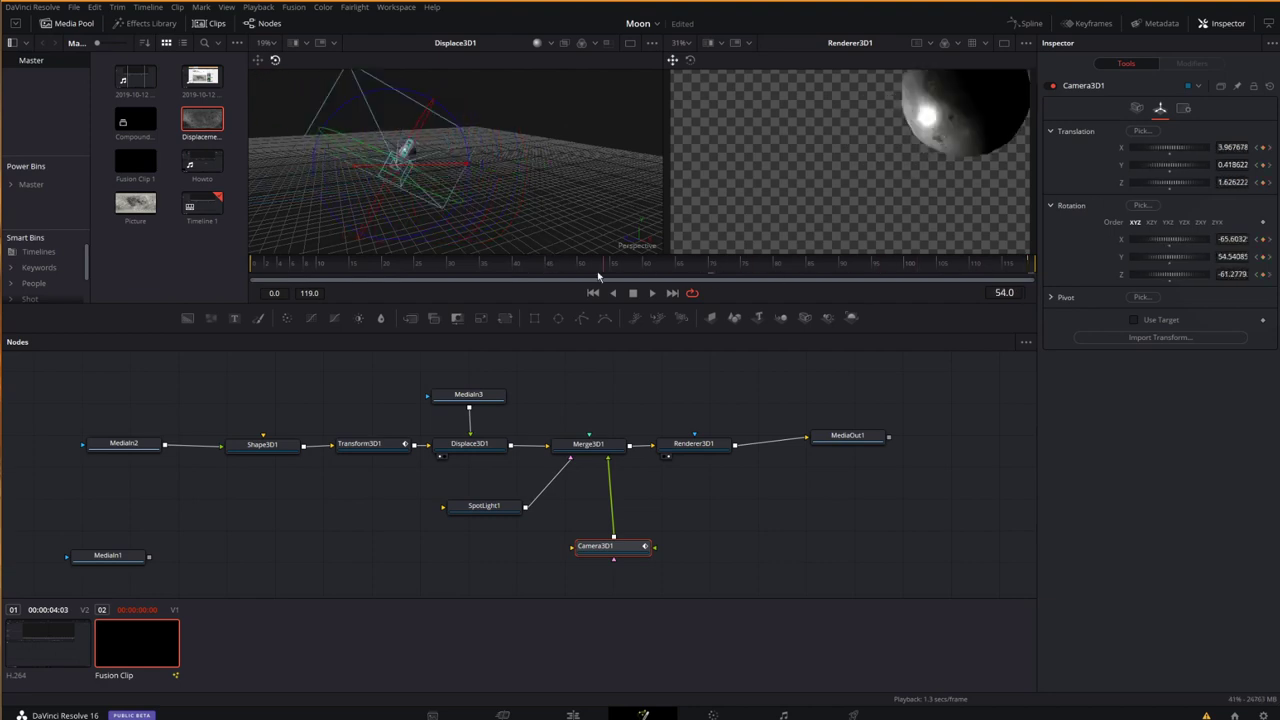
left_click_drag(571, 278, 205, 288)
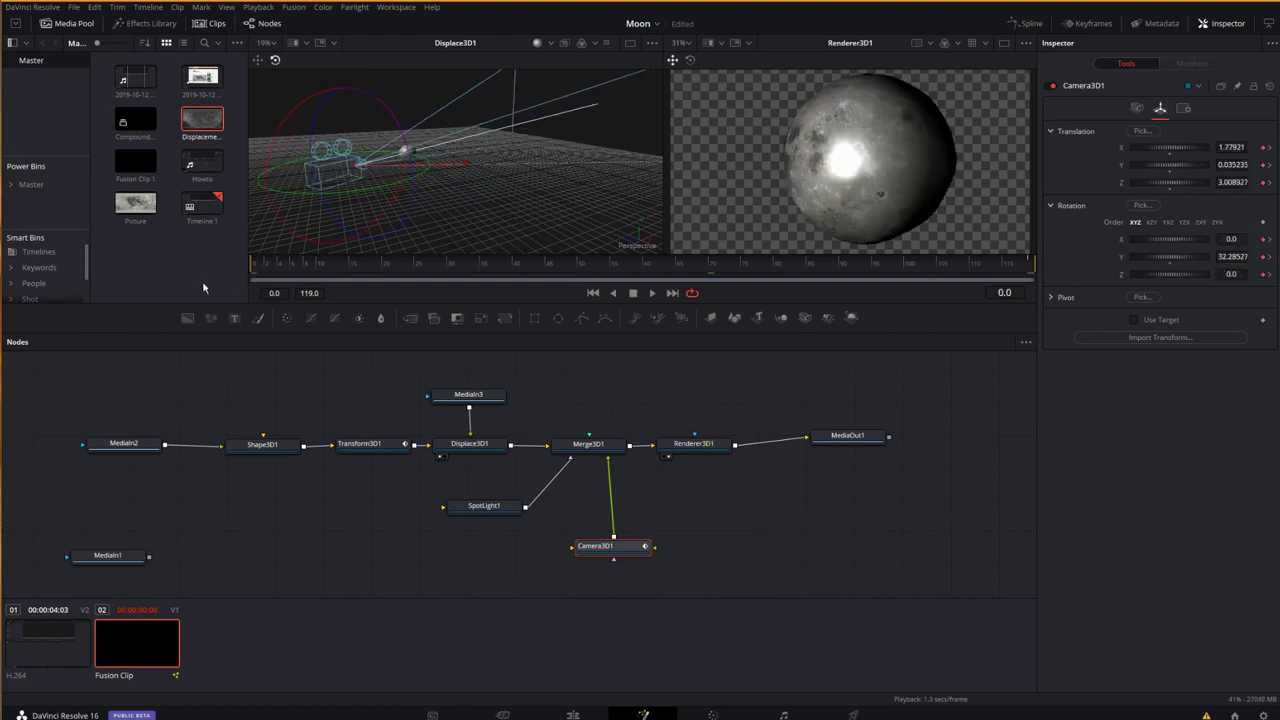
left_click_drag(574, 266, 186, 305)
key("space")
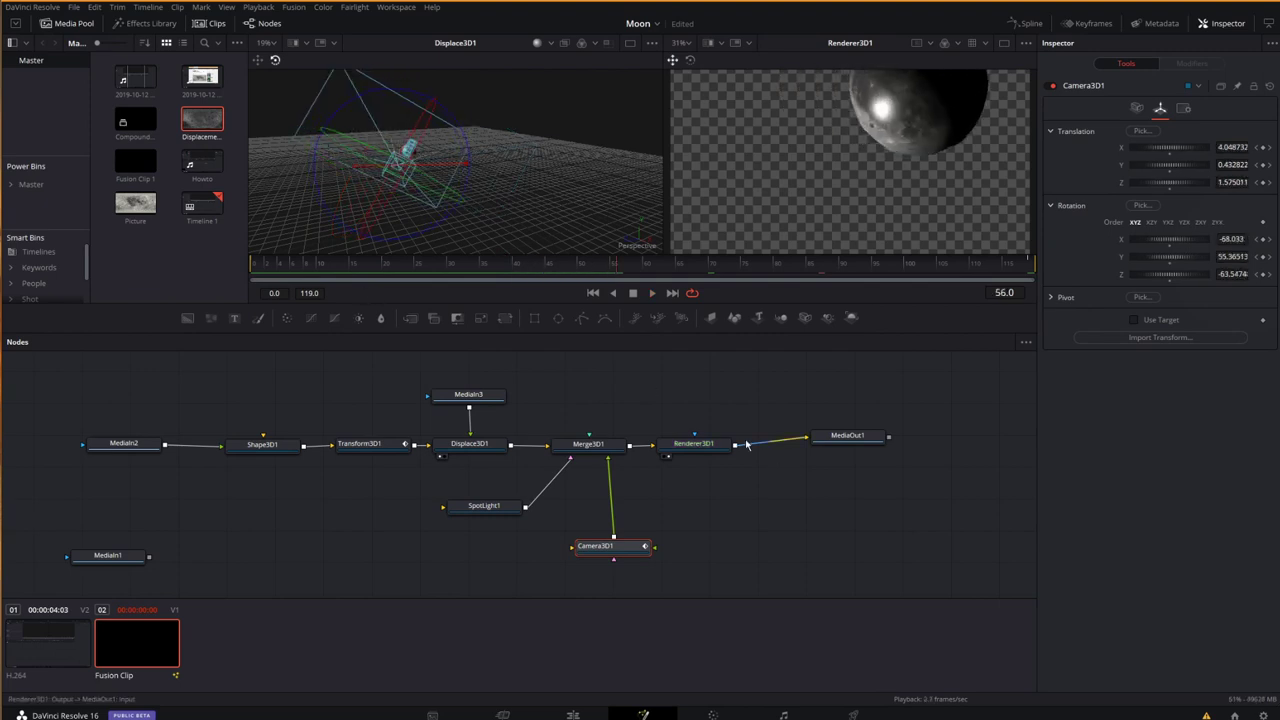
- Make room after Renderer3D1 and add a single Glow node via the 'glow' tool search
left_click_drag(726, 443, 740, 443)
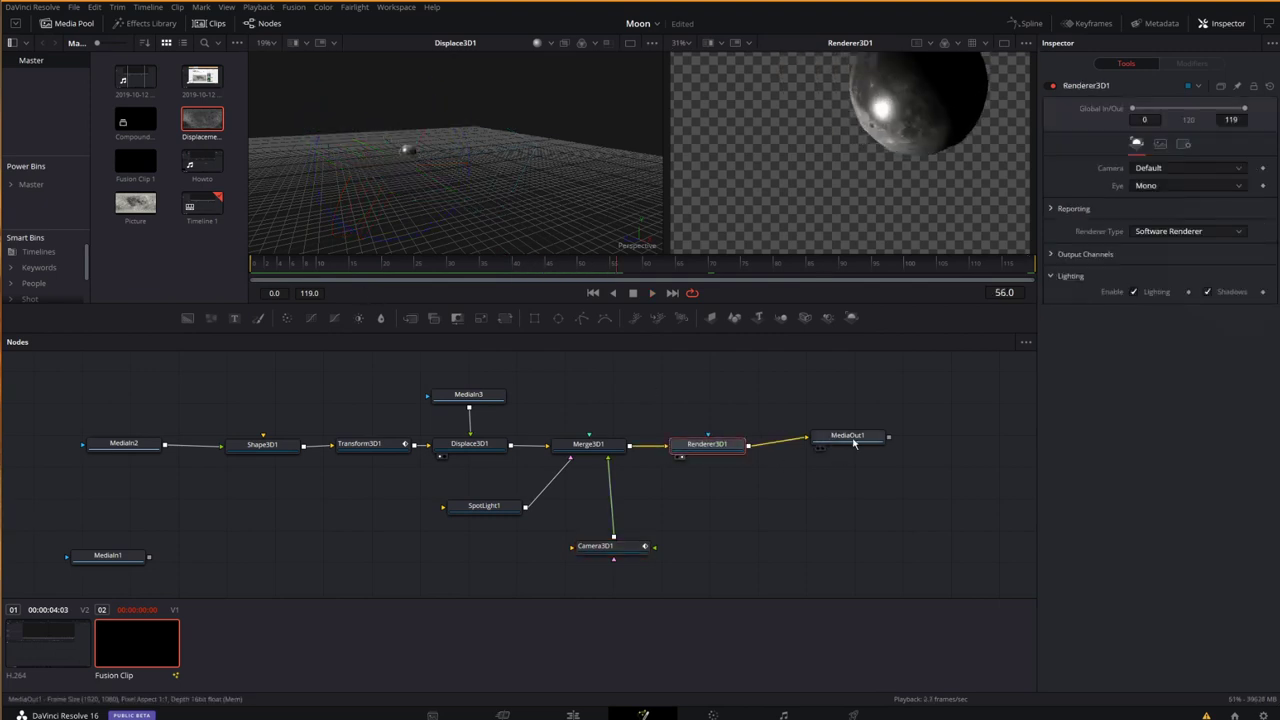
left_click_drag(853, 443, 864, 451)
left_click(715, 452)
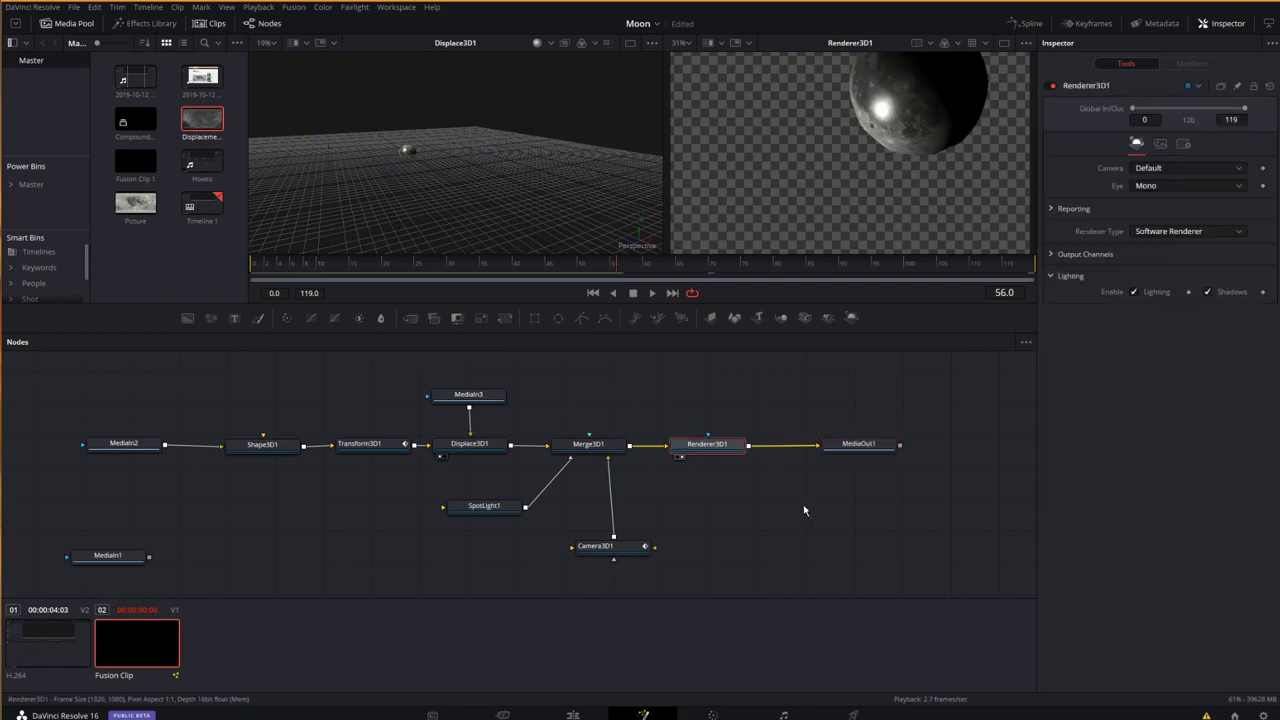
key("alt+space")
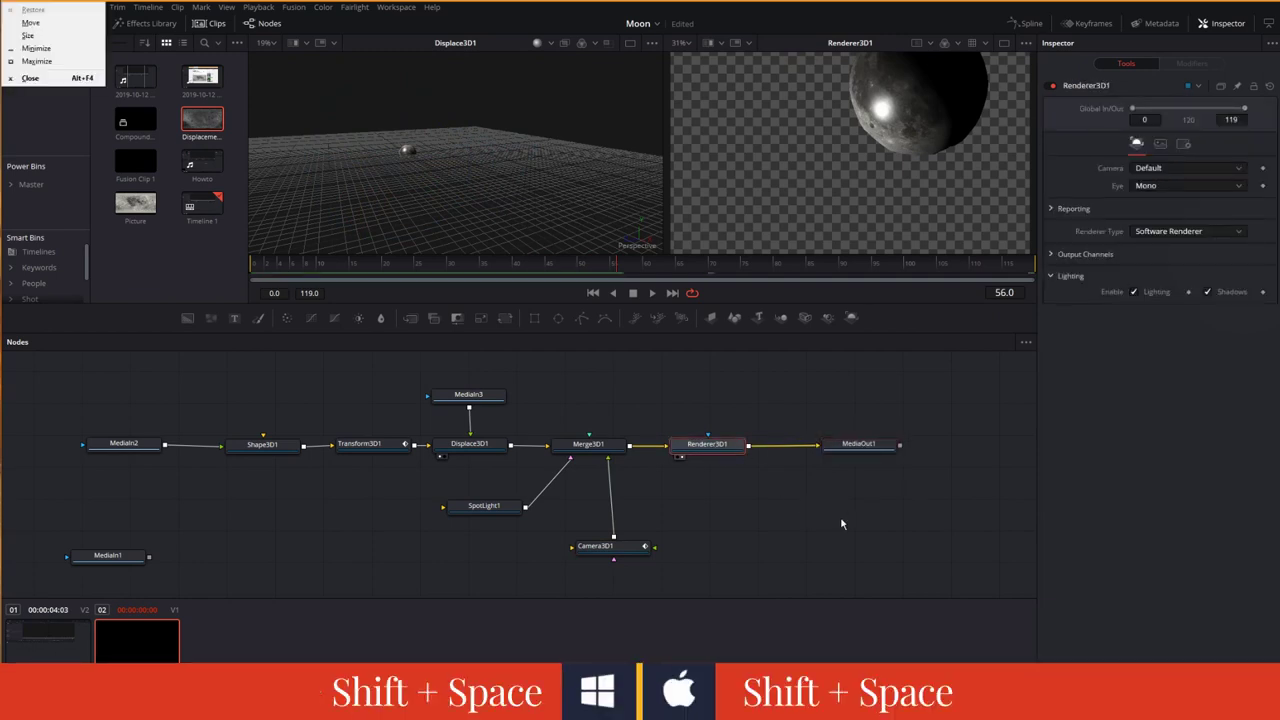
left_click(785, 541)
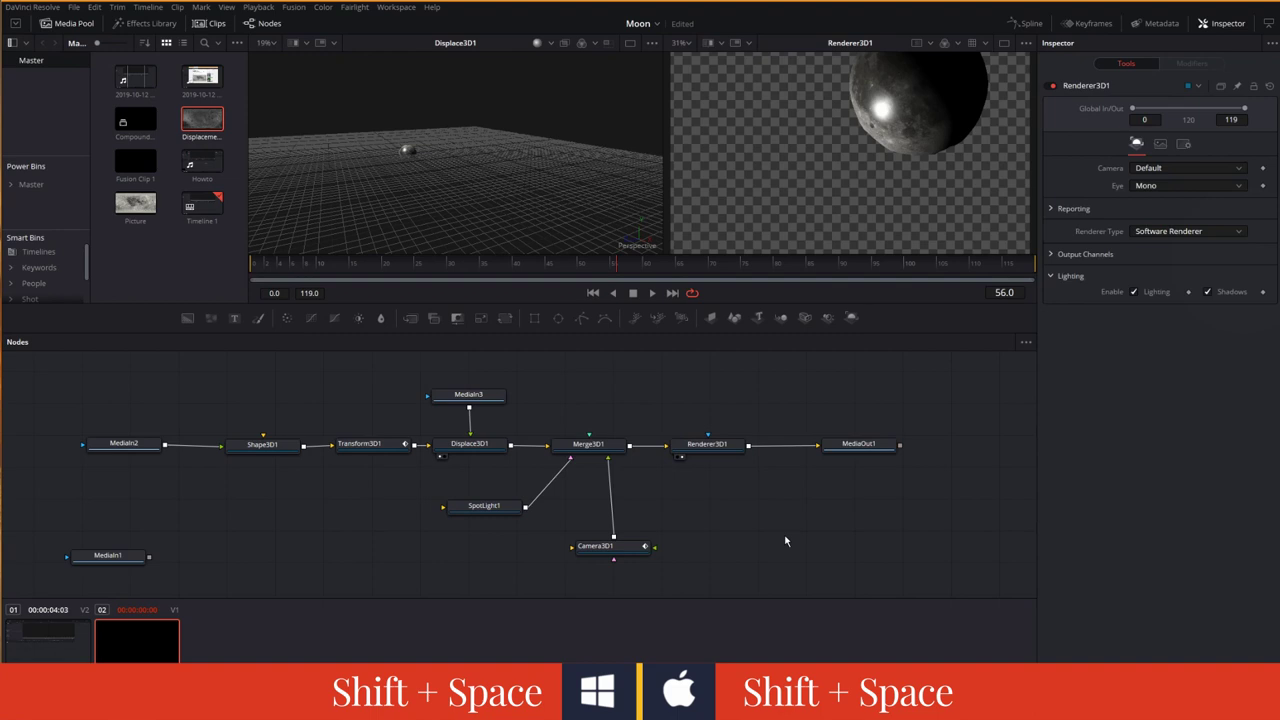
key("shift+space")
type("glow")
key("Return")
key("ctrl+z")
- Wire Renderer3D1 into Glow1 and Glow1 into MediaOut1, then select MediaOut1
left_click_drag(789, 543, 726, 388)
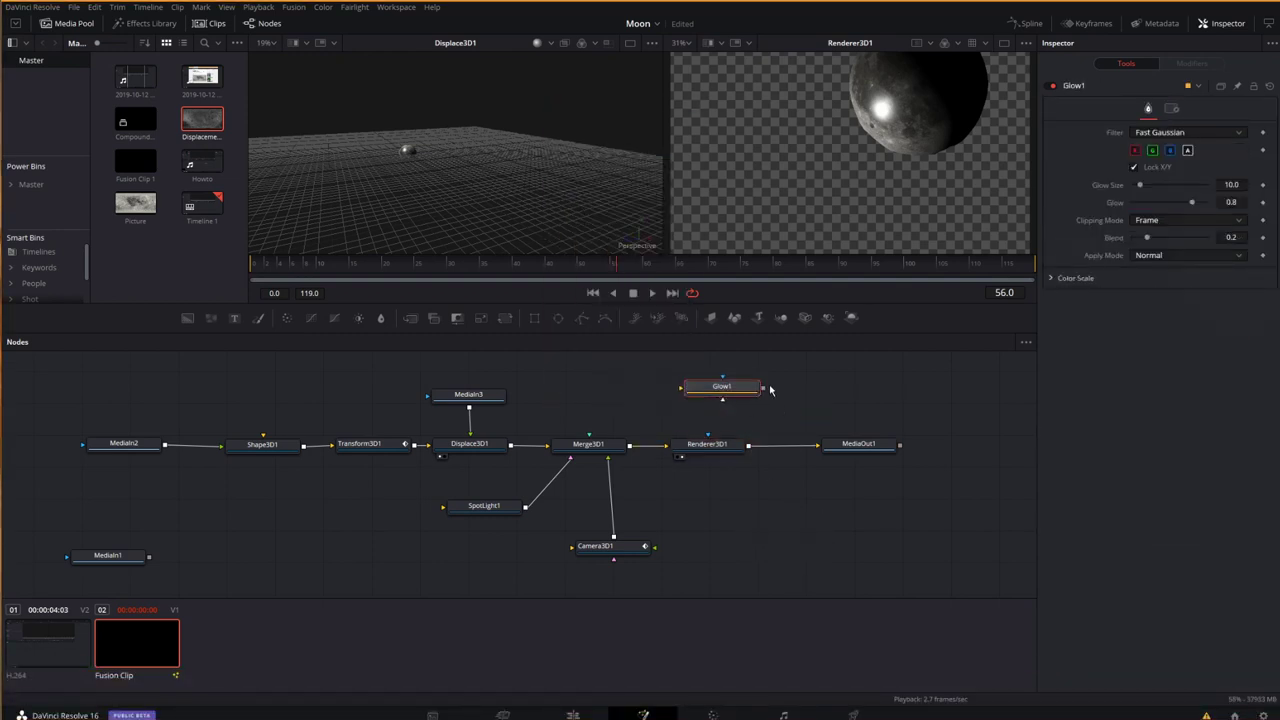
left_click_drag(814, 444, 685, 395)
left_click_drag(763, 387, 818, 446)
left_click_drag(722, 388, 776, 391)
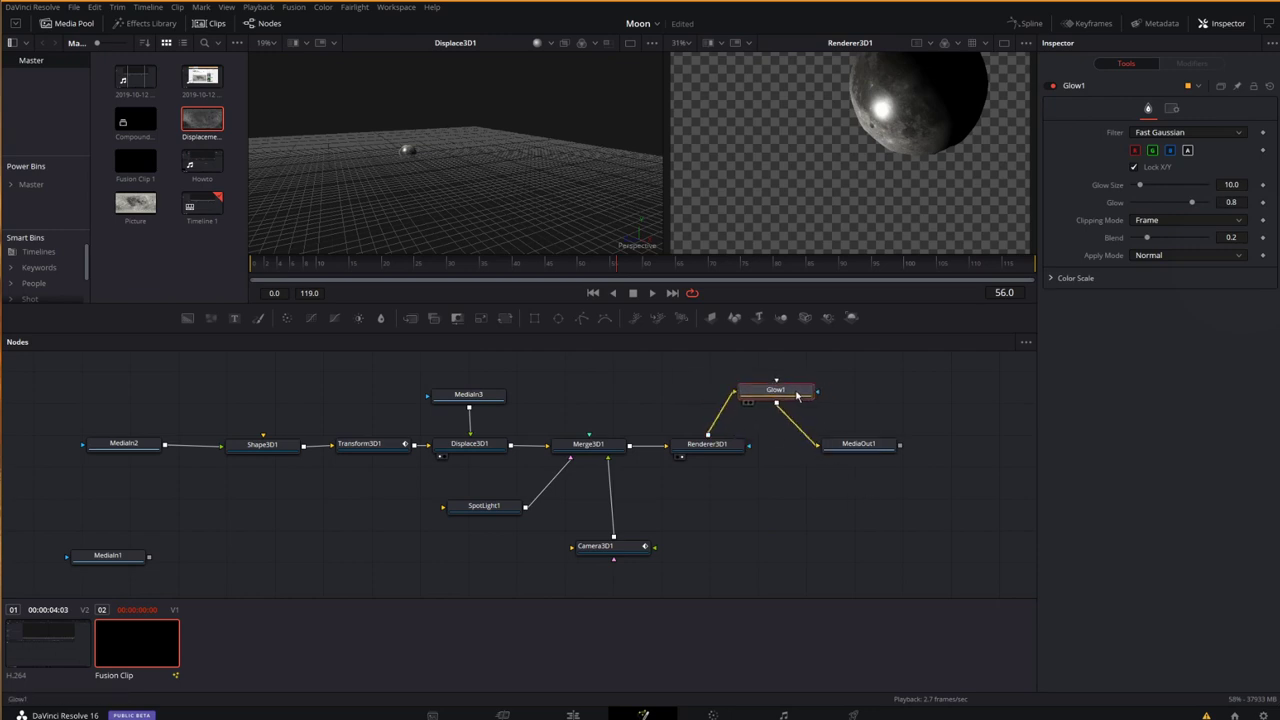
left_click(887, 445)
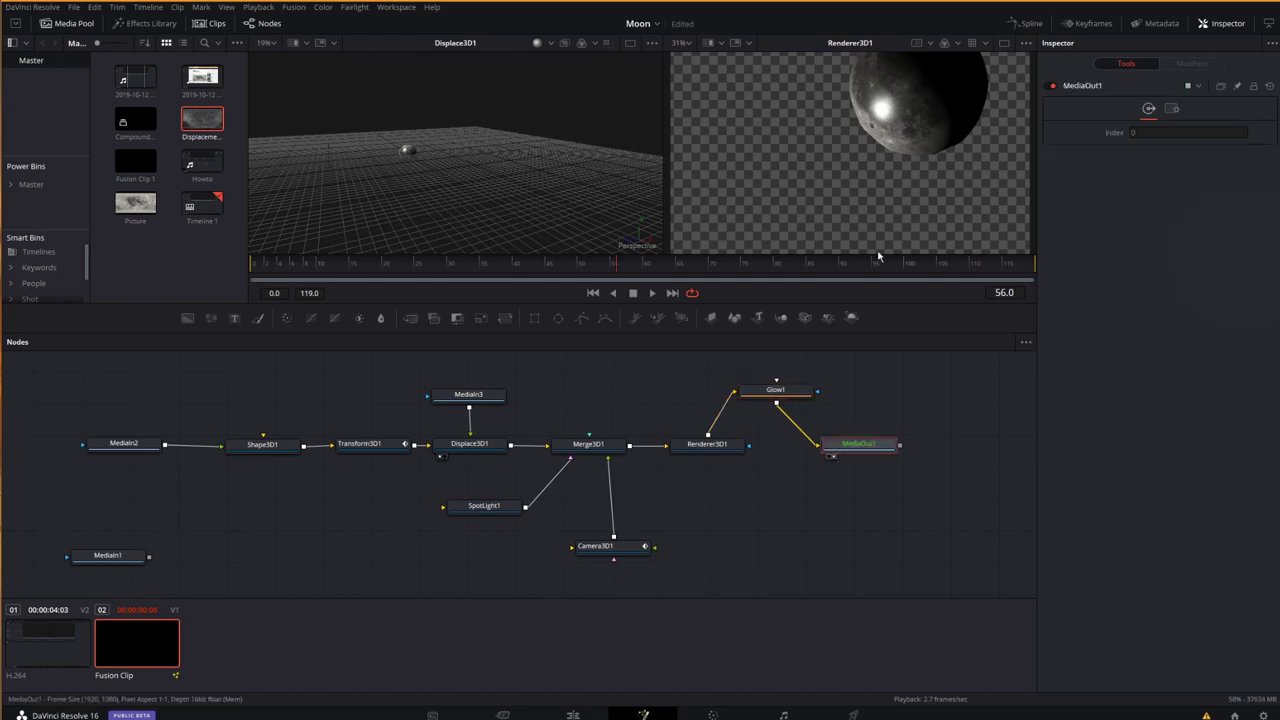
- Show the output in the right viewer and give Glow1 size 95.3, glow 0.551, Blend filter
key("2")
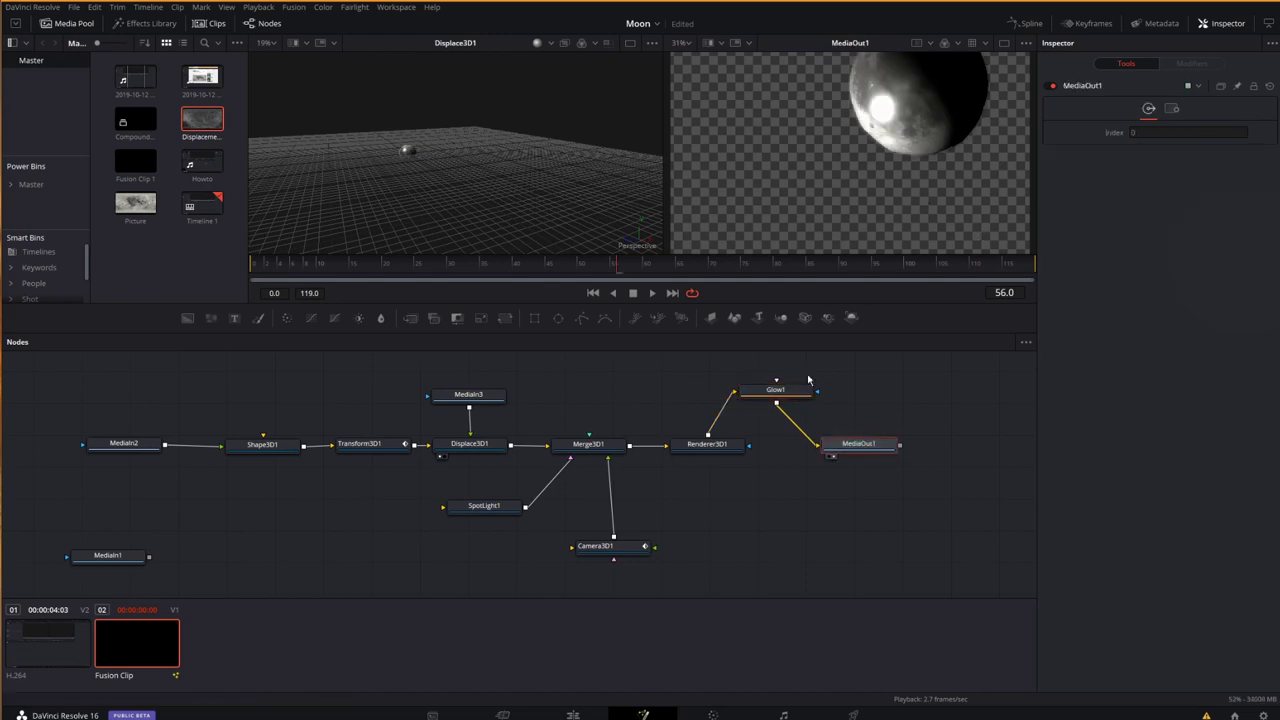
left_click(783, 393)
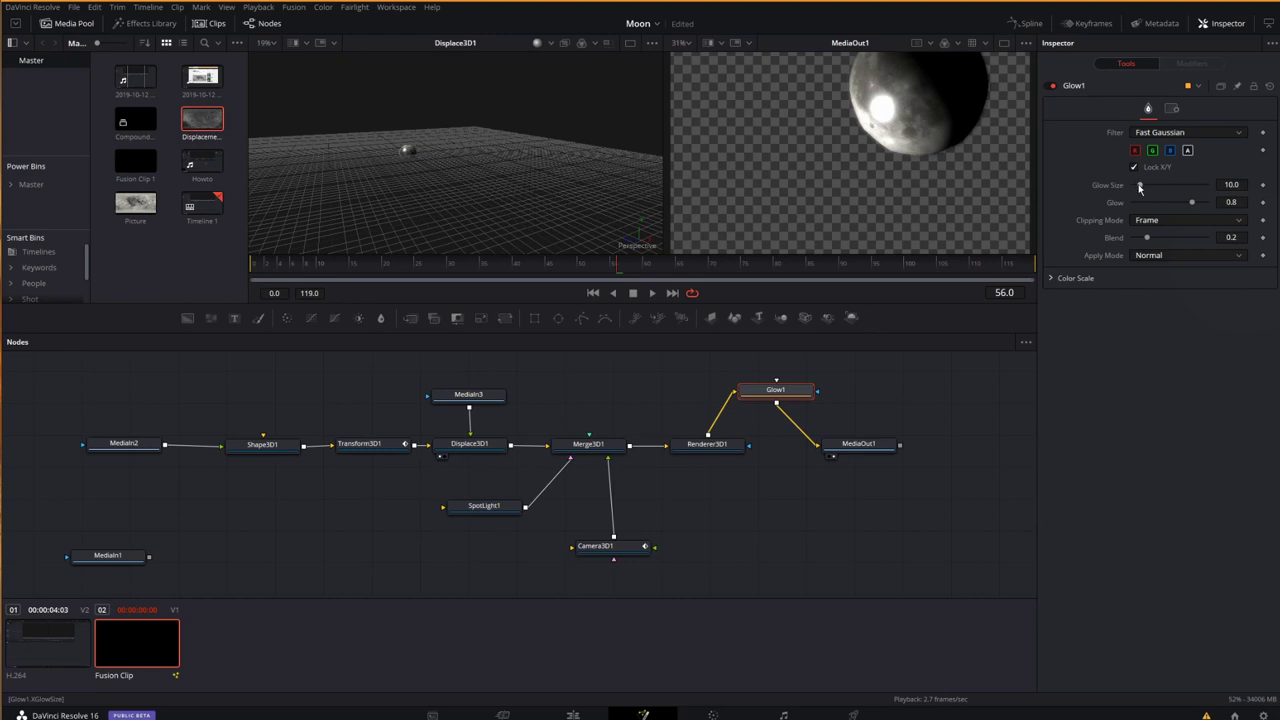
left_click_drag(1139, 188, 1170, 216)
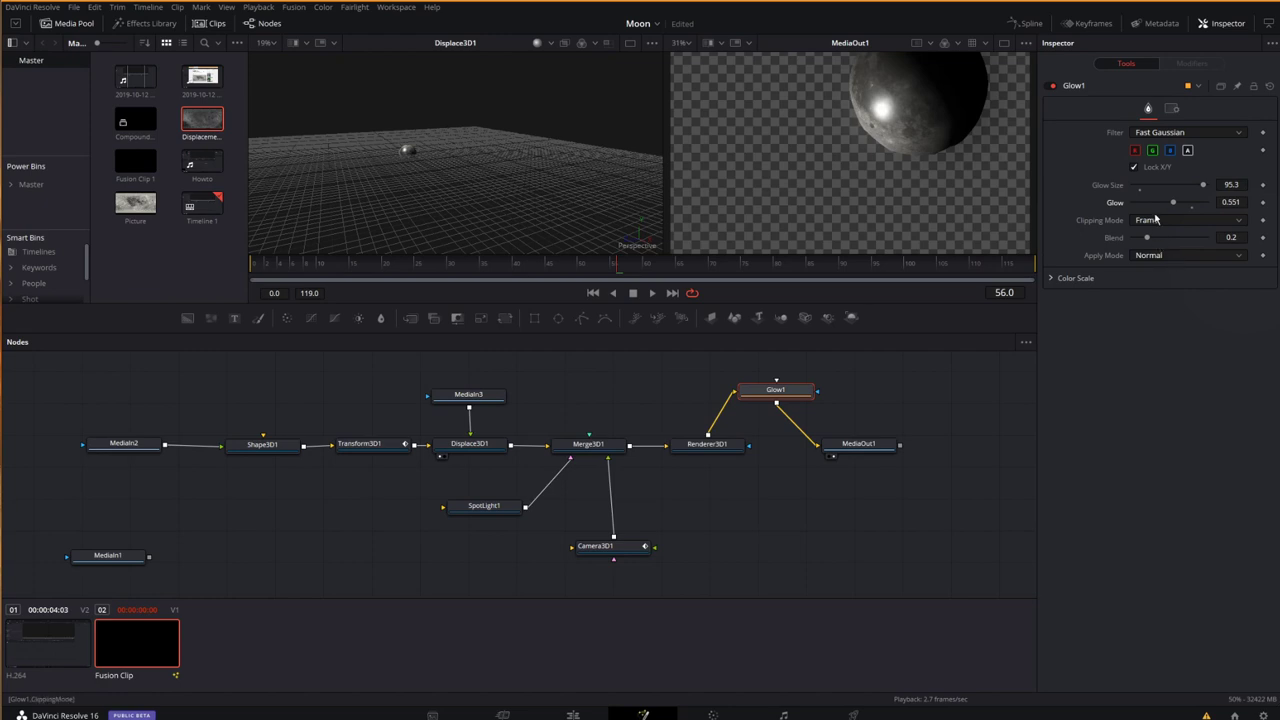
left_click(1168, 133)
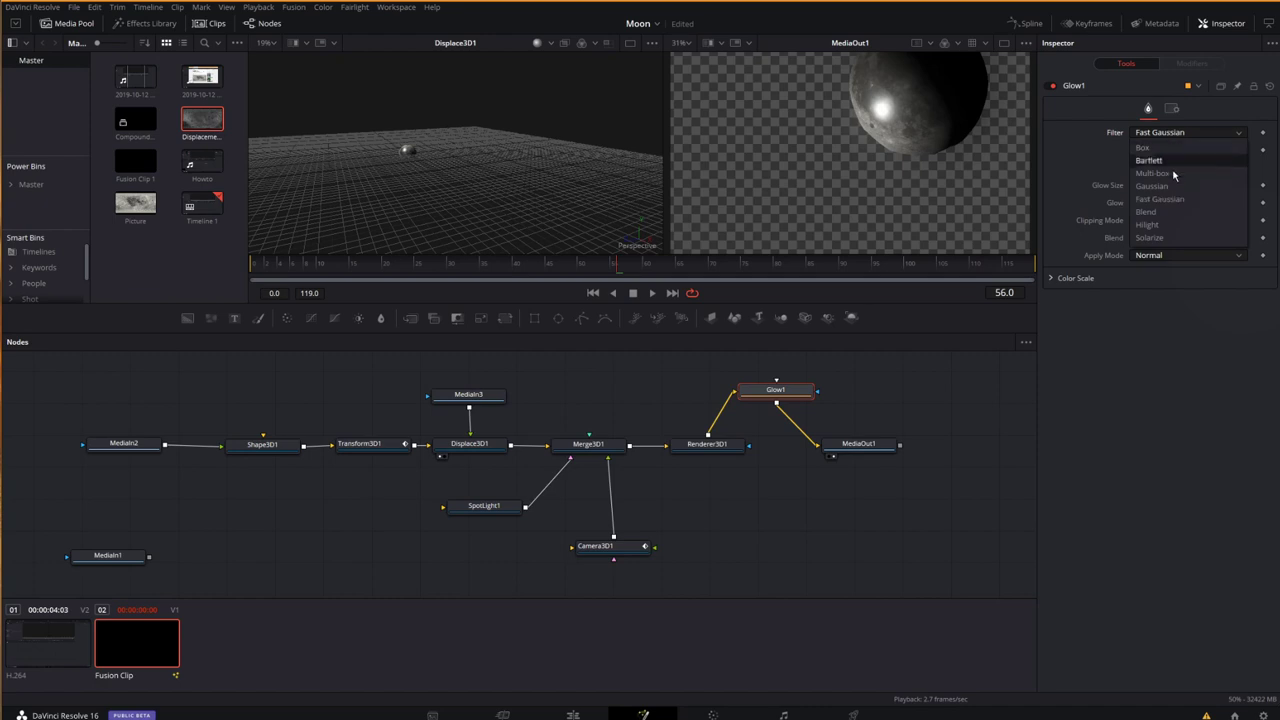
left_click(1176, 212)
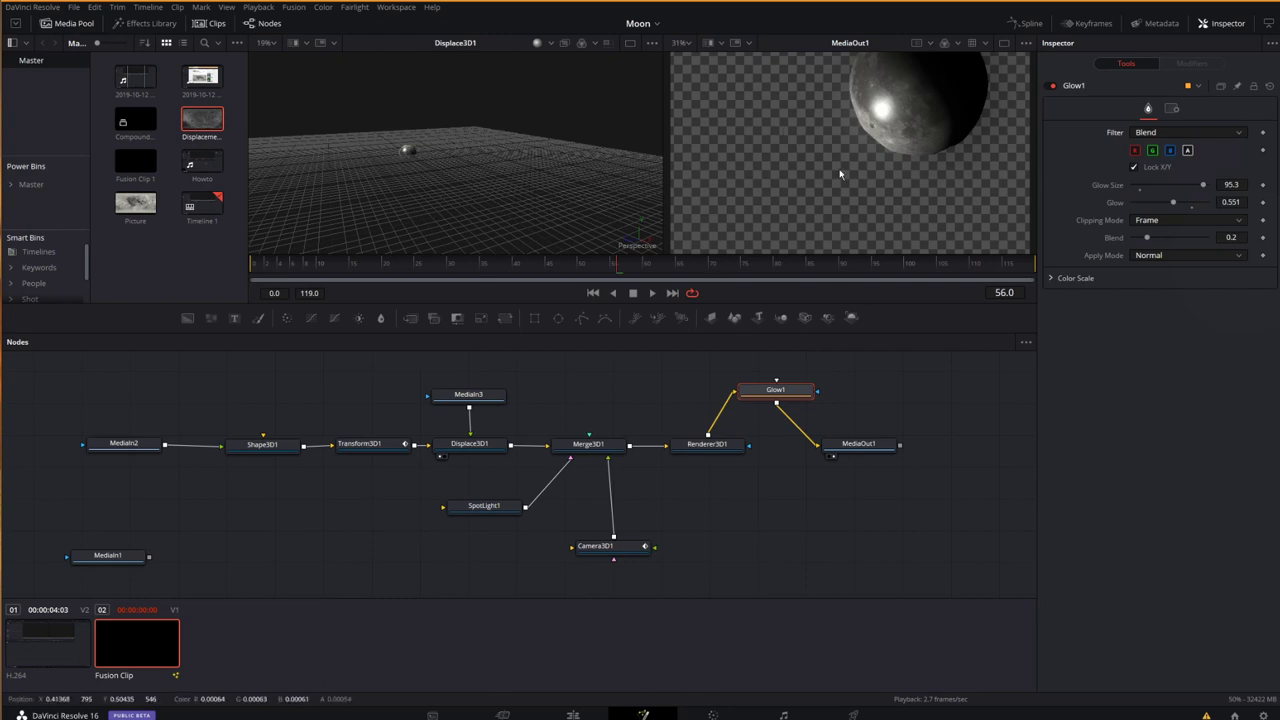
- On the Edit page, play Fusion Clip 1 from its start, then return to Fusion
left_click(572, 714)
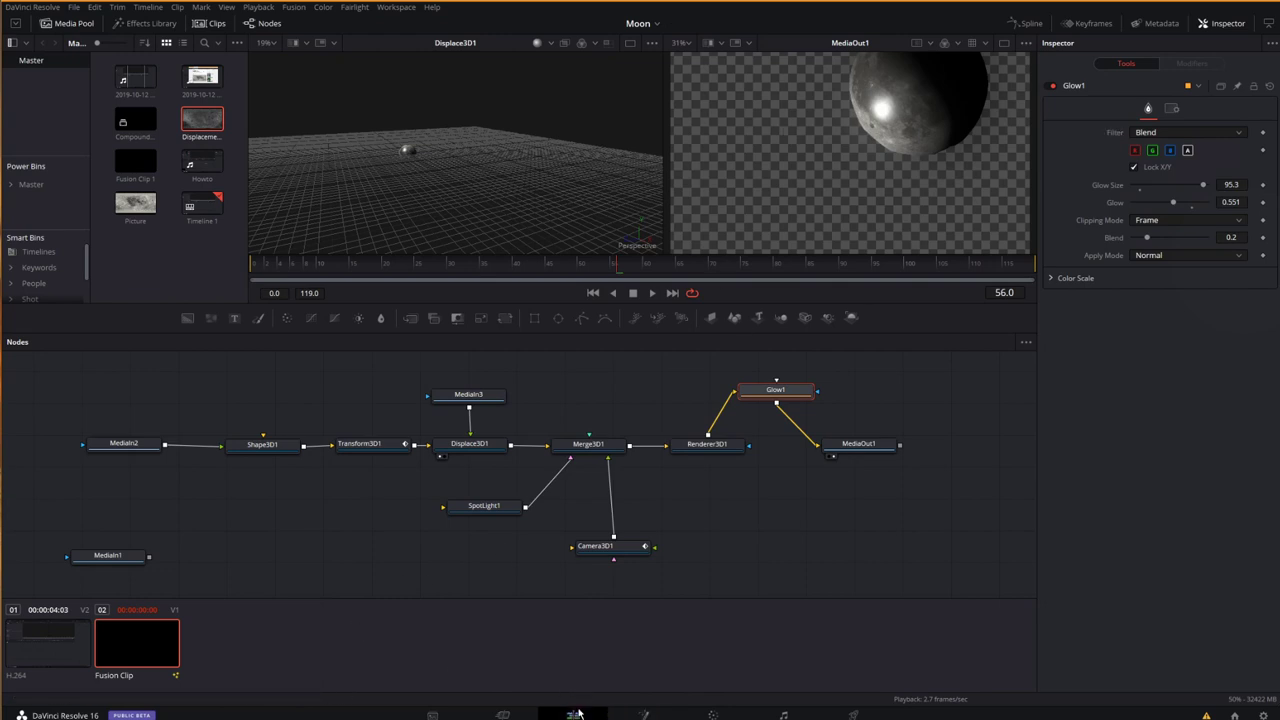
left_click(715, 372)
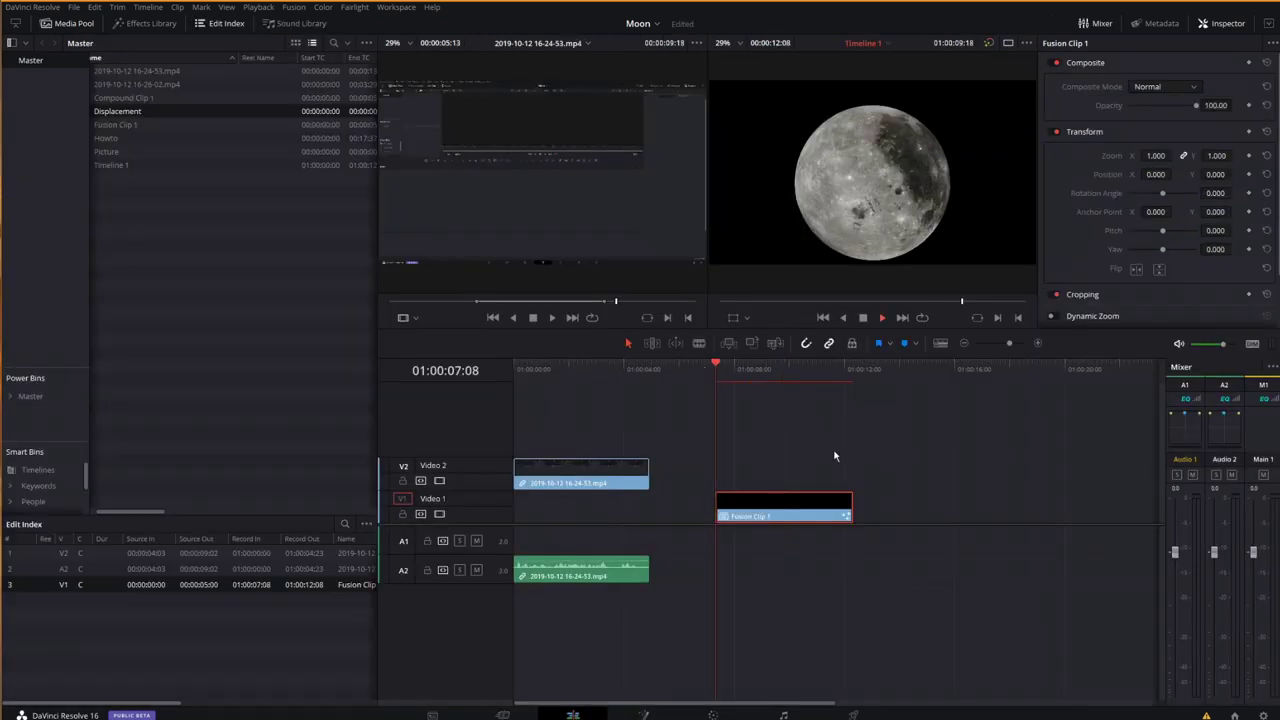
key("space")
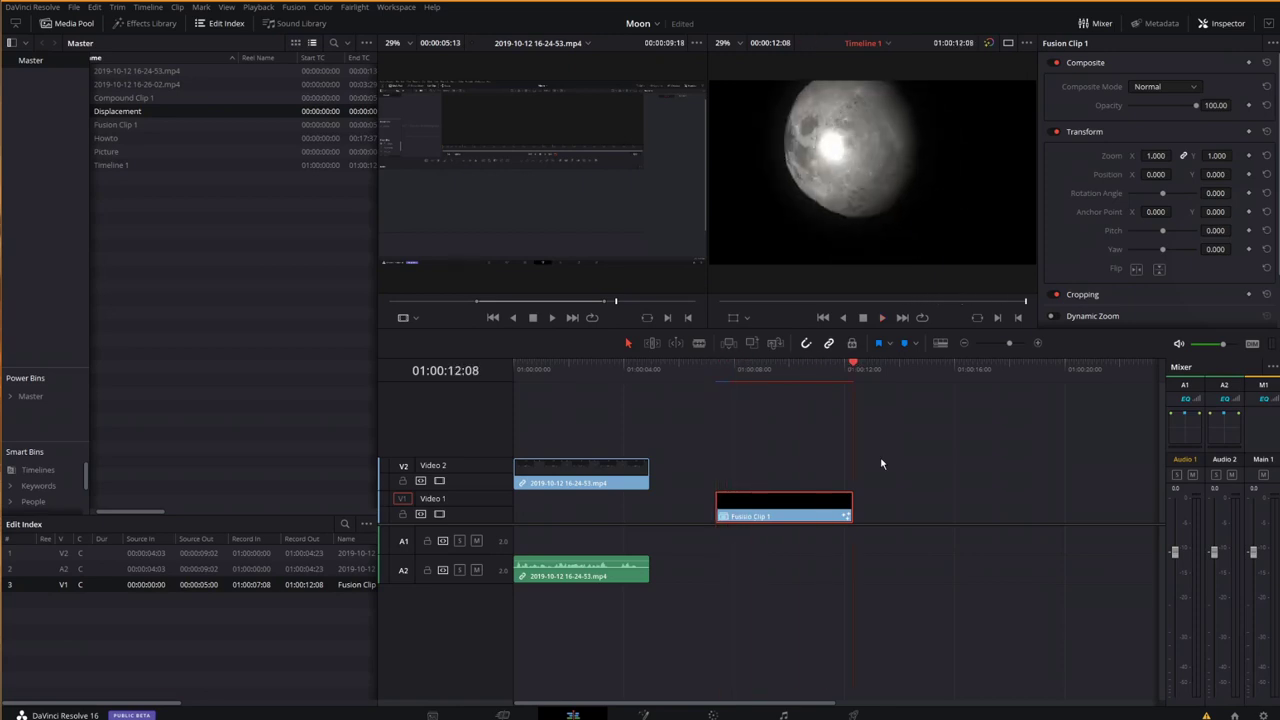
left_click(716, 370)
key("space")
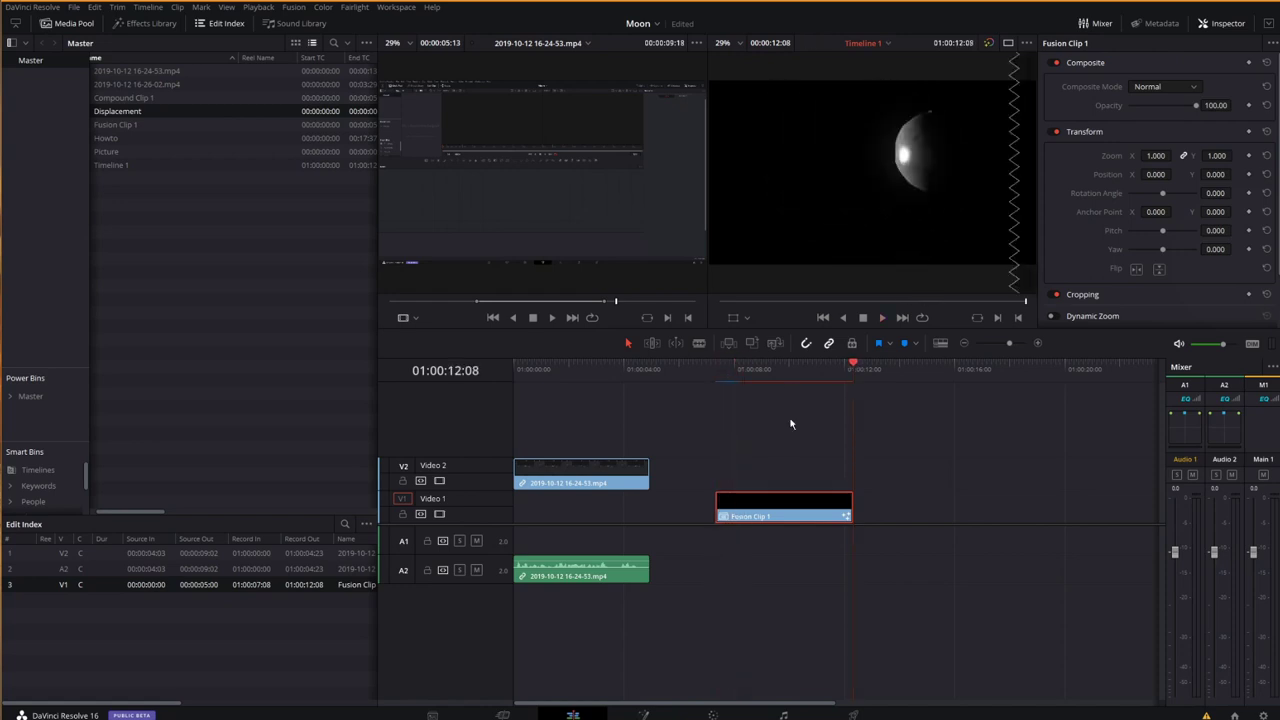
left_click(749, 369)
key("space")
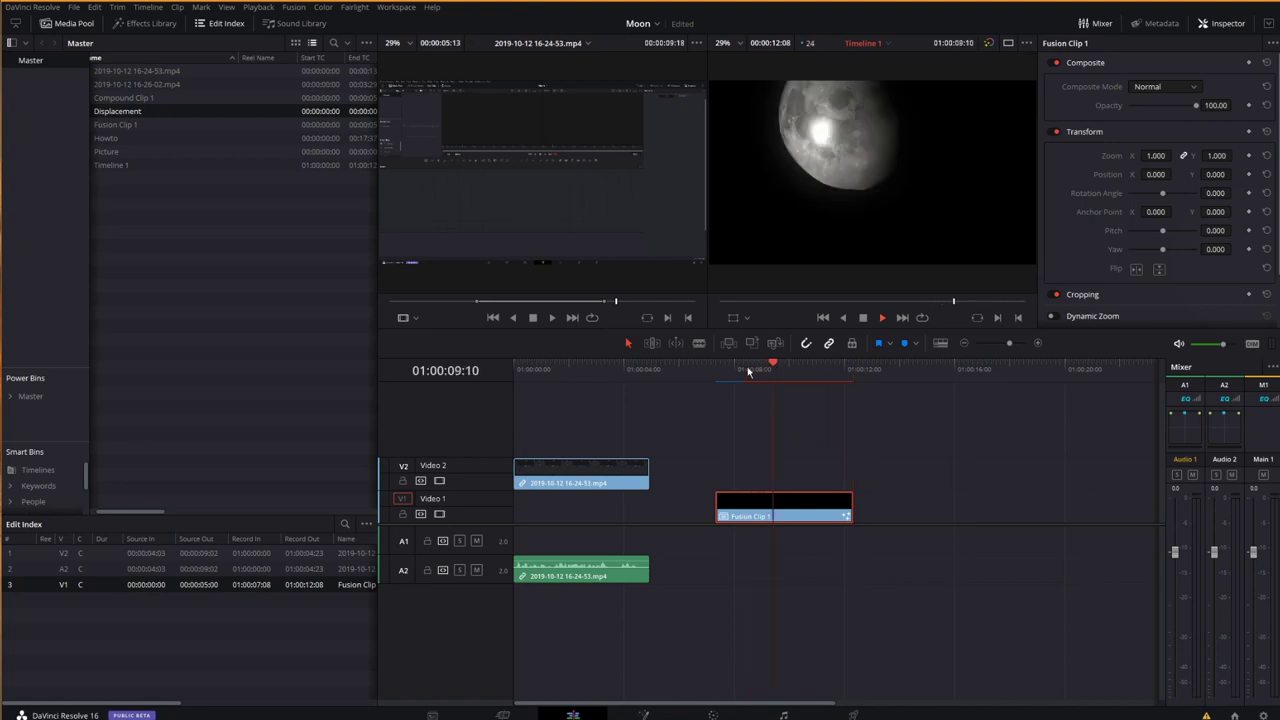
key("Up")
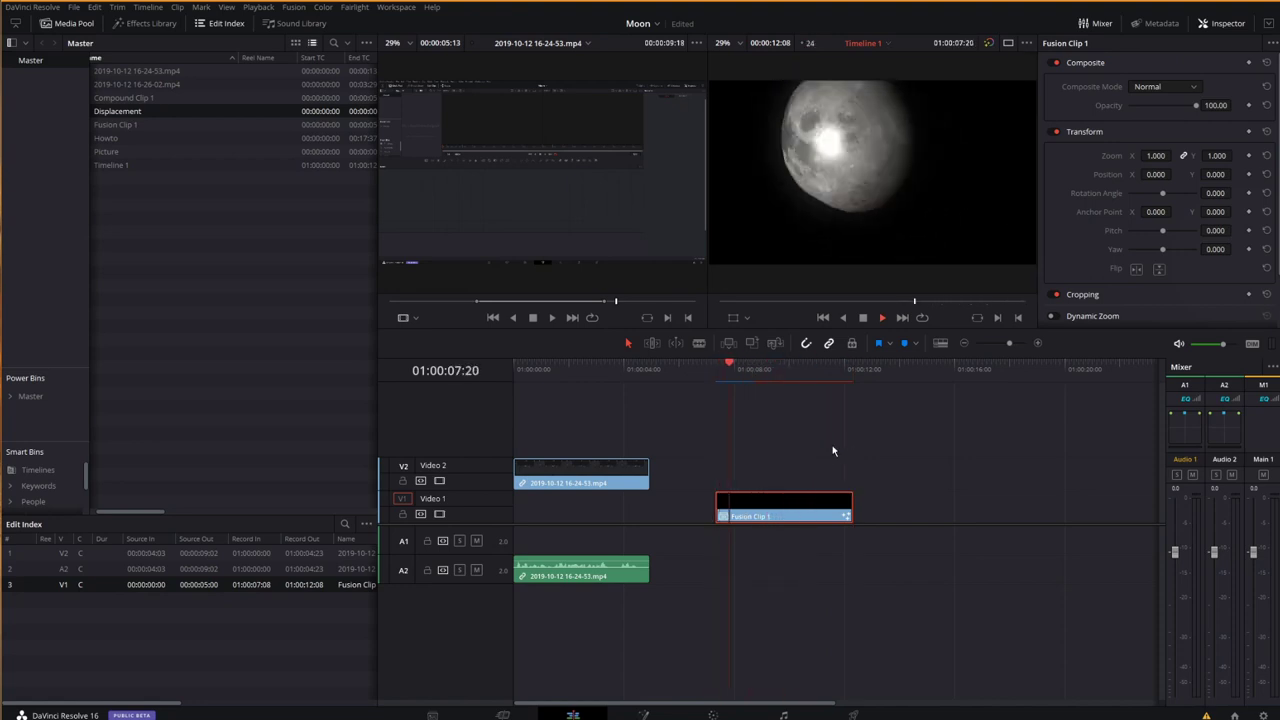
key("space")
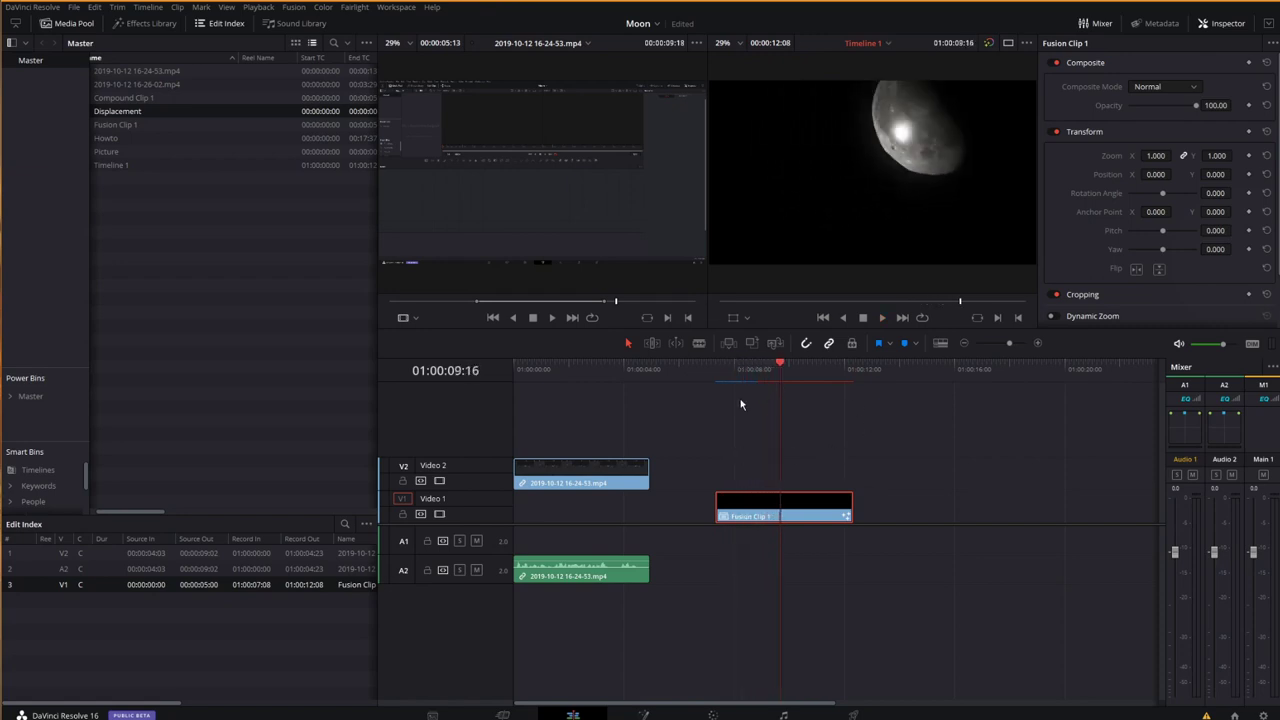
key("shift+5")
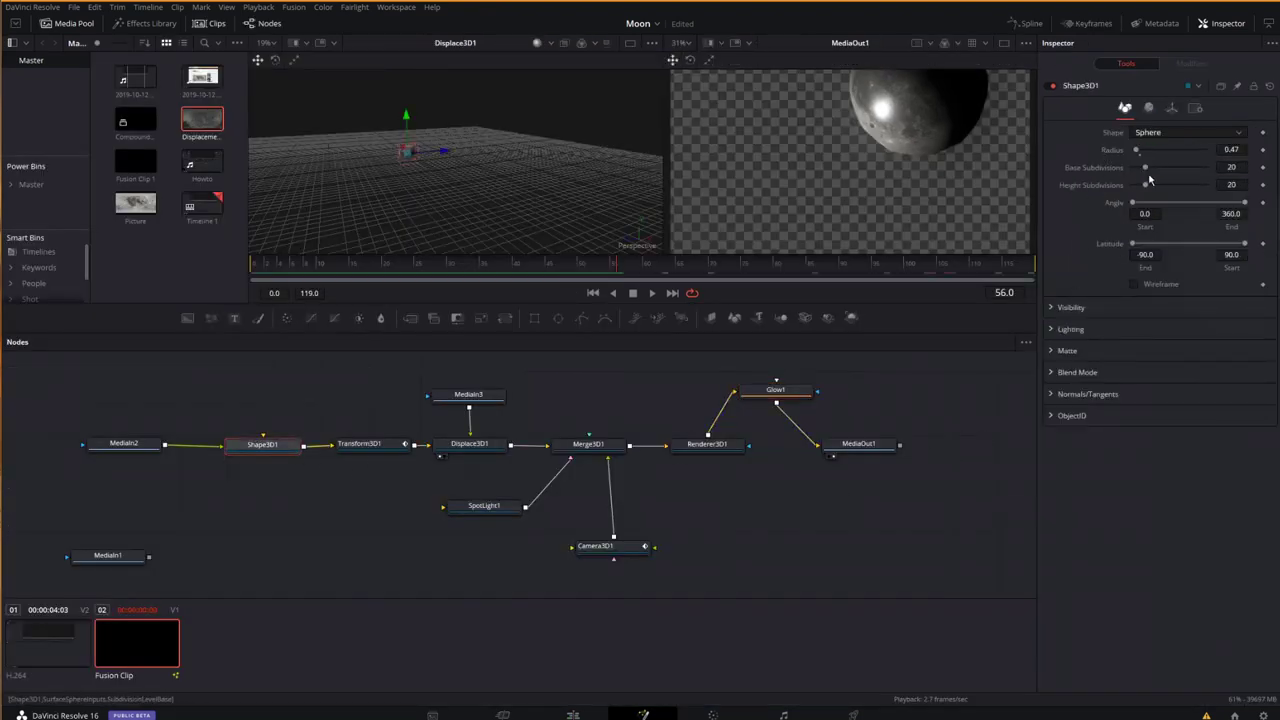
- Set Shape3D1's base and height subdivisions to 81 and align Glow1 between Renderer3D1 and MediaOut1
left_click_drag(1147, 168, 1193, 209)
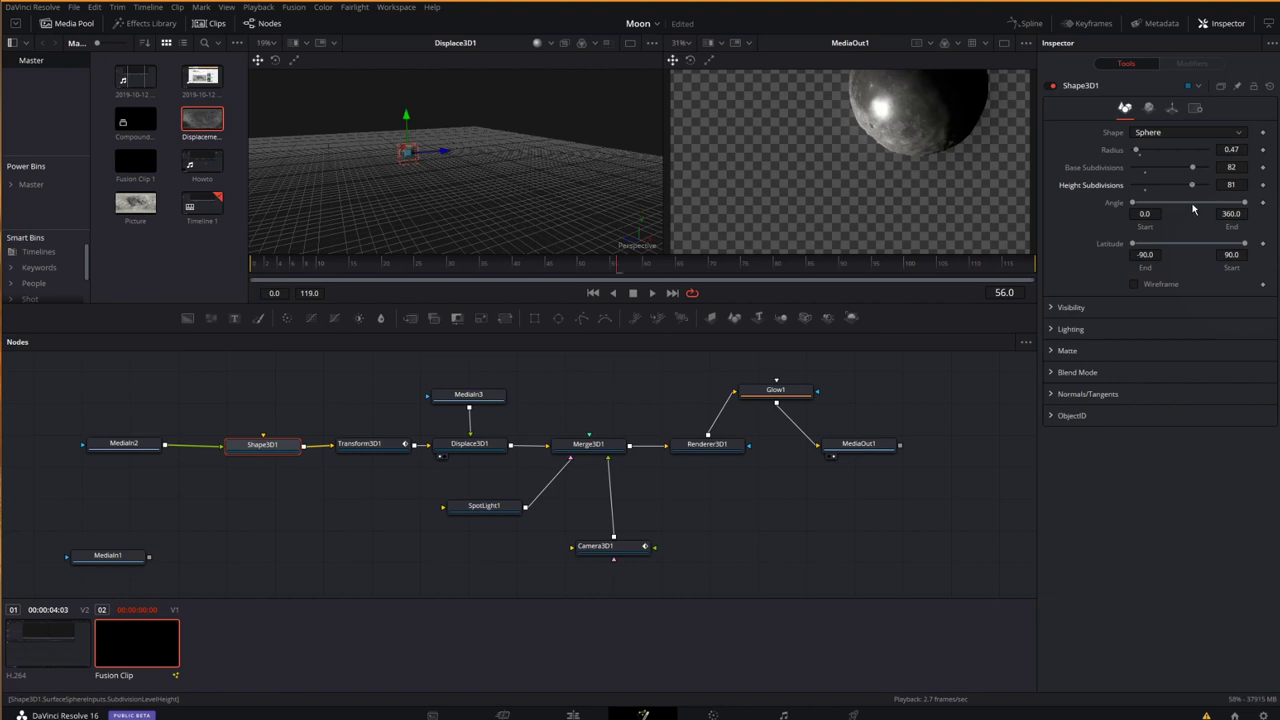
left_click_drag(1193, 167, 1191, 167)
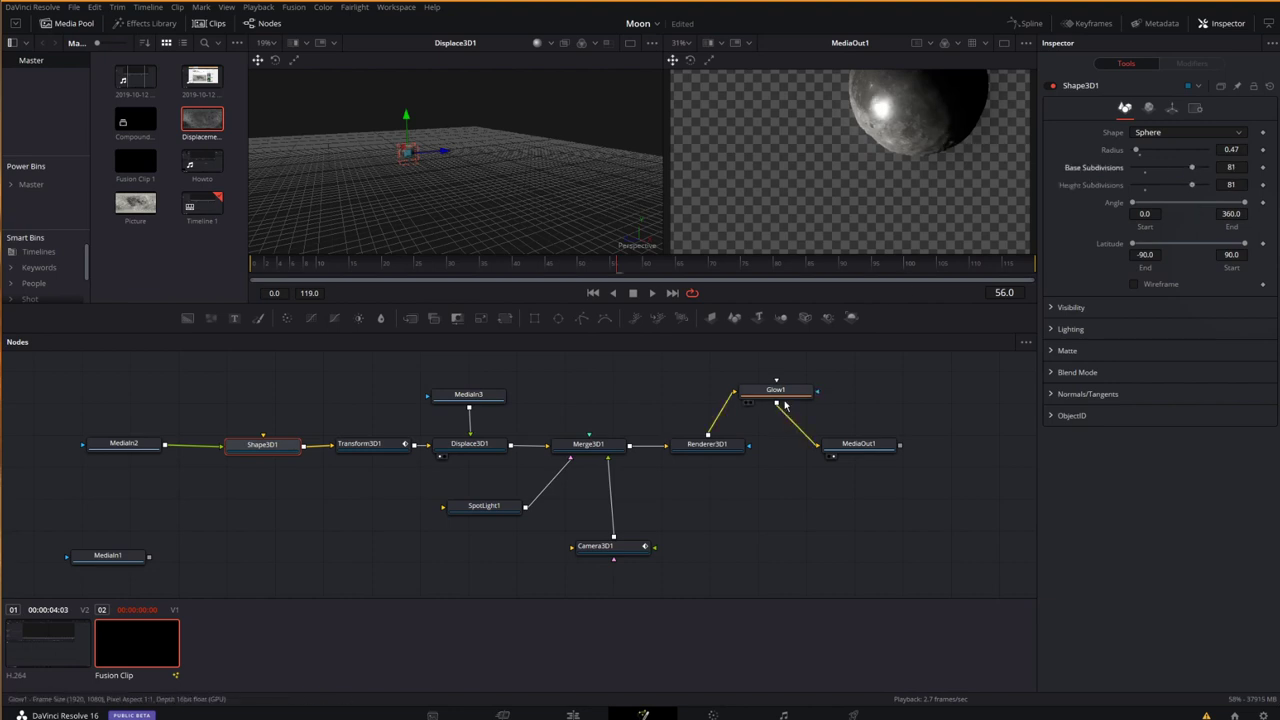
left_click_drag(786, 401, 780, 432)
left_click_drag(858, 443, 922, 438)
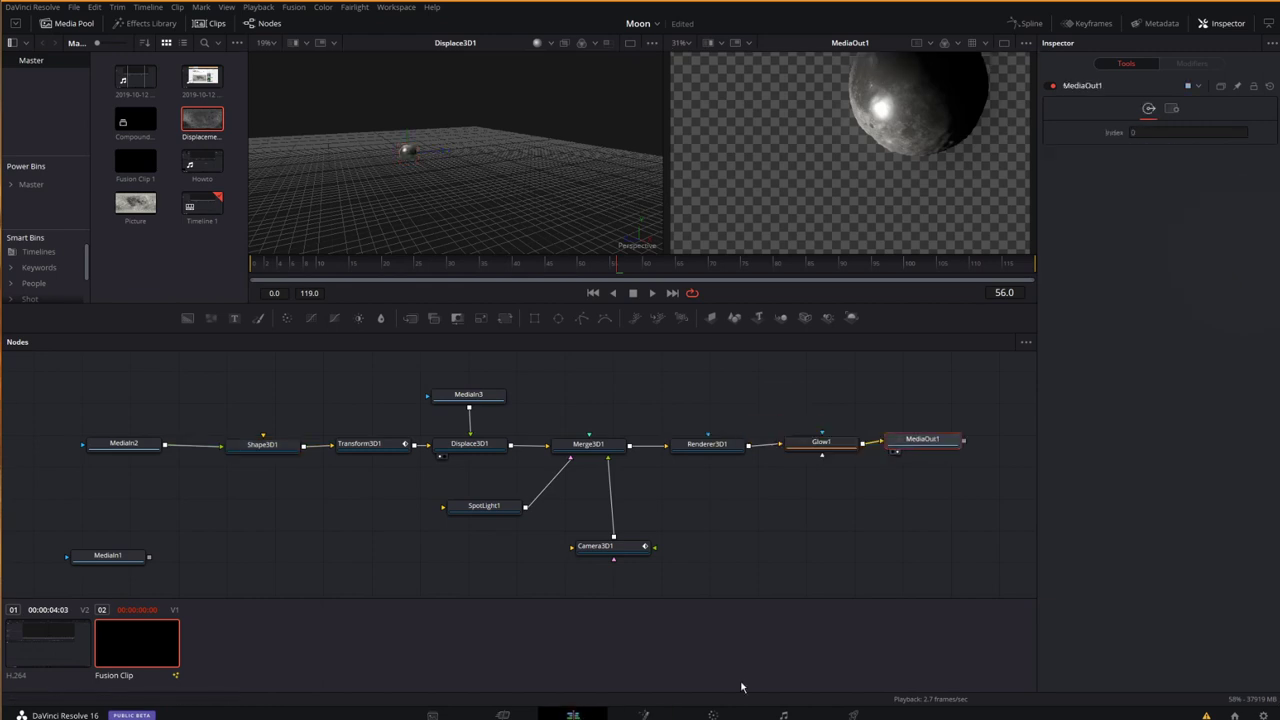
- Switch to the Edit page to view Fusion Clip 1 on track V1
key("shift+4")
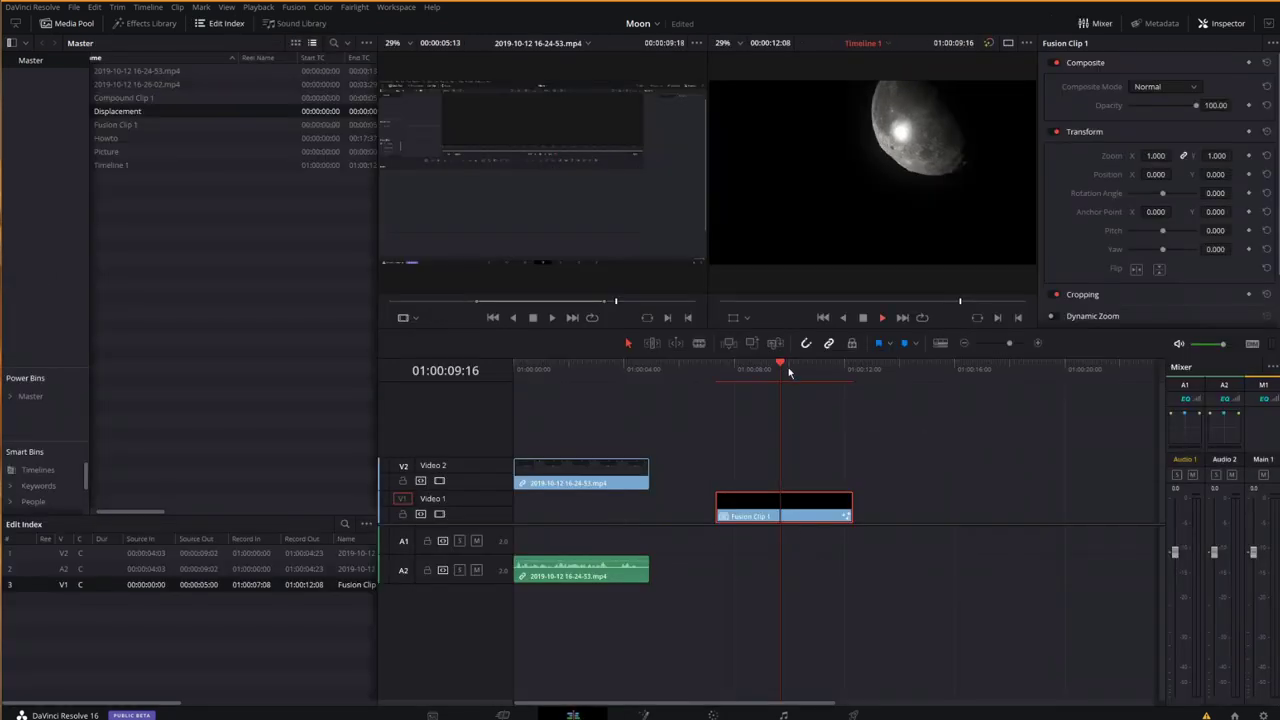